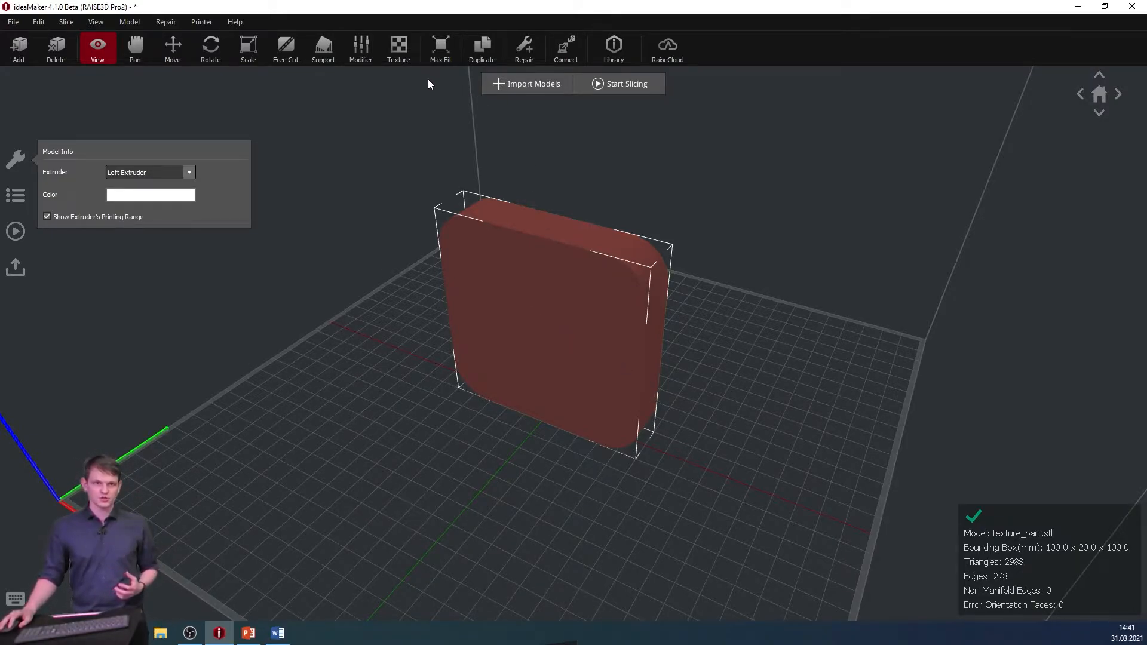
- Enable a Custom Texture surface for the model and show the ways to add a texture
click(399, 48)
click(199, 172)
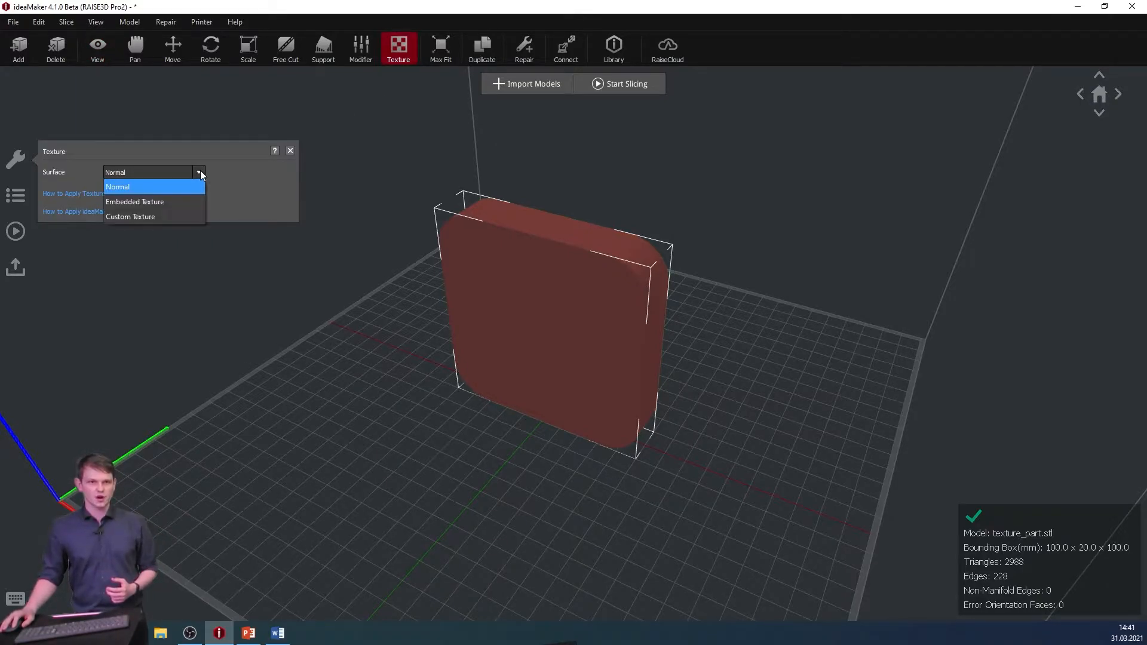
click(168, 215)
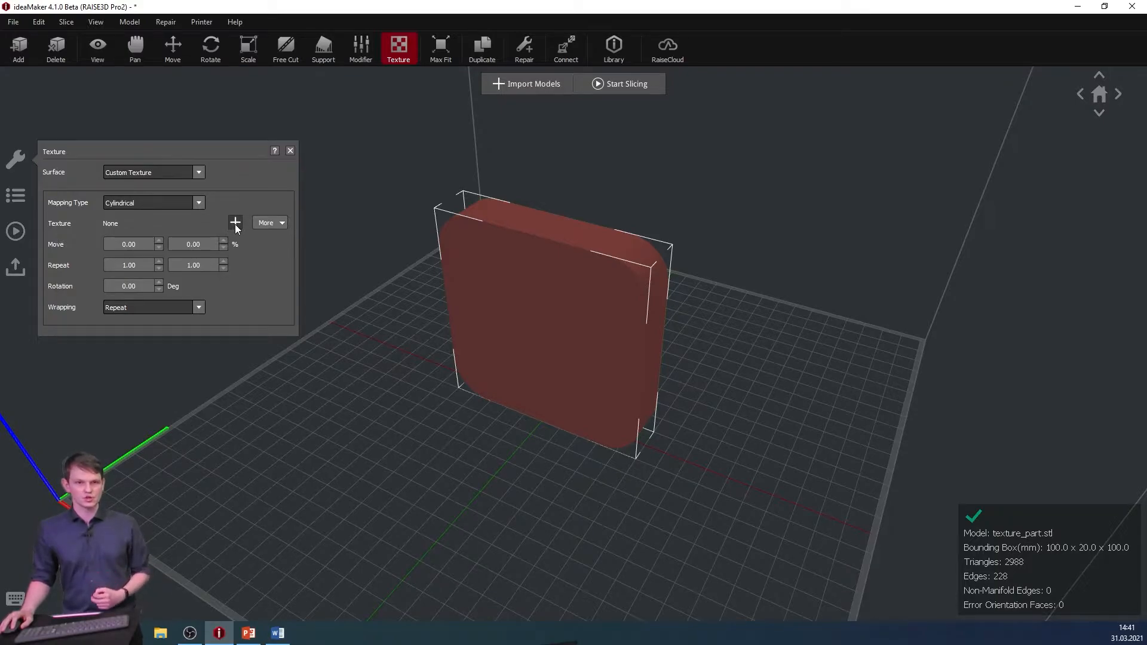
click(273, 224)
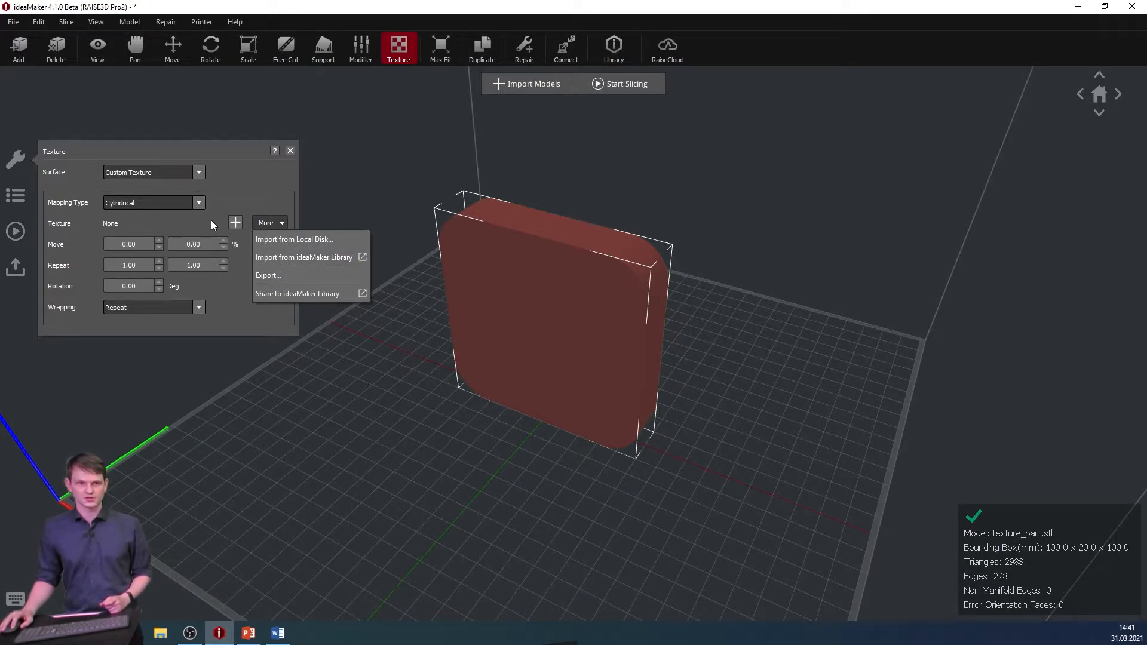
- Import 6778590742899068928.texture from the Ideamaker Textures folder and override the texture parameters with those in the file
click(235, 223)
click(235, 225)
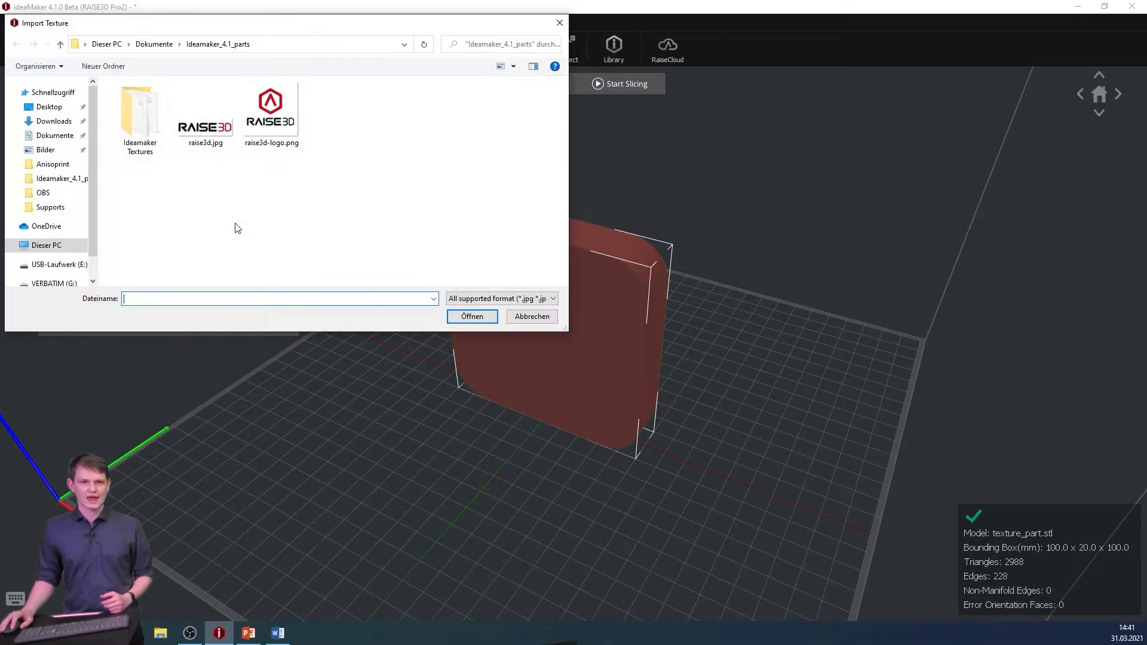
double_click(132, 124)
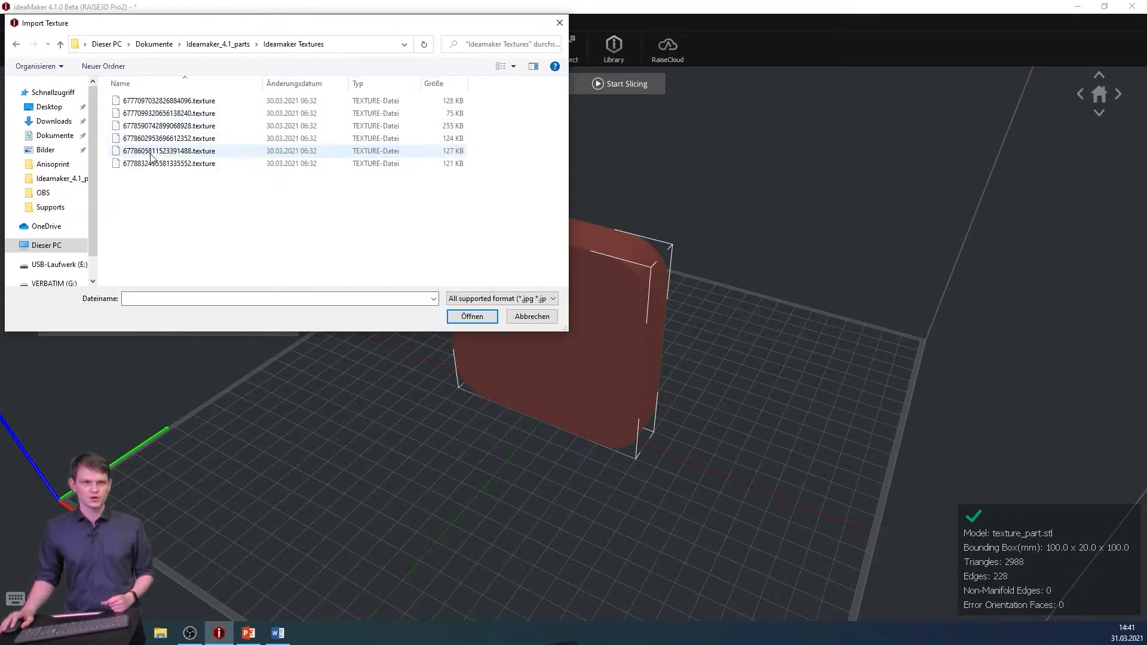
double_click(180, 126)
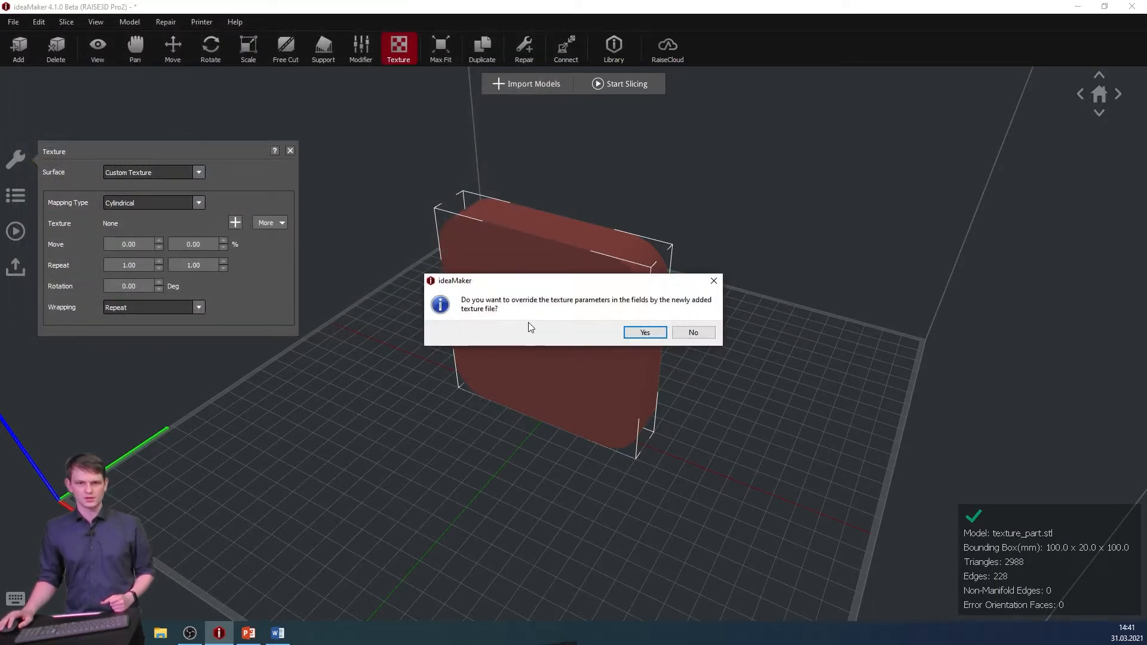
click(645, 332)
right_drag(620, 356, 539, 389)
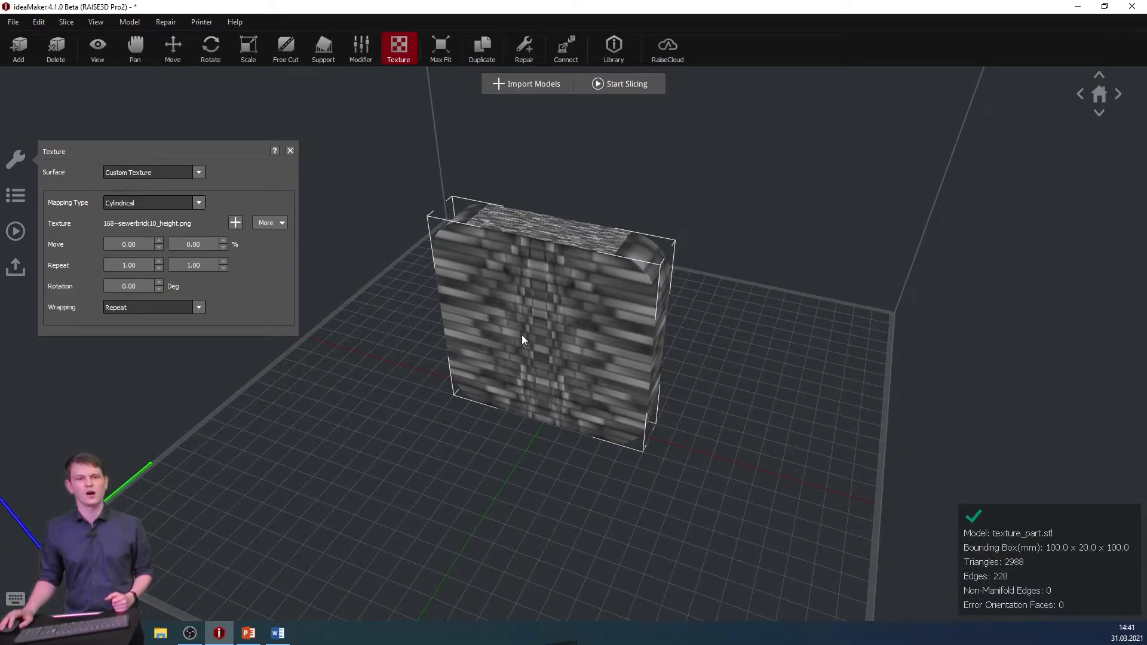
- Change the brick texture's mapping type to Cube
click(163, 208)
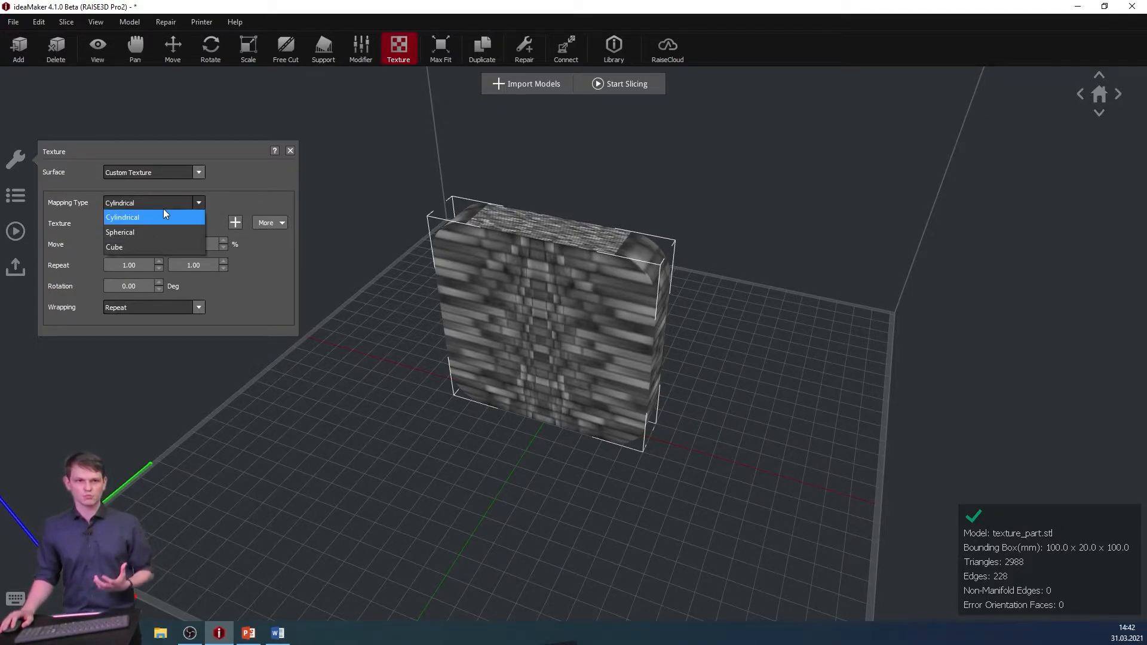
click(131, 248)
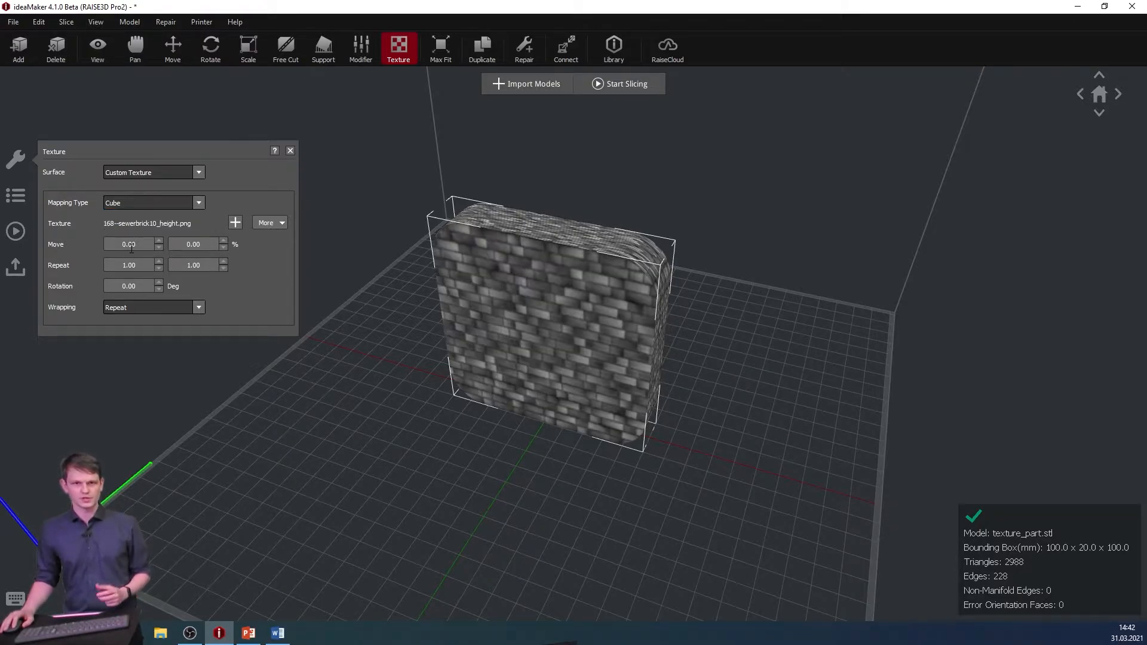
right_drag(516, 351, 570, 323)
scroll(537, 279, up, 5)
scroll(584, 282, up, 2)
right_drag(535, 223, 529, 341)
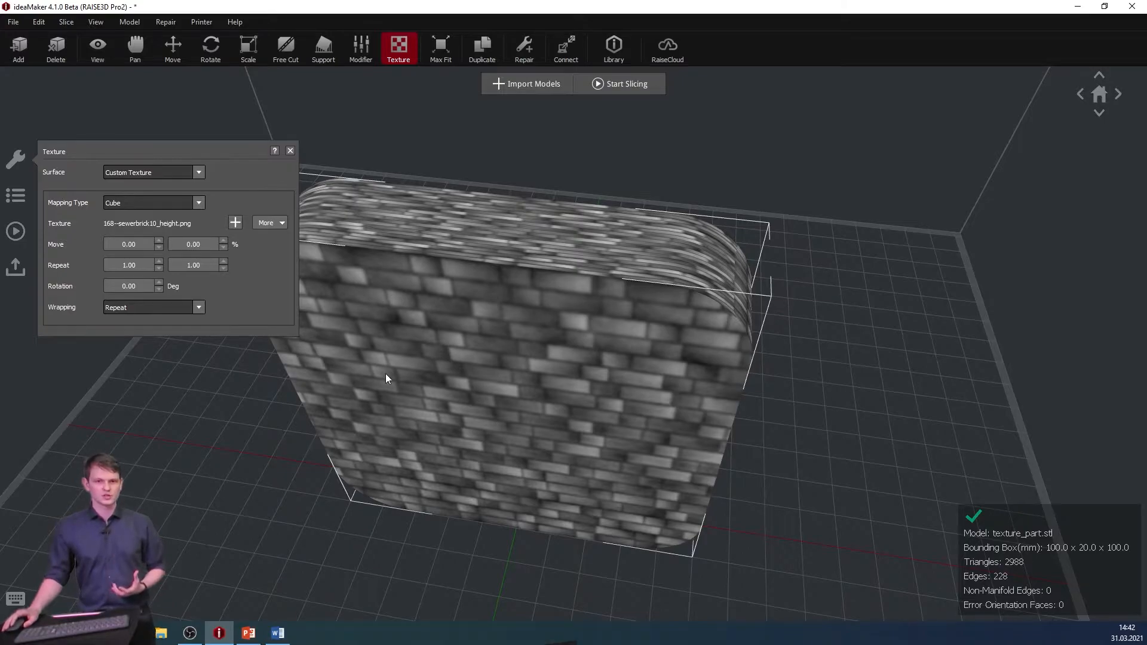
- Shift the texture by setting its Move values to 12.00 and 9.00 %
drag(383, 375, 392, 332)
drag(158, 242, 224, 242)
click(159, 242)
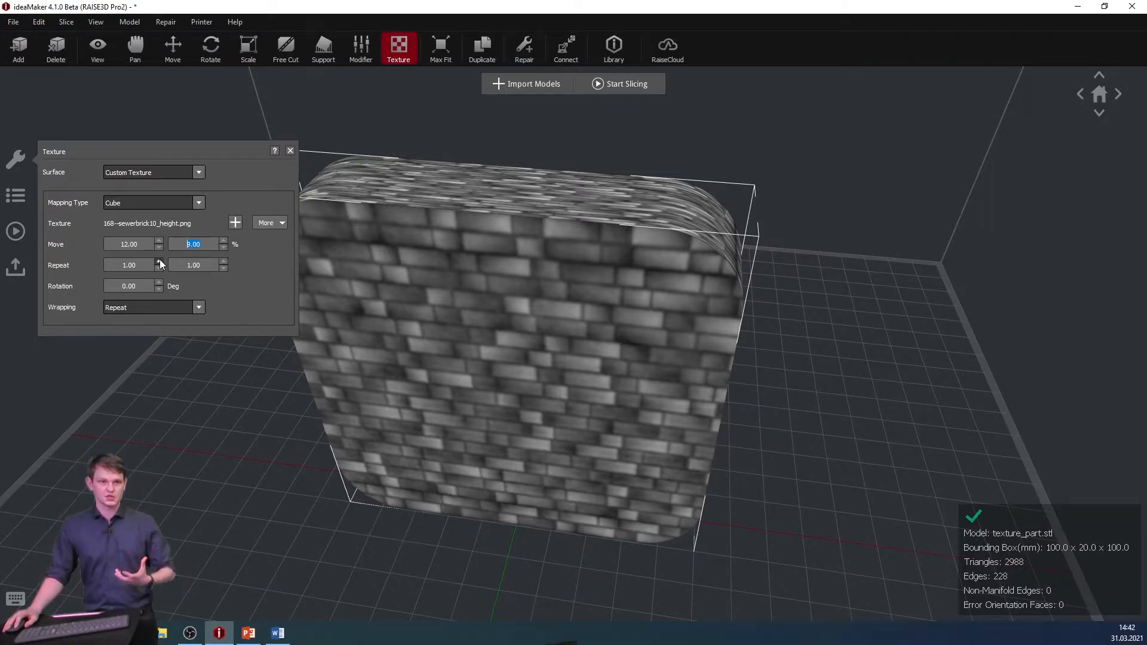
- Set the texture's Repeat values to 3.00 in both directions
click(160, 261)
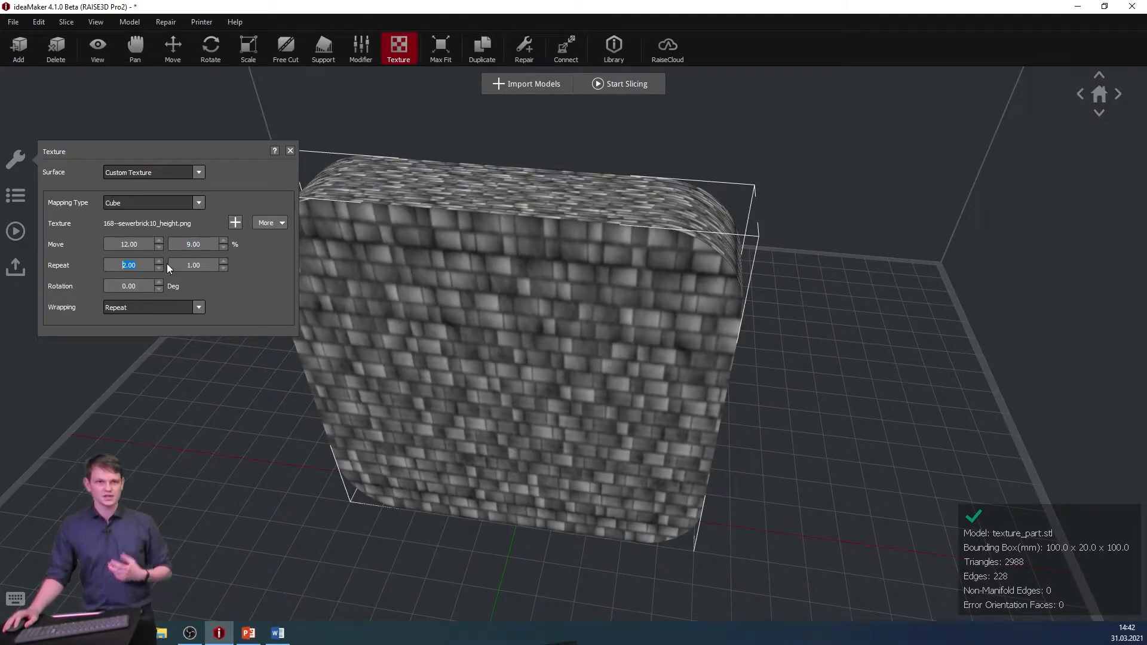
click(160, 261)
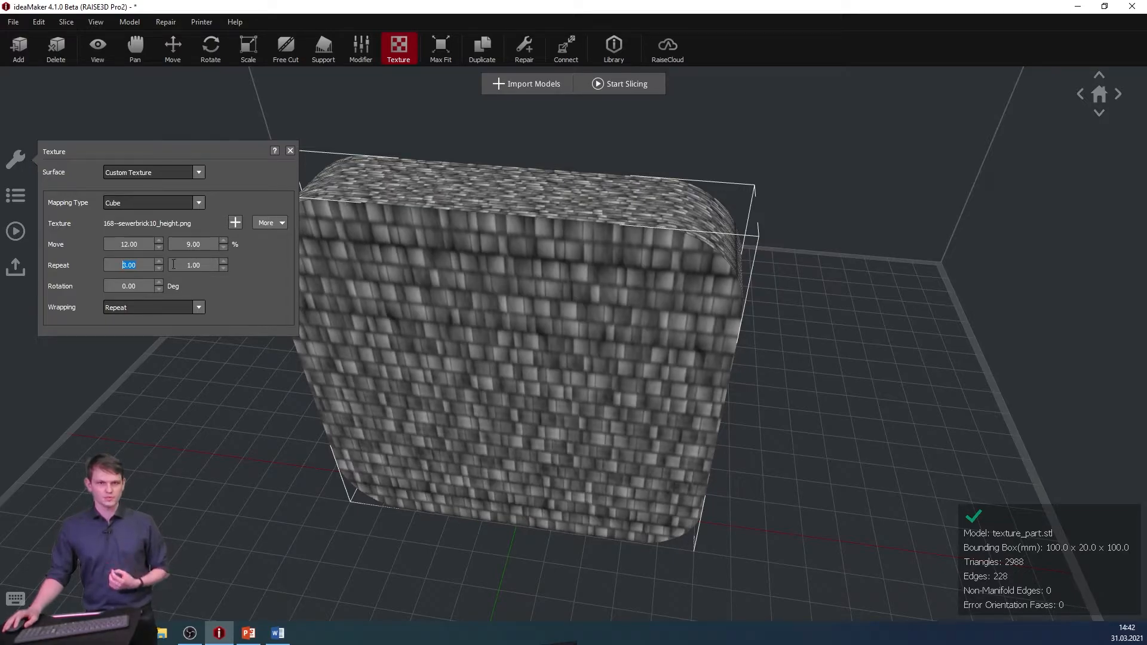
click(223, 261)
click(223, 261)
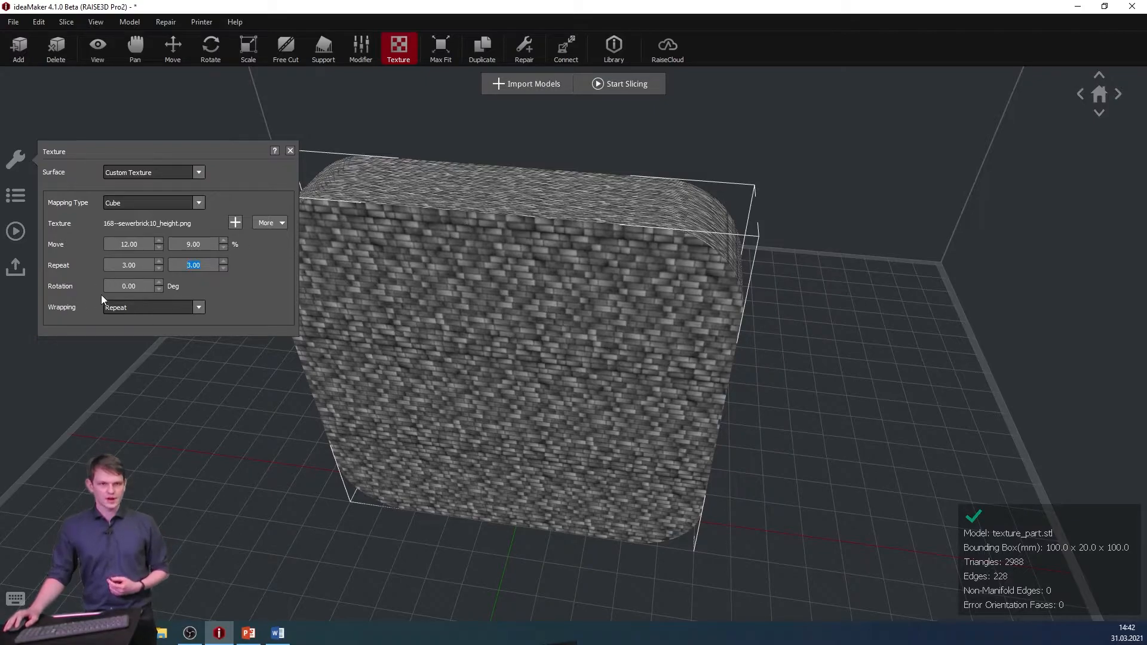
- Rotate the texture on the model to 16.00 degrees
click(159, 282)
click(159, 282)
click(159, 282)
click(159, 282)
click(159, 282)
click(159, 282)
click(159, 282)
double_click(159, 282)
double_click(159, 282)
double_click(159, 281)
click(158, 280)
double_click(156, 279)
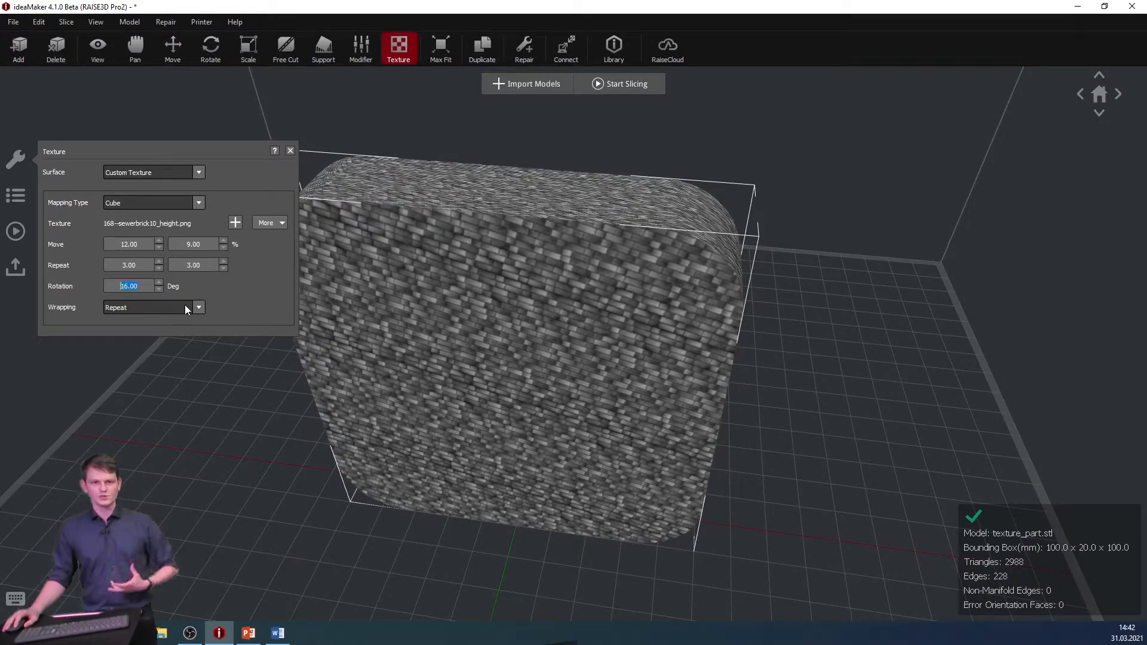
- Try the Mirror, Clamp To Edge and Clamp To Border wrapping modes, and return the wrapping to Repeat
click(188, 306)
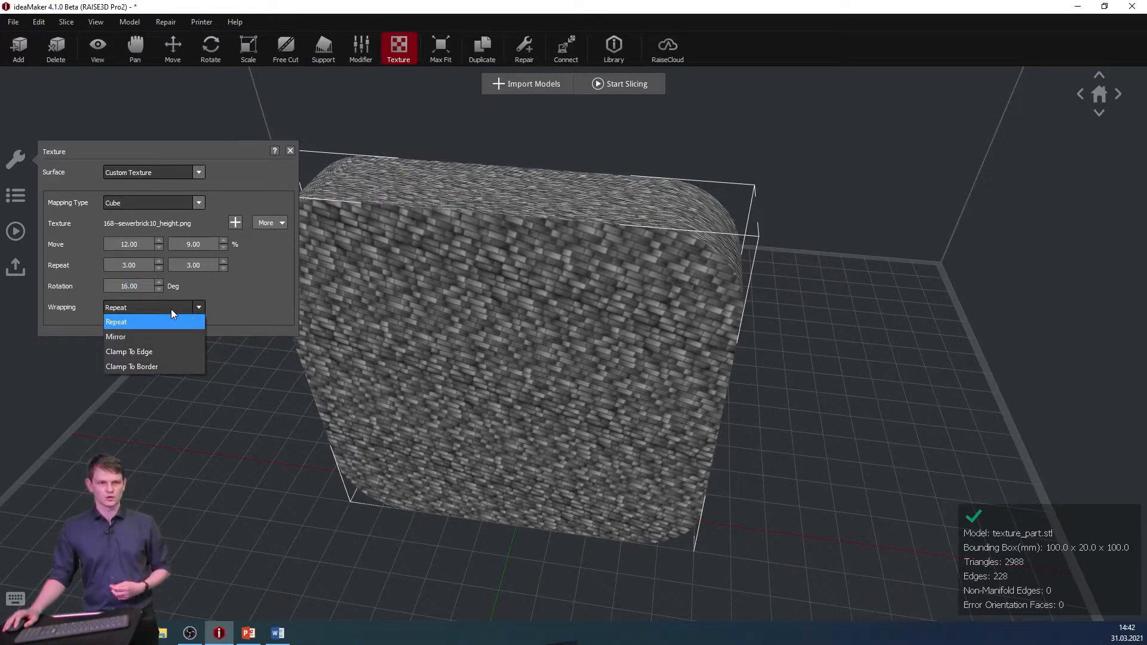
click(141, 338)
click(148, 307)
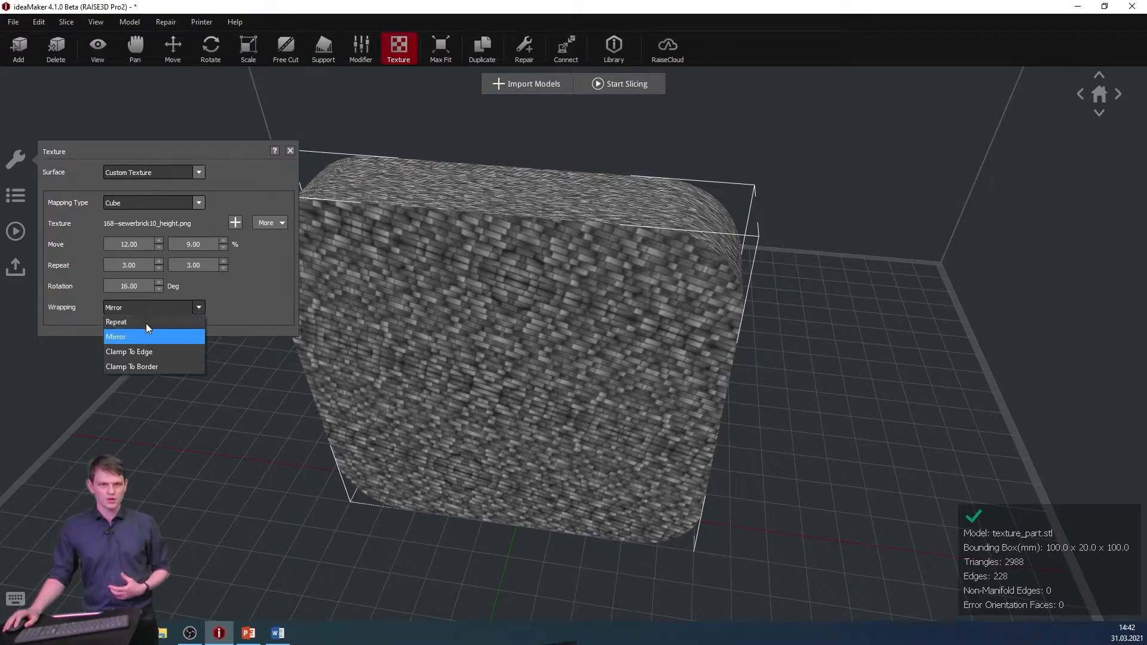
click(146, 350)
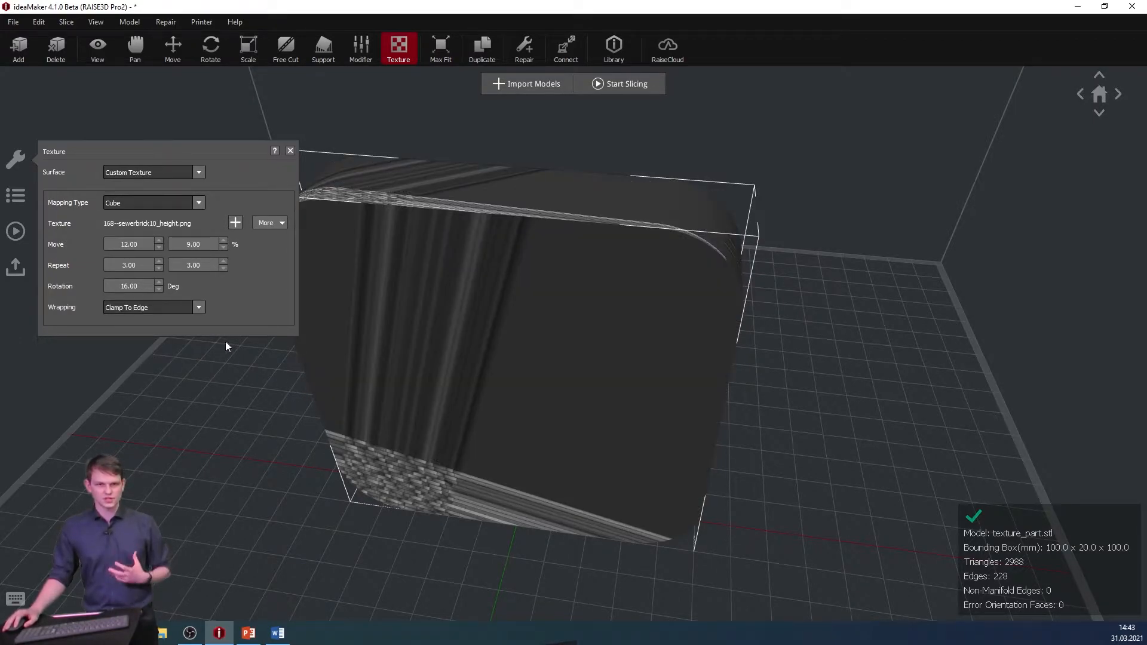
click(179, 308)
click(156, 366)
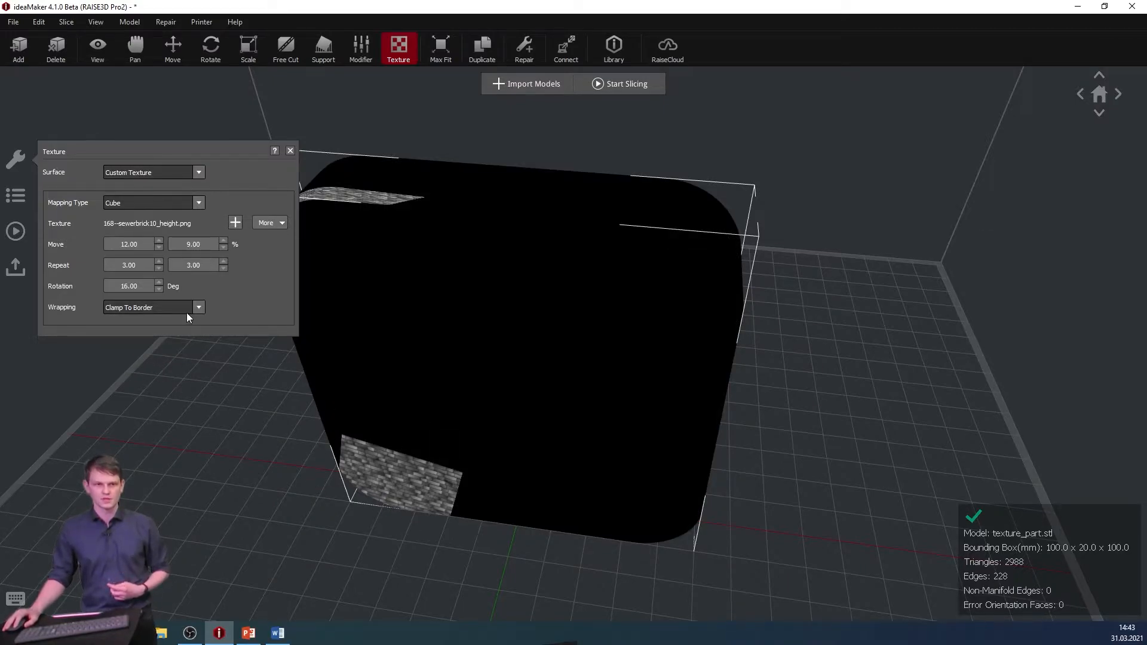
click(139, 309)
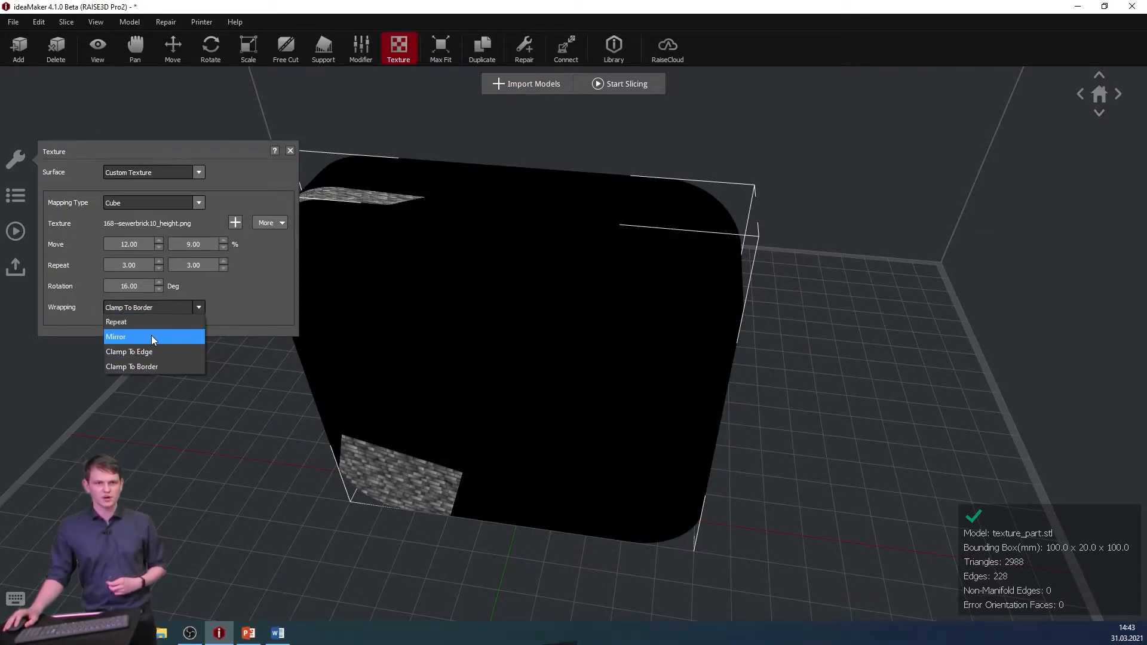
click(150, 323)
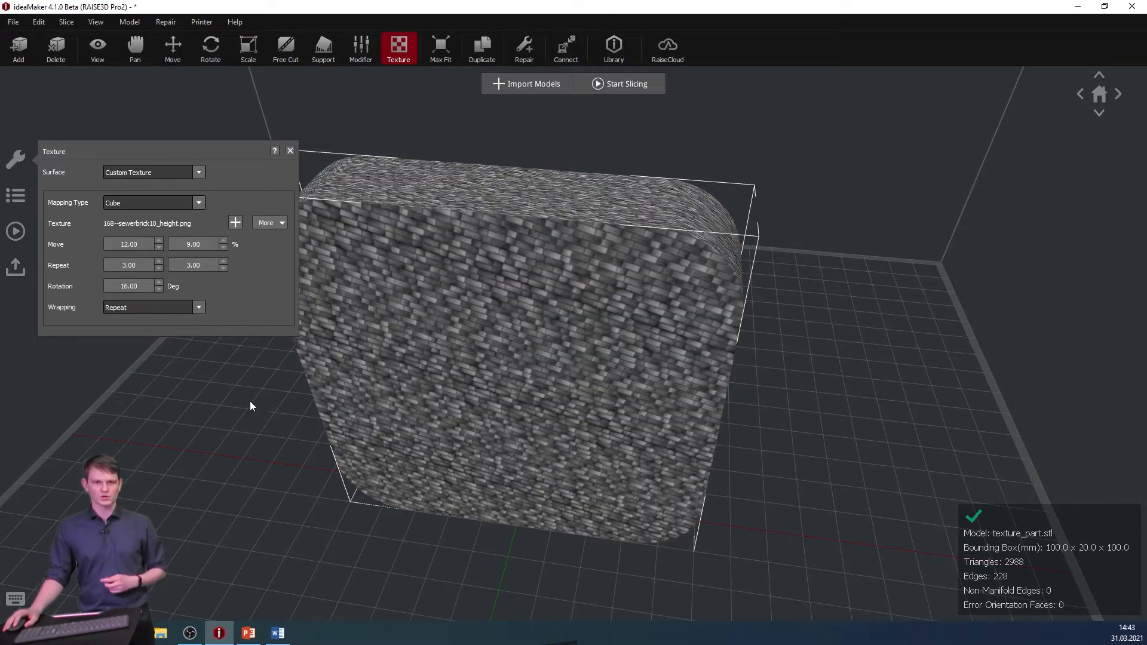
- Reset the texture's rotation to 0.00 degrees
click(160, 289)
click(159, 289)
click(159, 289)
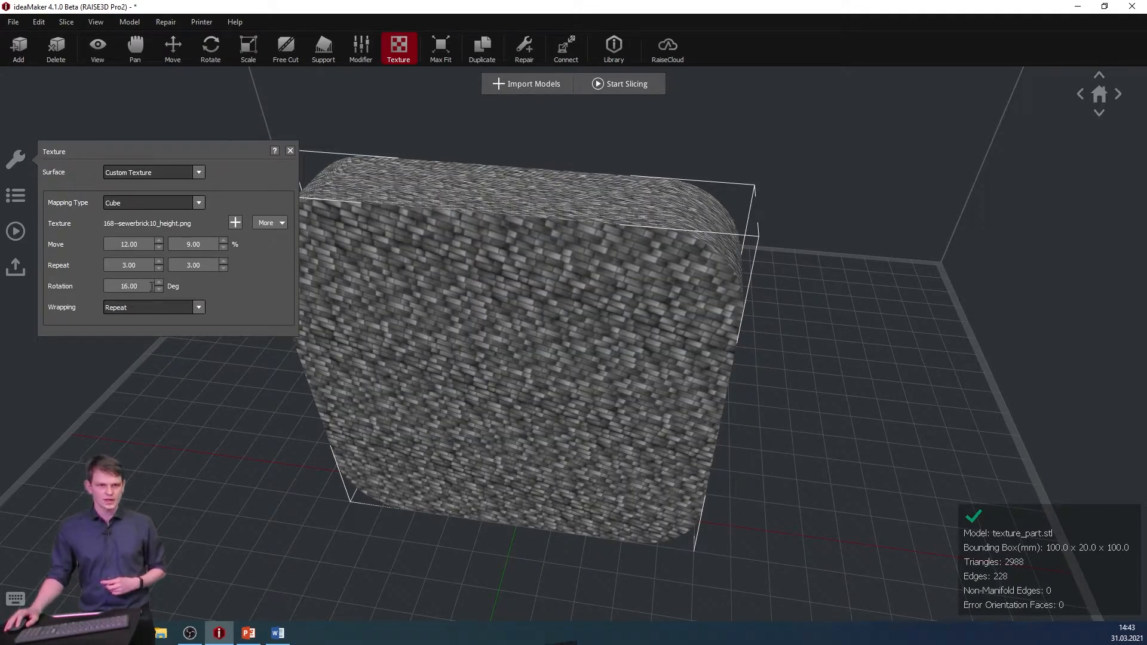
click(159, 289)
click(159, 289)
click(159, 289)
click(159, 289)
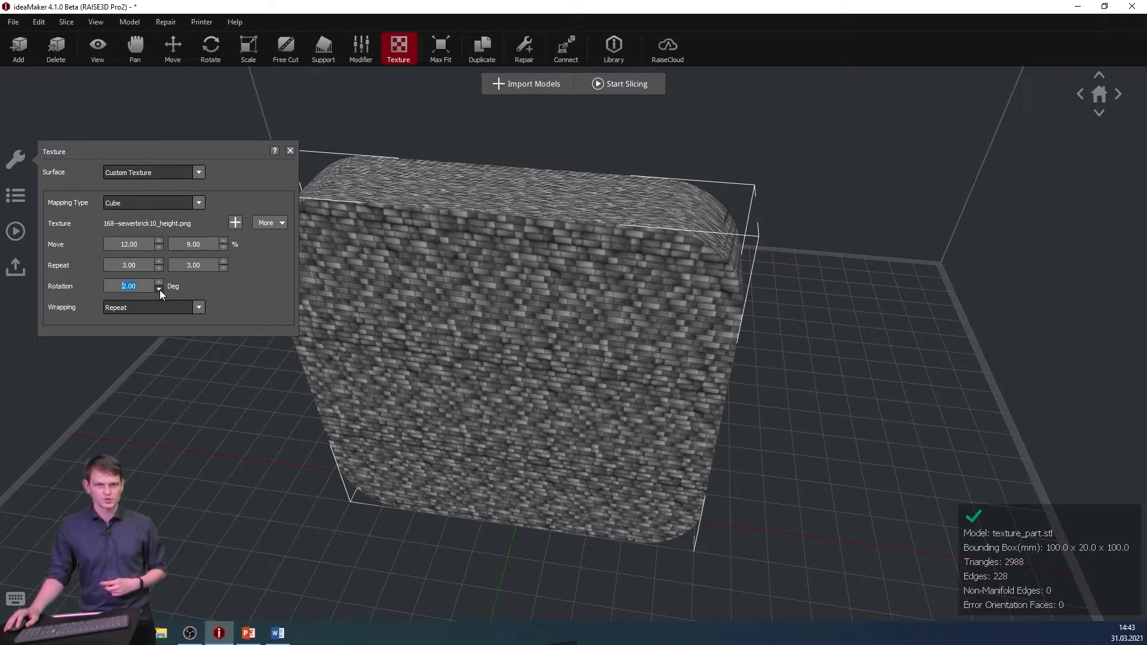
click(159, 289)
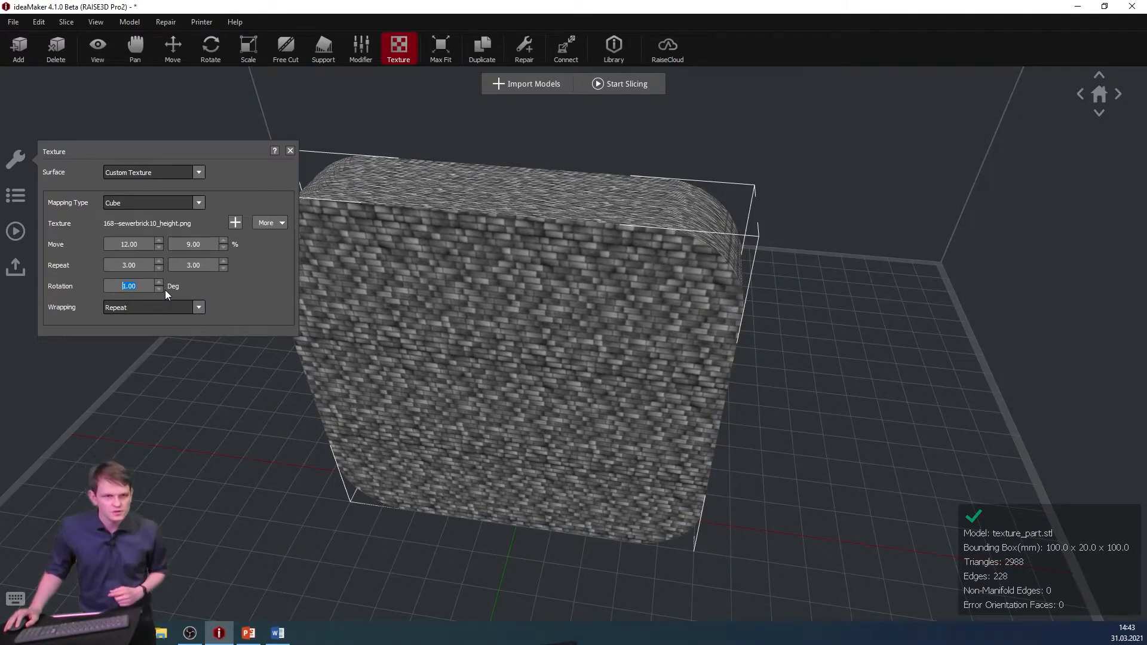
click(160, 289)
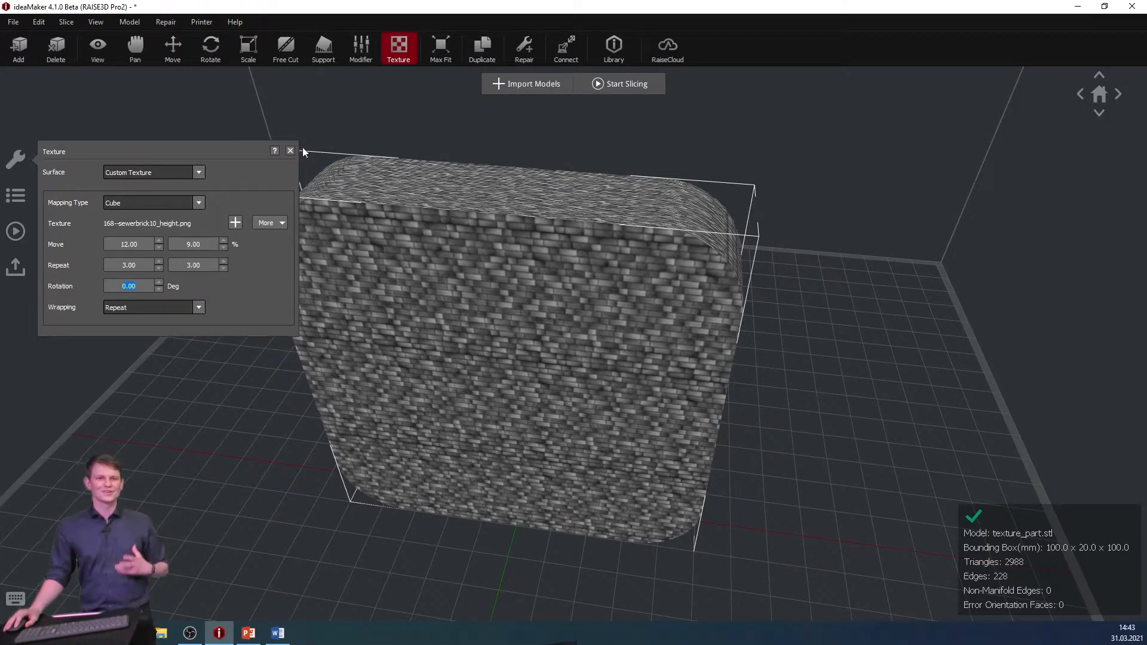
- Reselect the textured model and set both of its texture Repeat values to 1.00
click(358, 128)
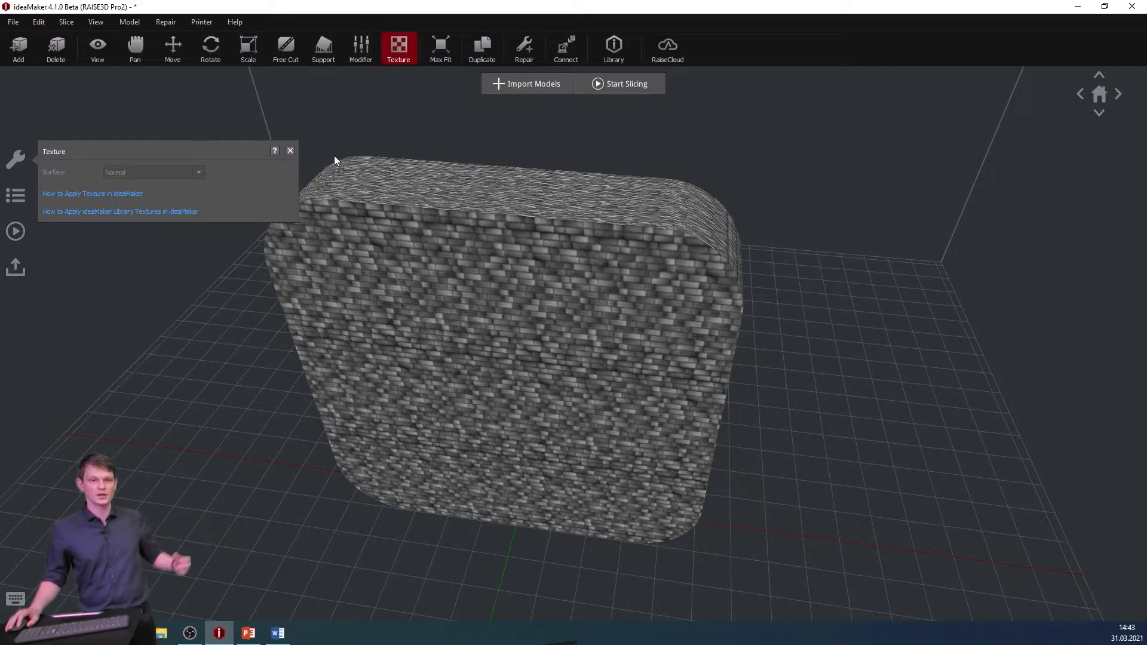
click(400, 256)
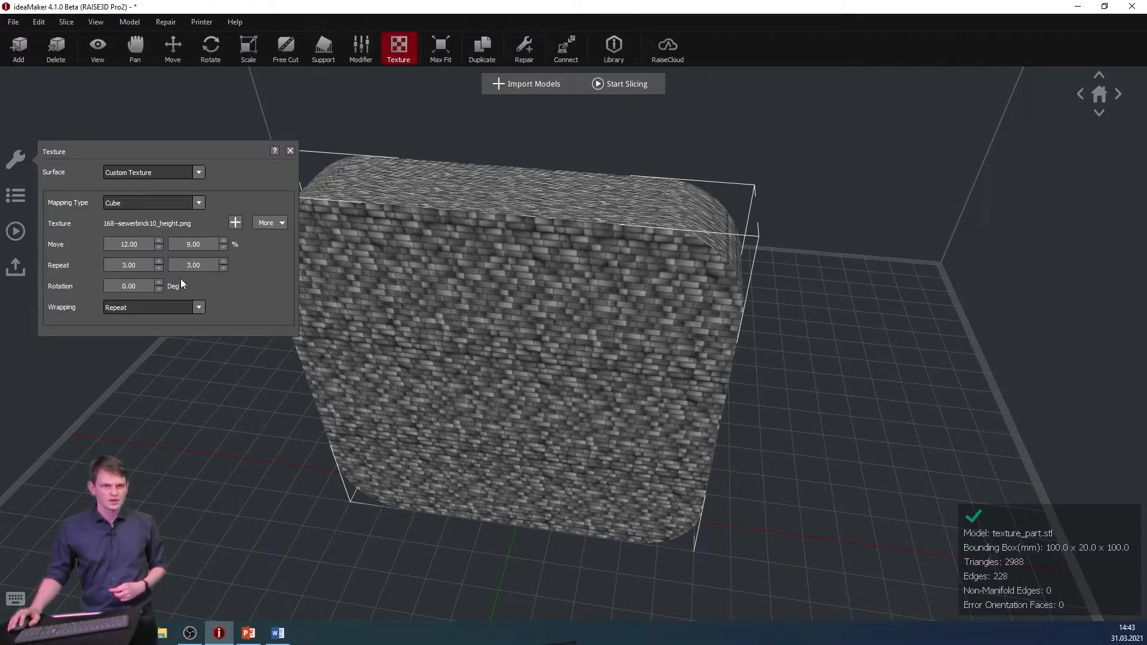
click(159, 267)
click(159, 268)
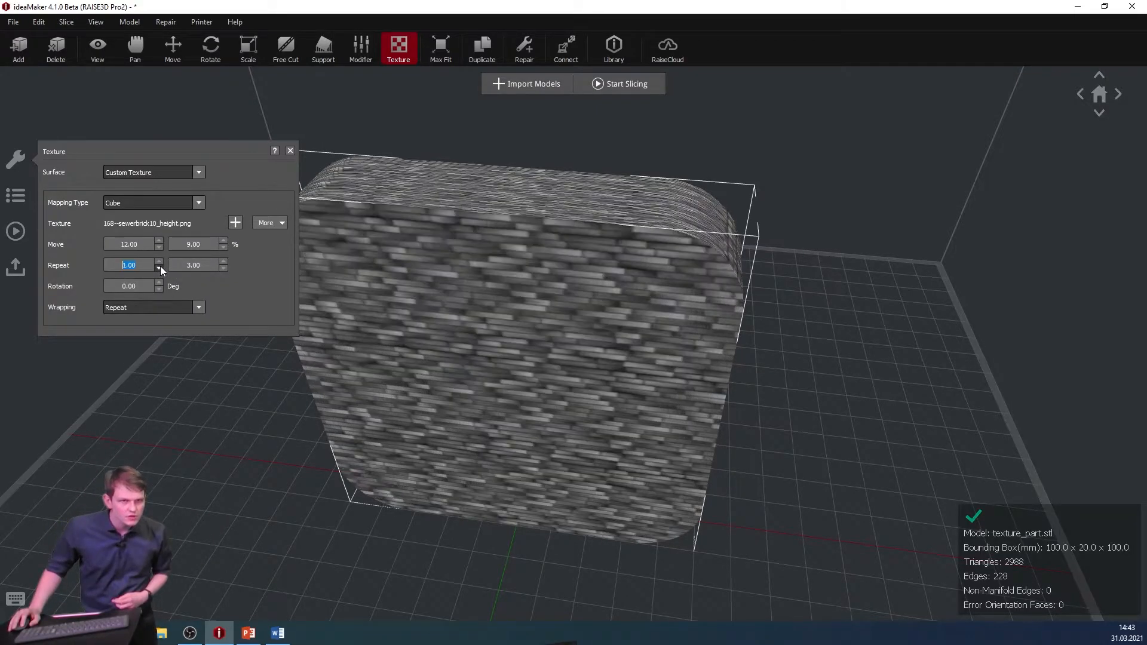
click(223, 268)
click(224, 268)
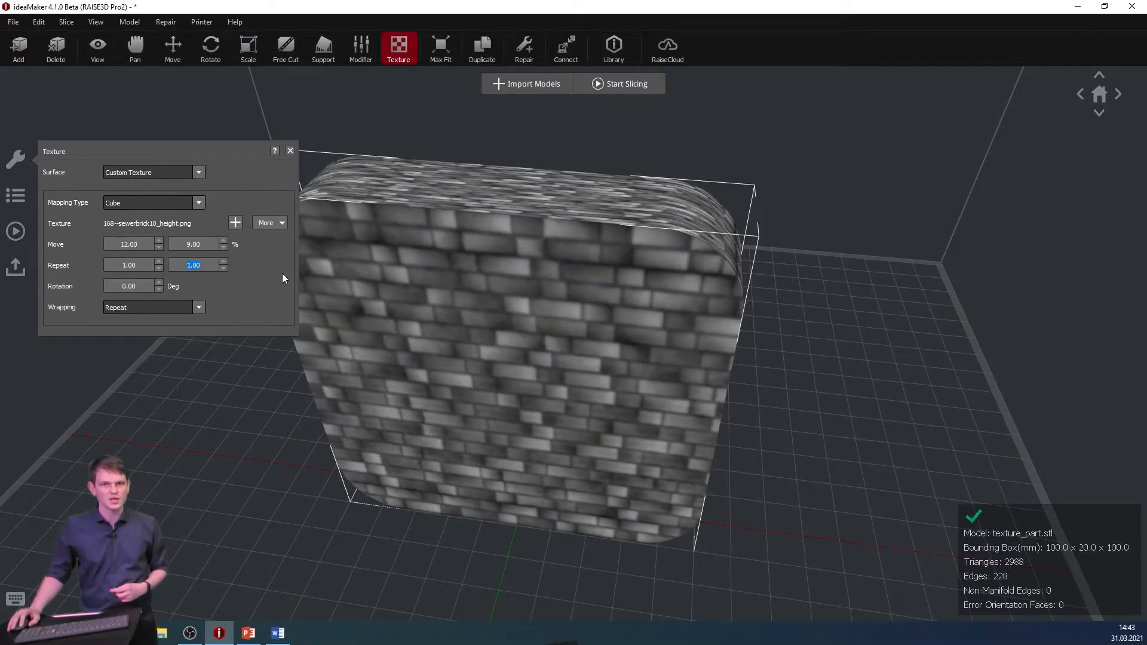
- Slice the model with the Standard - Pro2 - ABS template and turn off thin wall detection
click(603, 90)
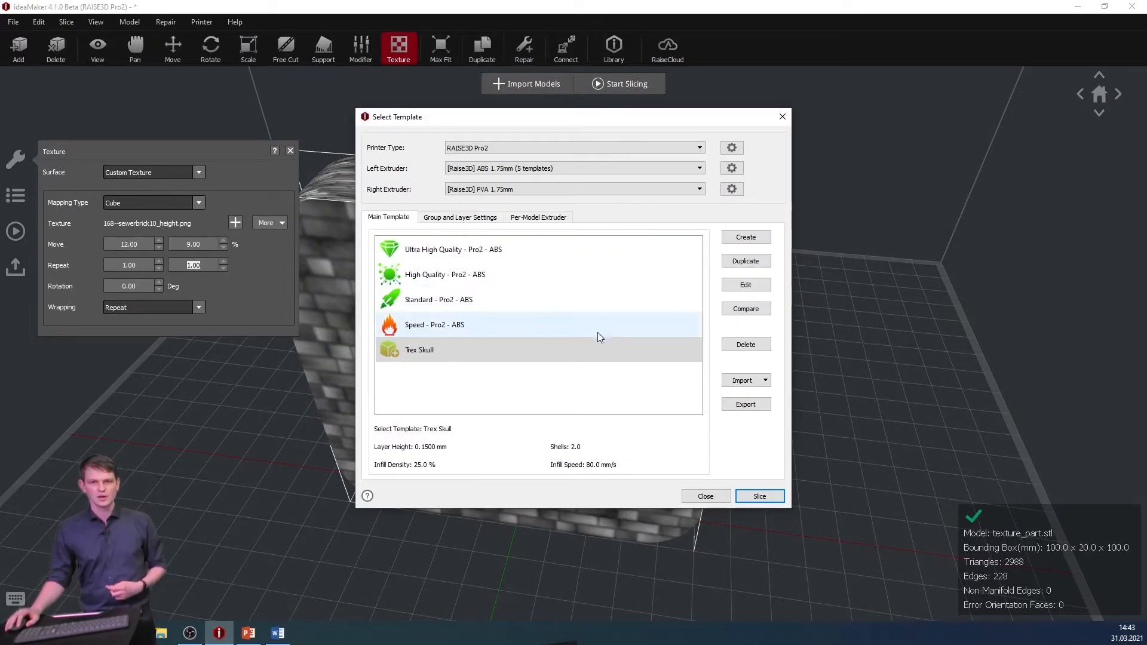
click(502, 303)
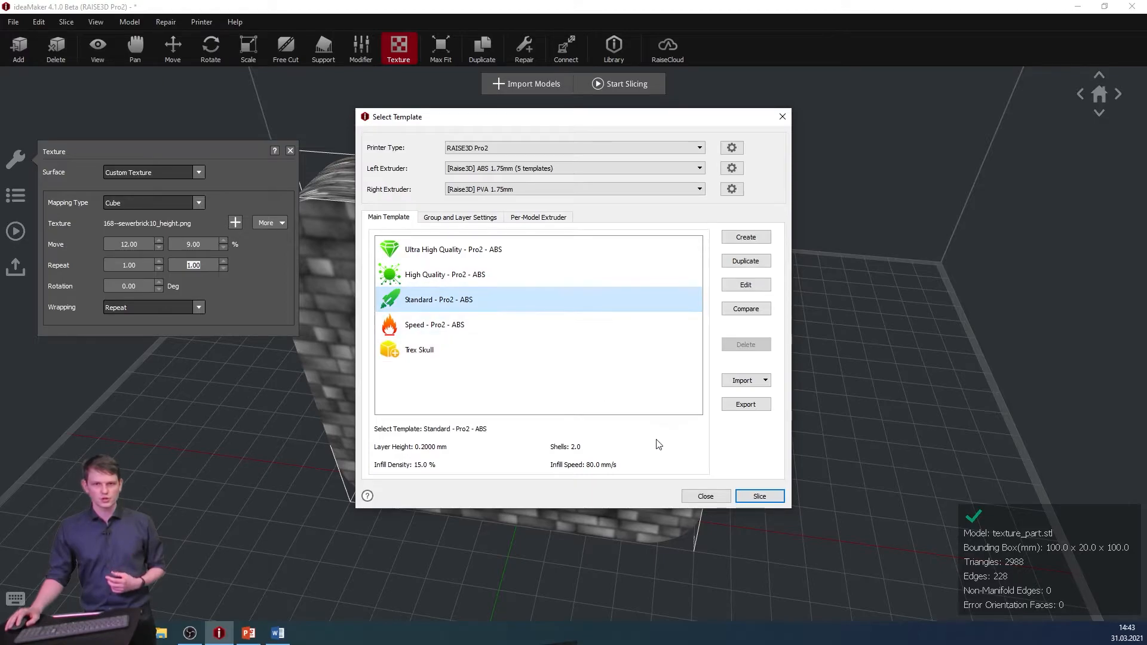
click(759, 498)
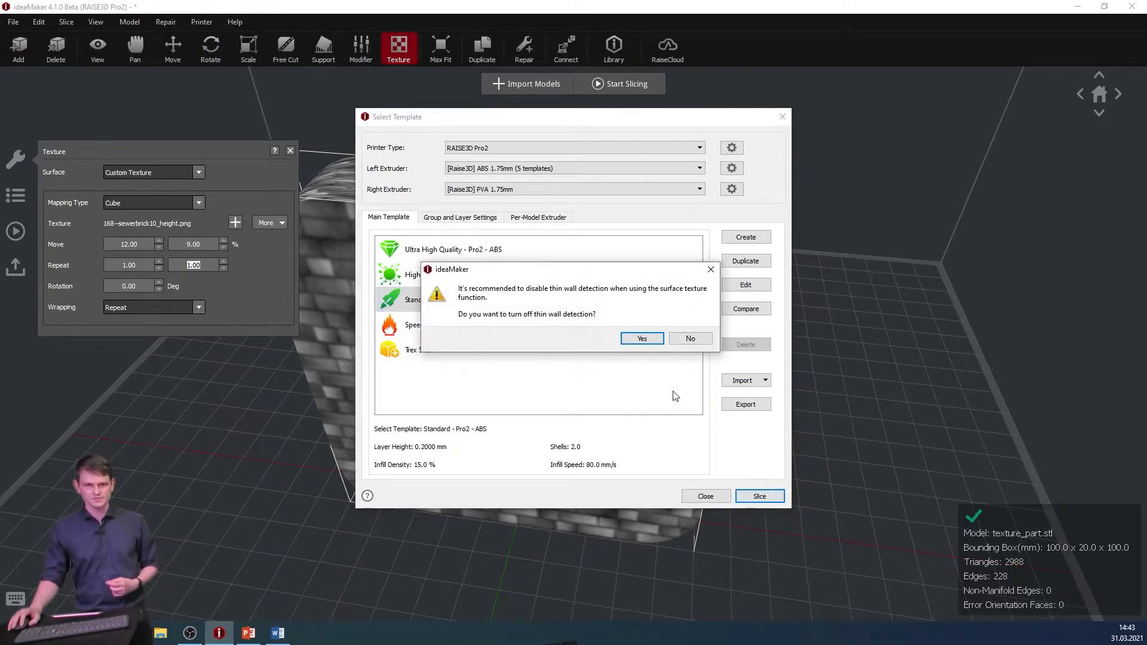
click(652, 340)
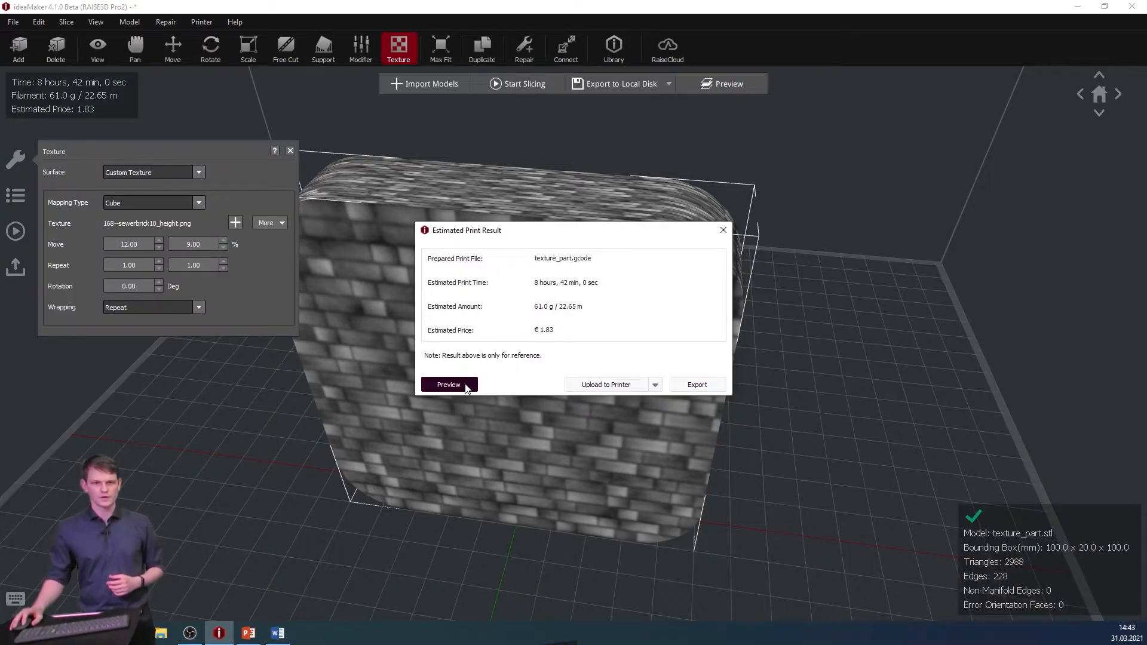
- Open the preview of the sliced part and examine its textured outer shell from above
click(465, 386)
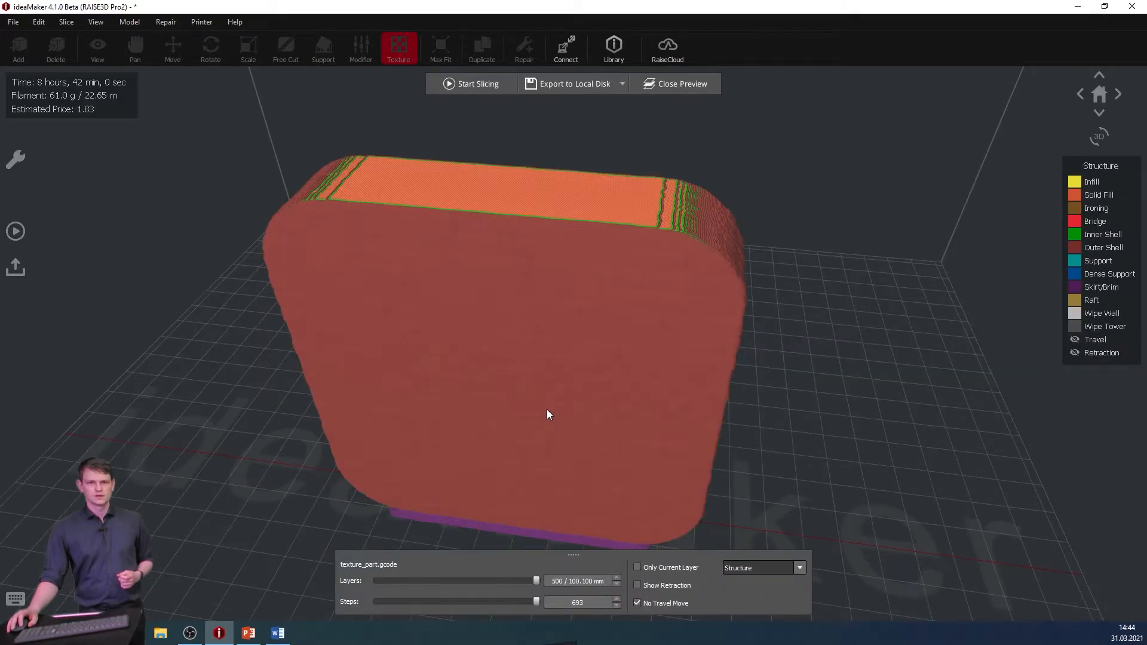
drag(530, 207, 528, 299)
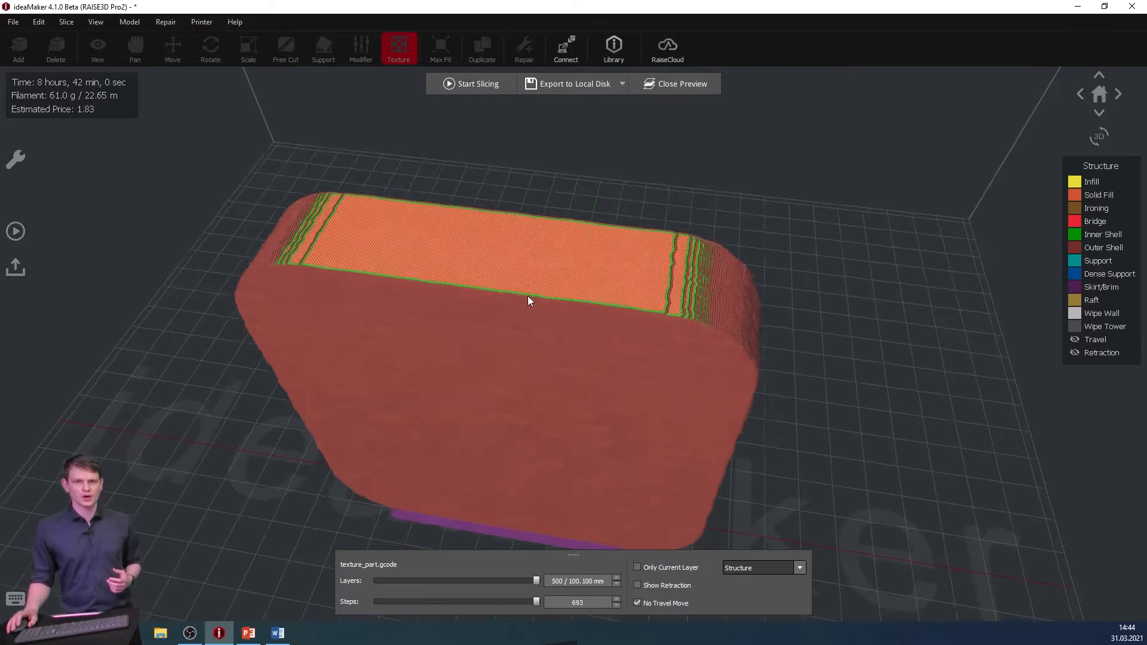
- Examine the brick texture on the front face of the sliced part closely, and close the preview
scroll(523, 299, up, 5)
scroll(527, 292, down, 6)
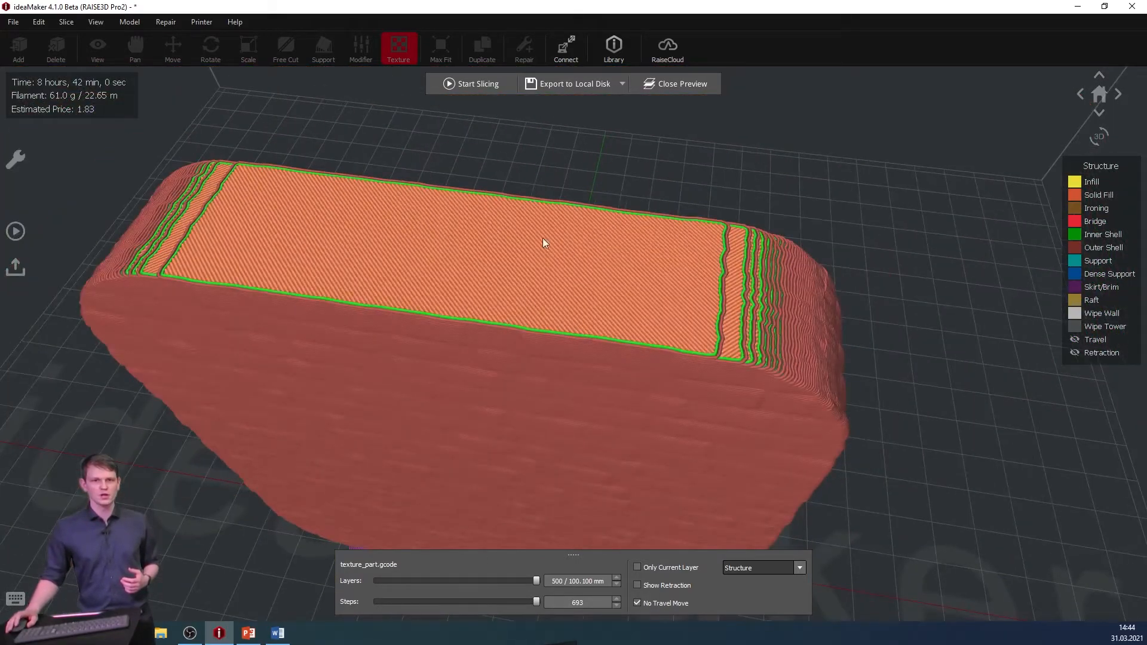
drag(538, 375, 473, 312)
scroll(473, 313, up, 5)
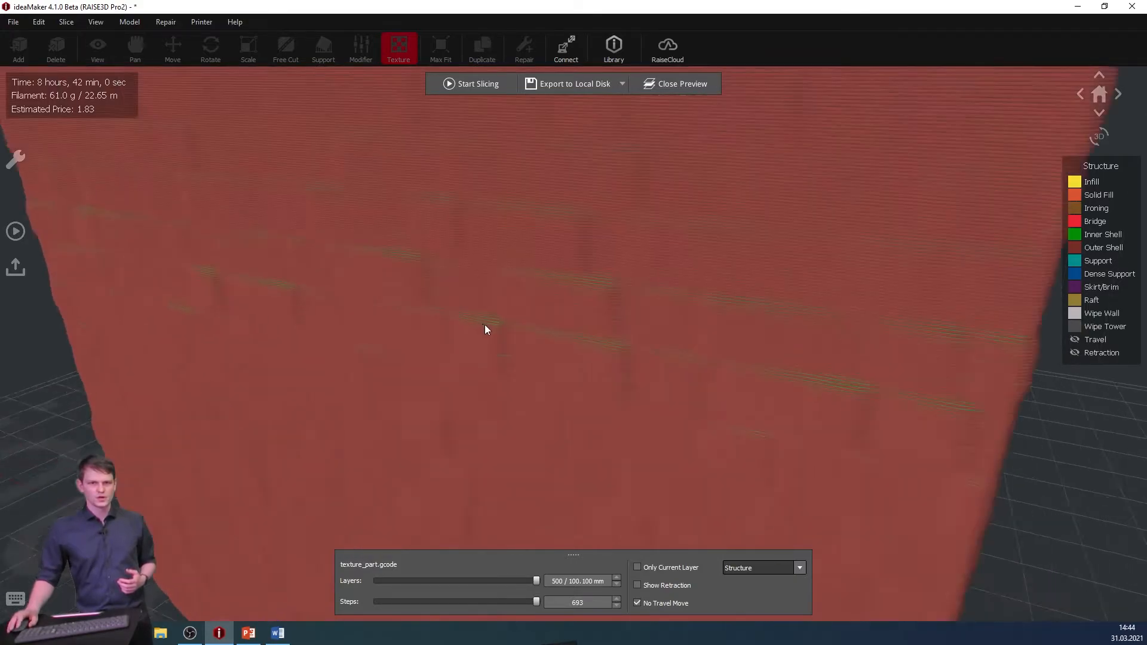
scroll(576, 293, down, 2)
drag(557, 259, 554, 378)
drag(699, 346, 751, 409)
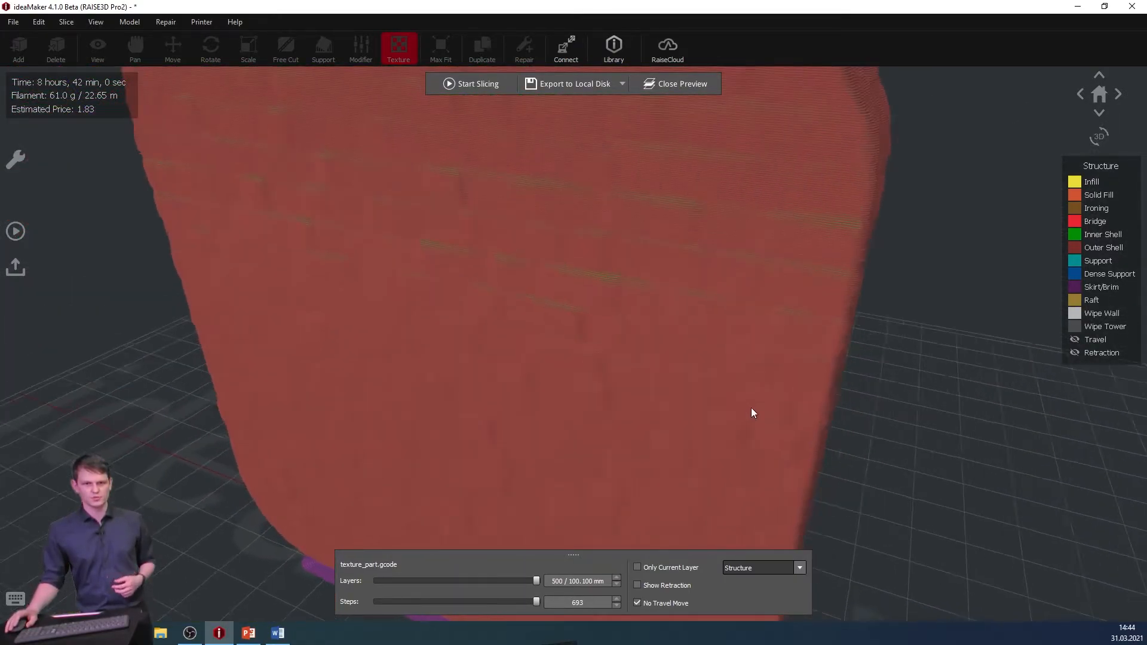
click(690, 88)
scroll(621, 352, down, 5)
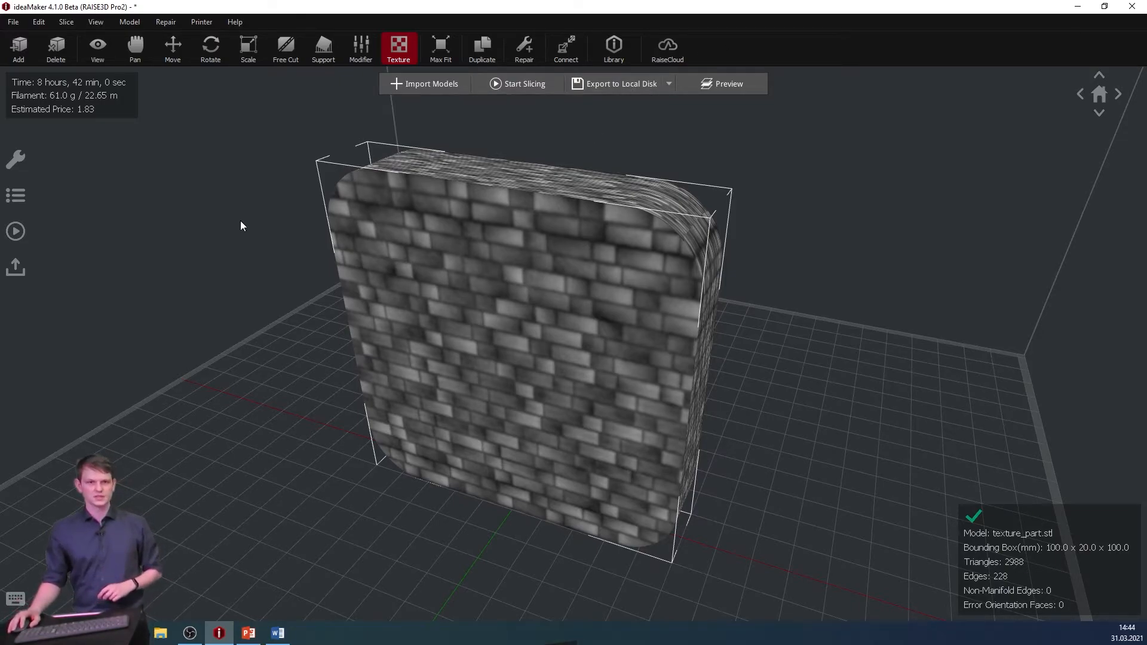
- Add modifier_sphere.stl from the Ideamaker_4.1_parts folder as a modifier of the textured part
click(266, 182)
click(349, 48)
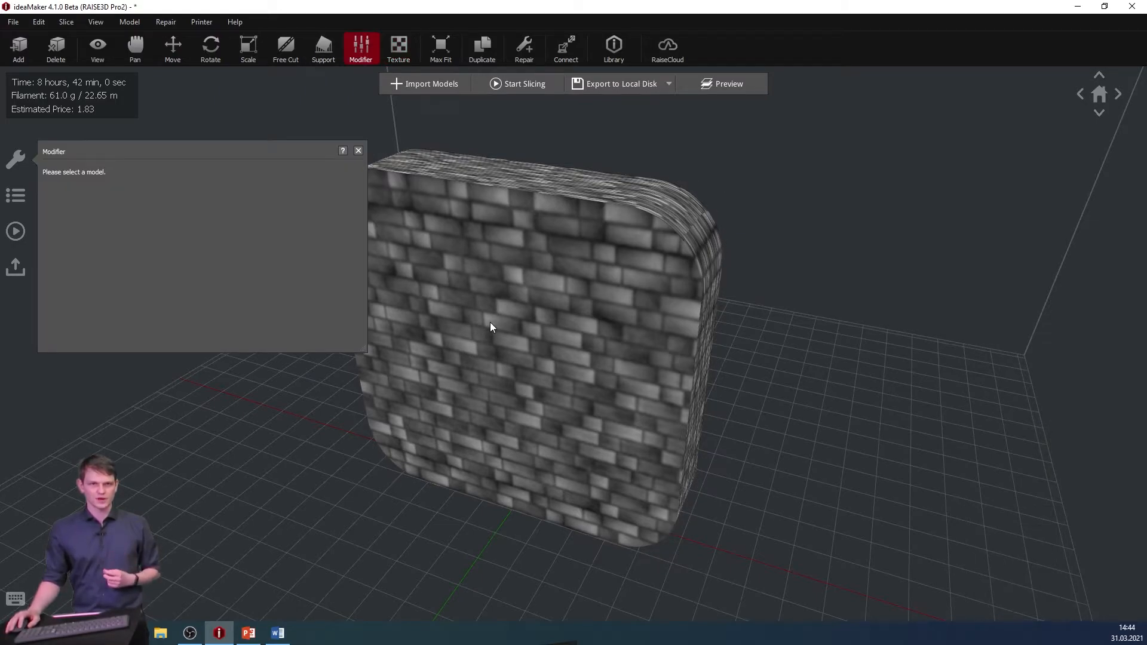
click(564, 322)
click(53, 334)
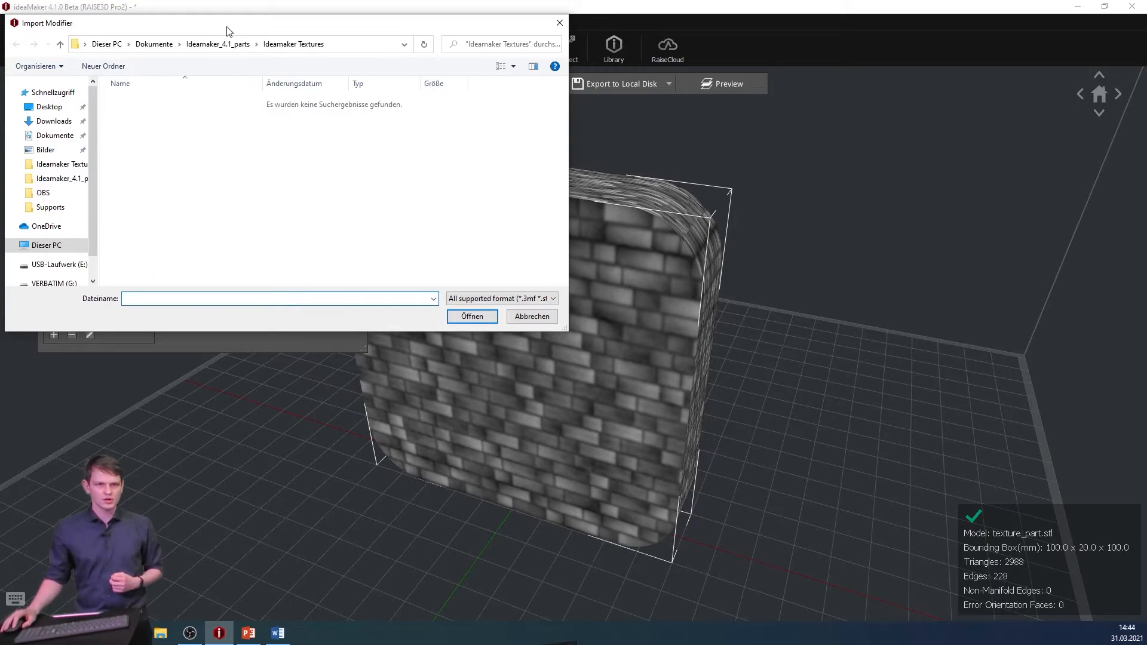
click(230, 44)
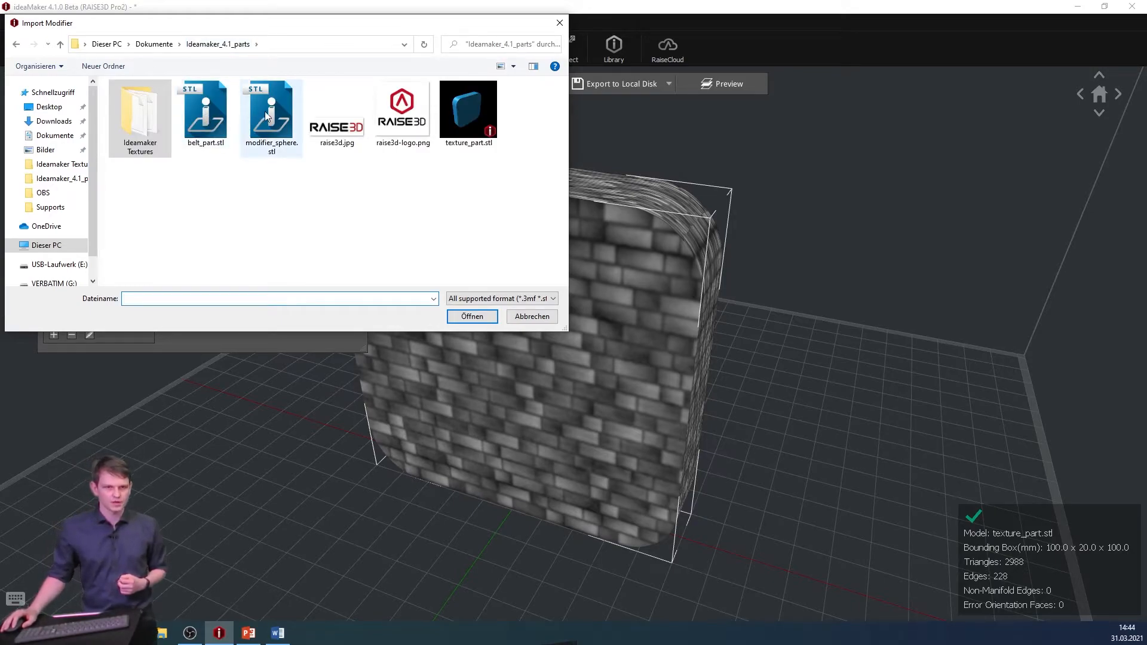
double_click(271, 107)
- Move the sphere modifier along Y to about 0.62 mm so it overlaps the textured part
drag(648, 387, 472, 430)
click(172, 47)
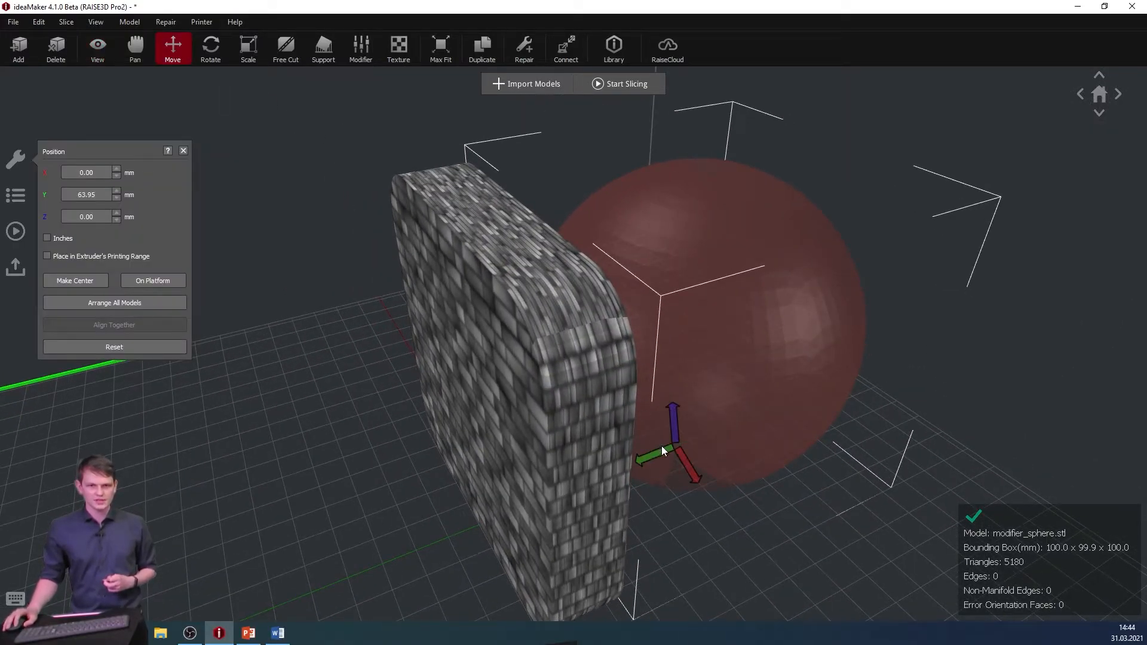
drag(663, 457, 392, 190)
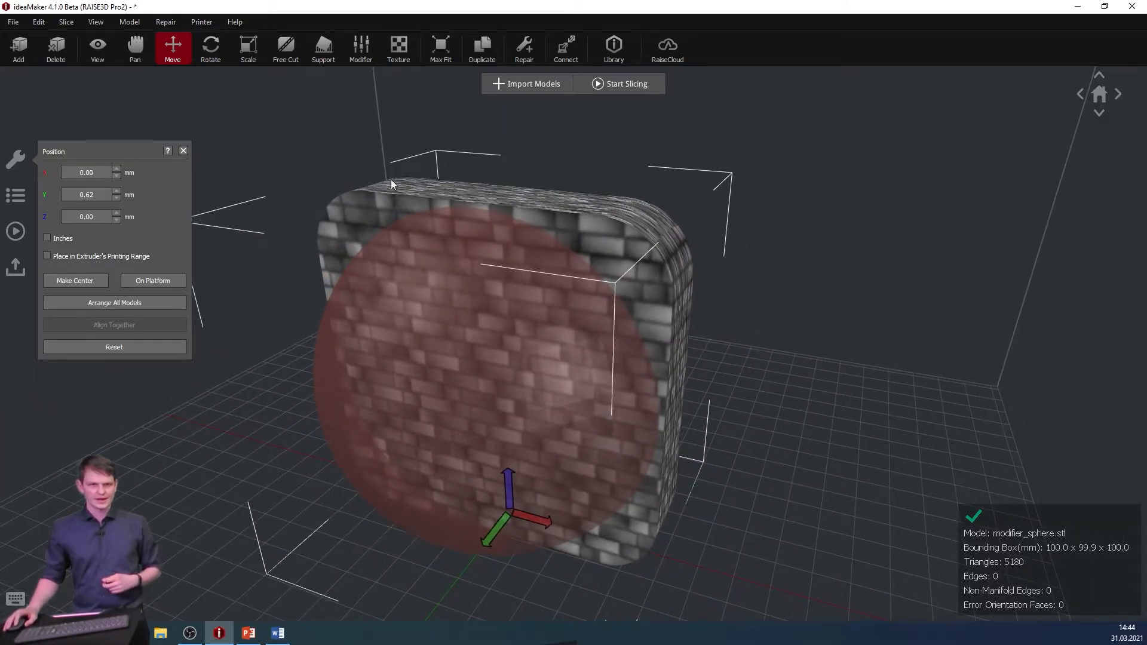
- Set the sphere modifier's type to "No Texture at overlap with parent model"
click(375, 59)
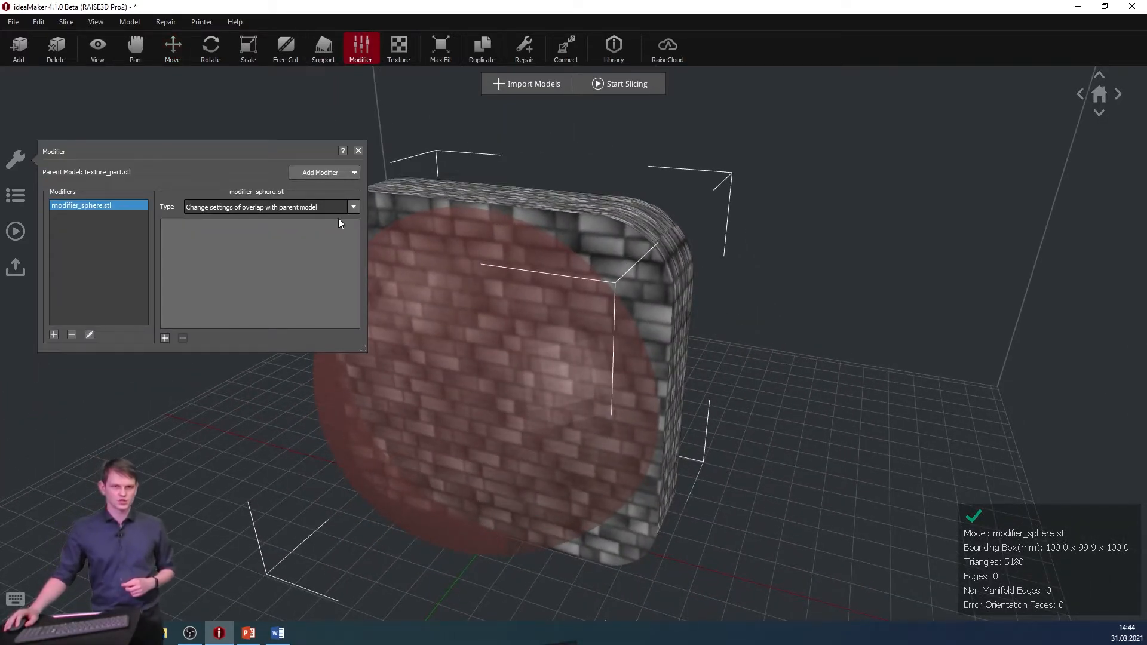
click(351, 207)
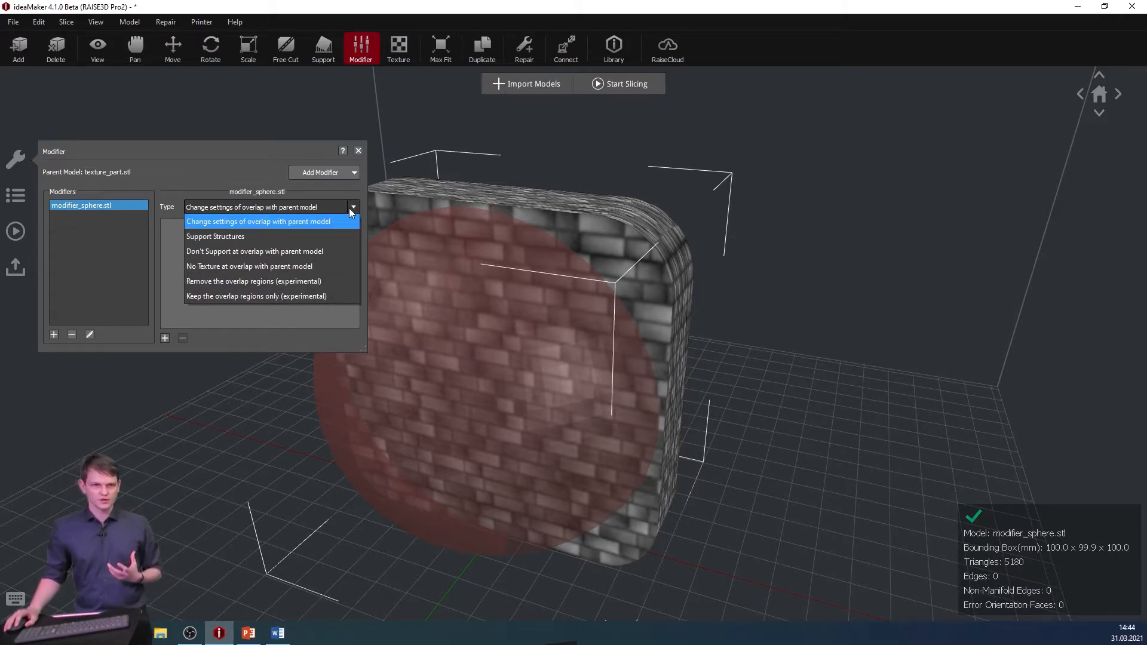
click(334, 266)
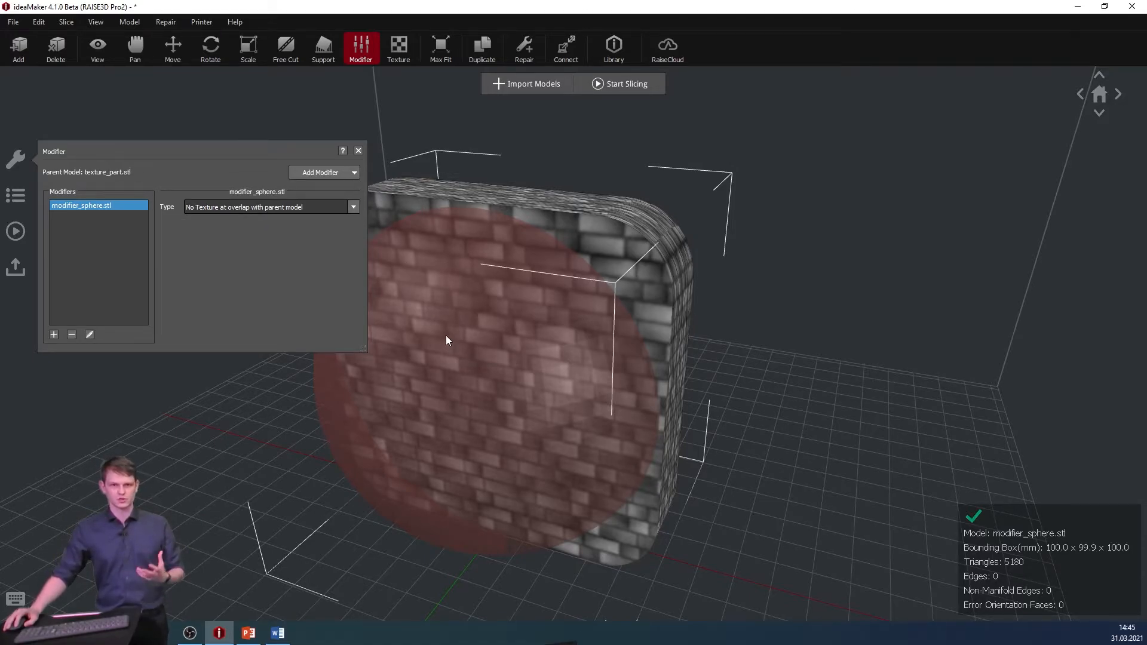
click(358, 150)
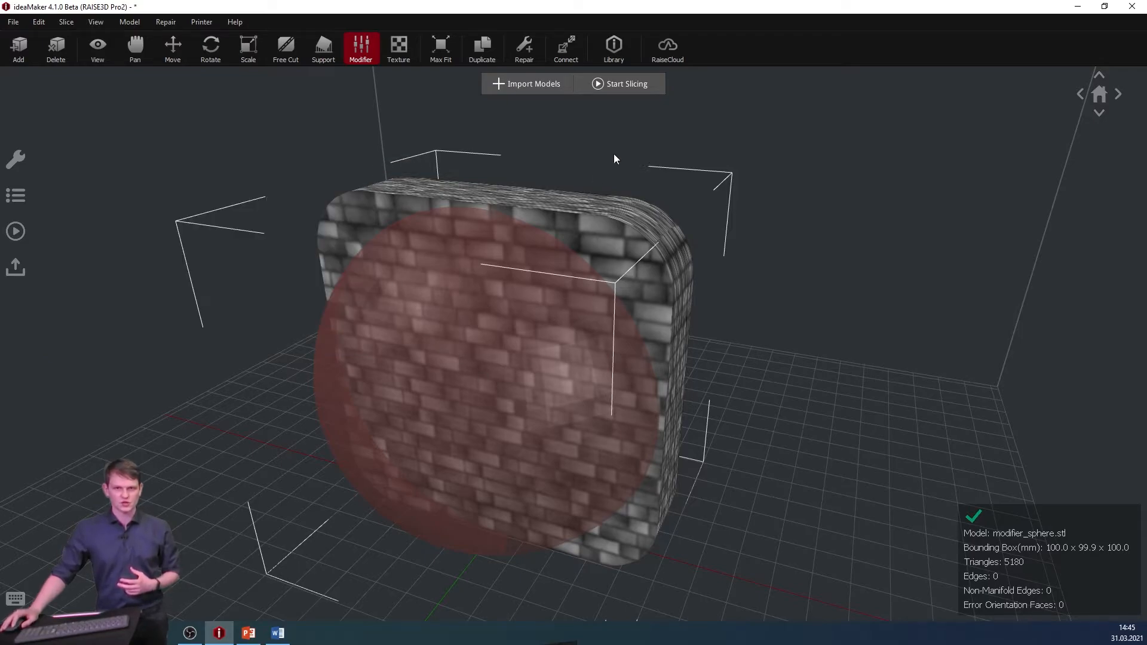
- Slice the part with its sphere modifier using the Standard - Pro2 - ABS template, with thin wall detection turned off
click(622, 92)
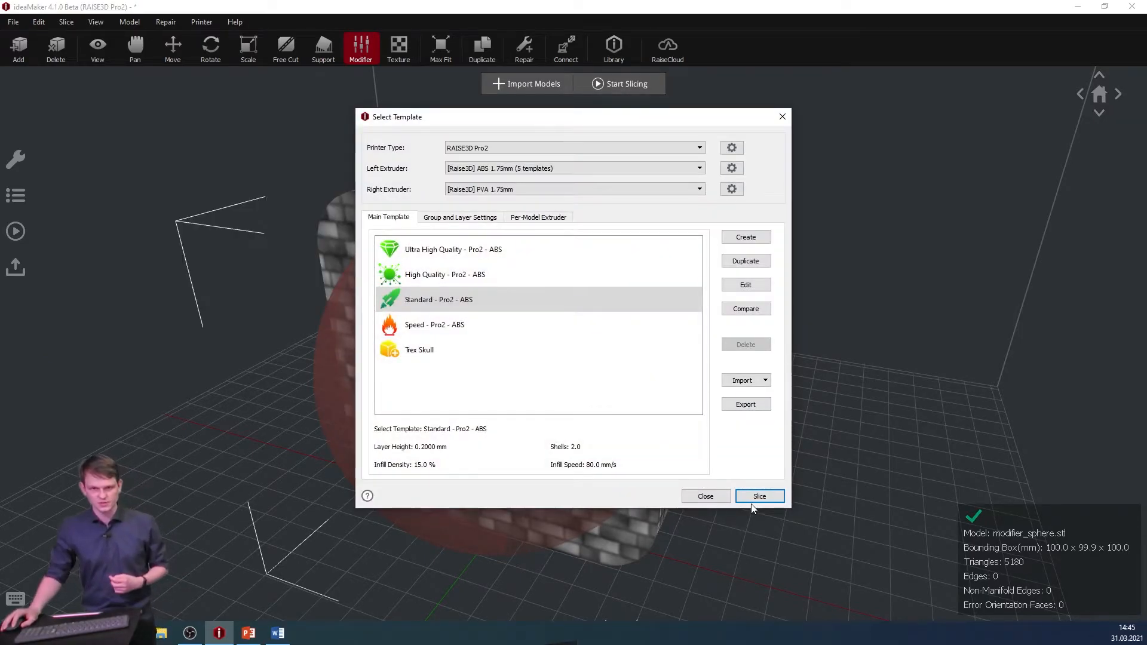
click(754, 498)
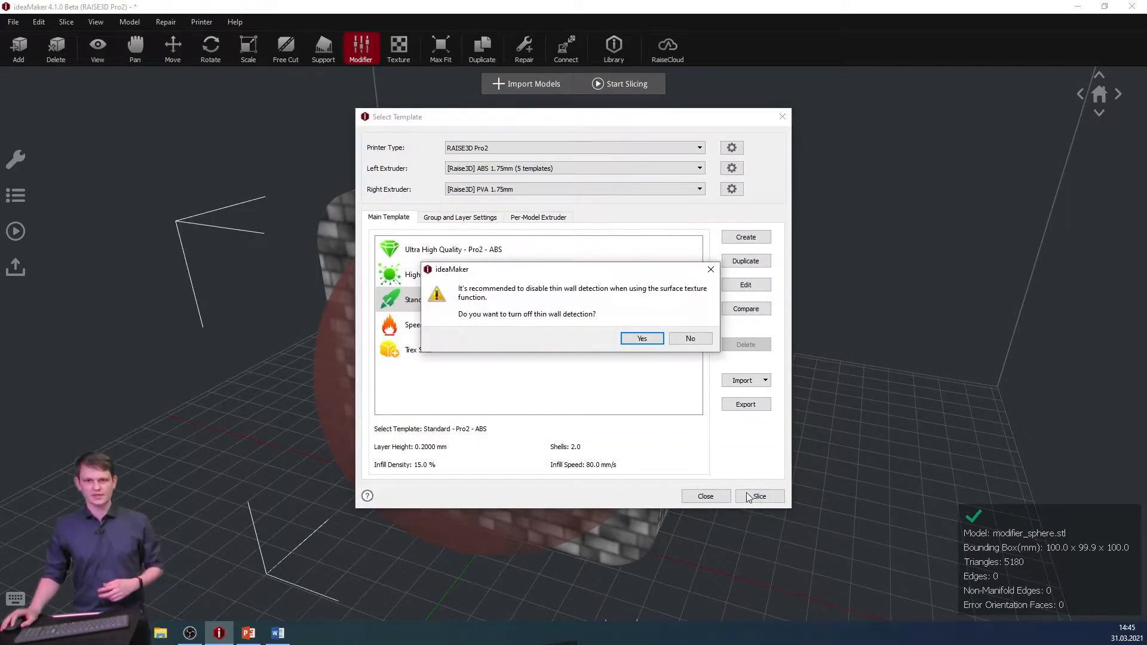
click(651, 344)
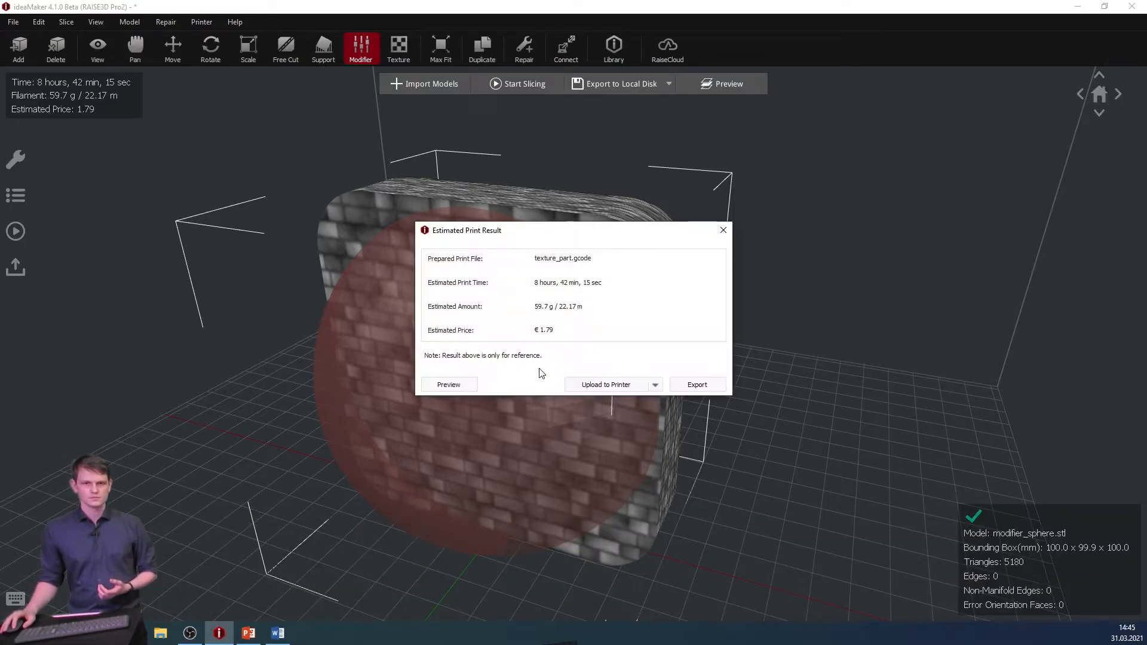
- Preview the sliced result, examine the area covered by the sphere modifier on the front face, and close the preview
click(466, 386)
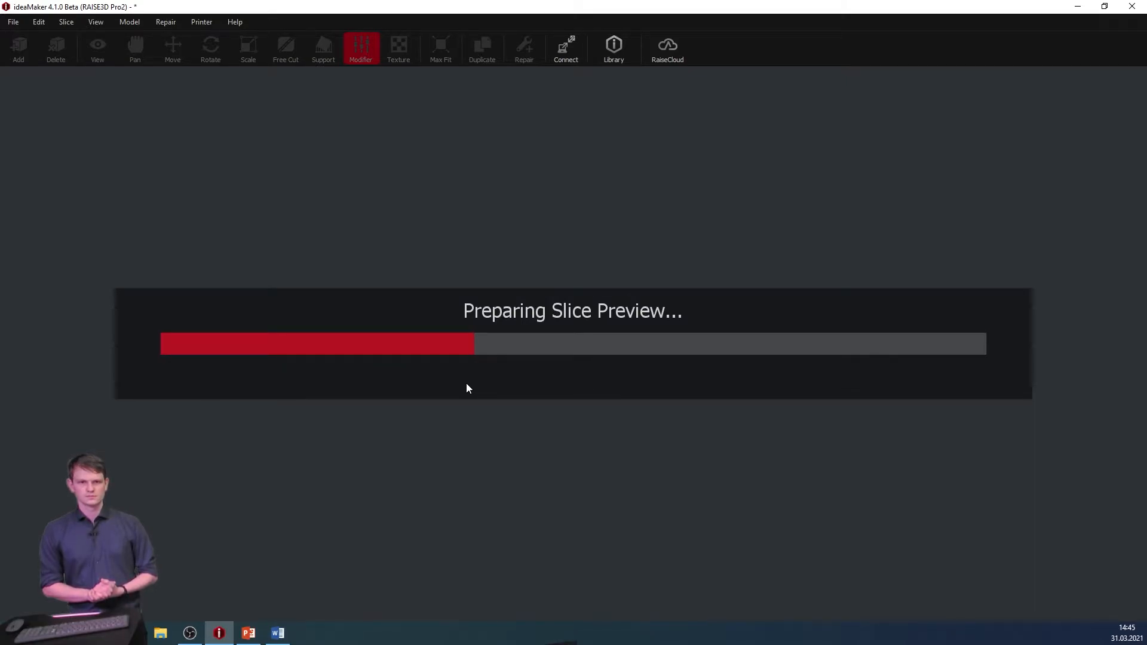
scroll(640, 280, up, 5)
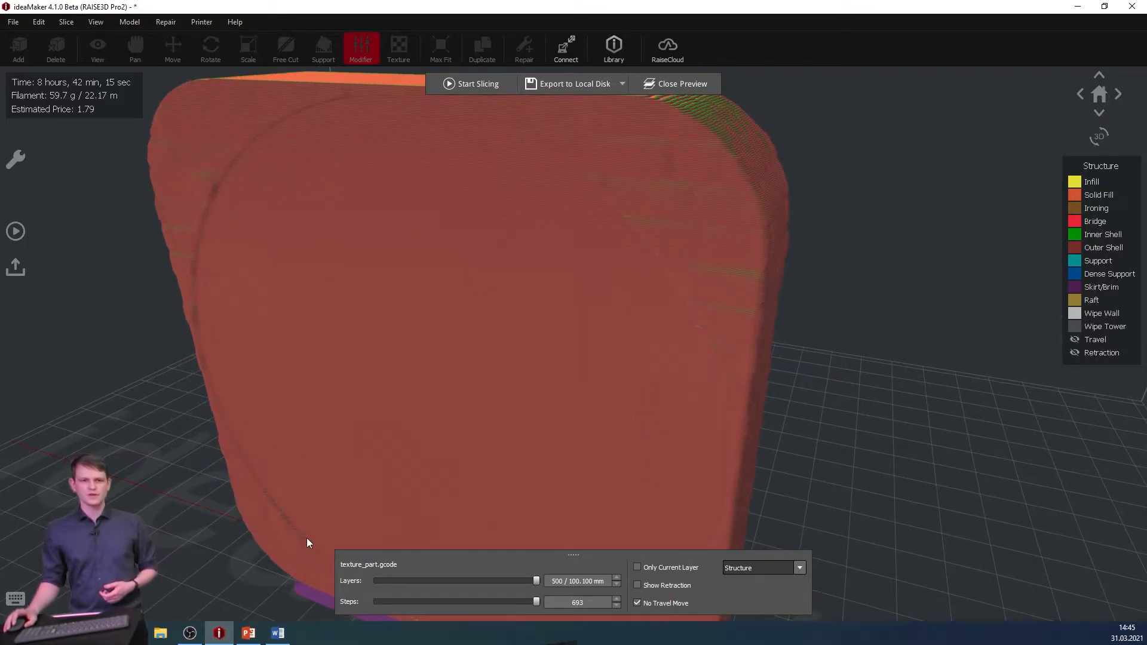
drag(624, 434, 787, 391)
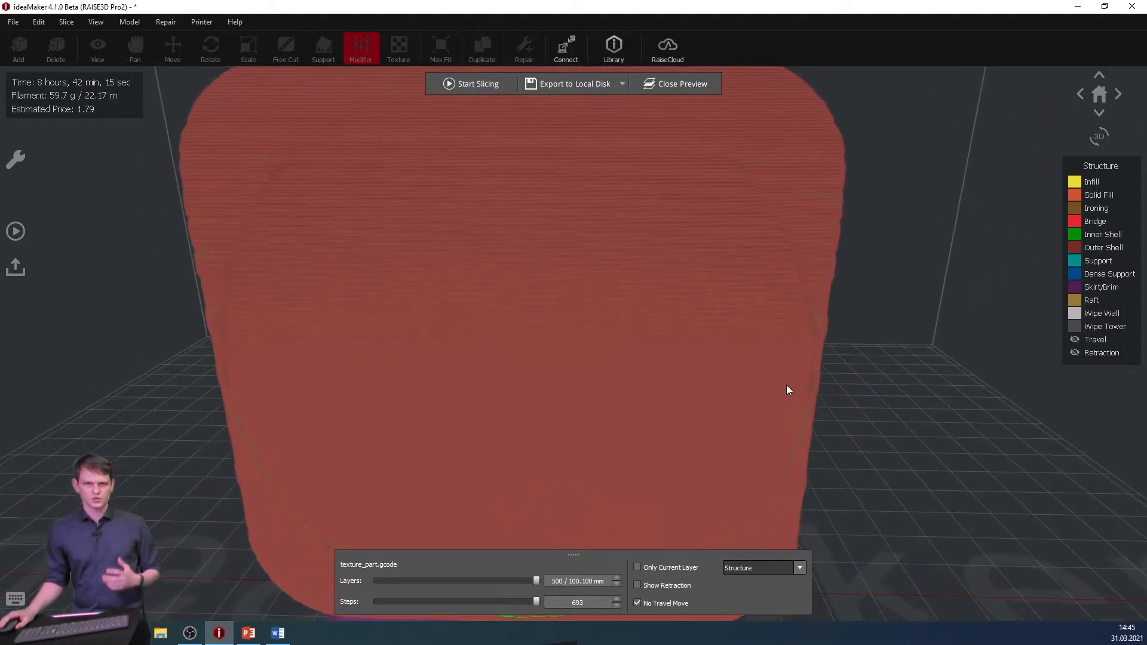
click(706, 82)
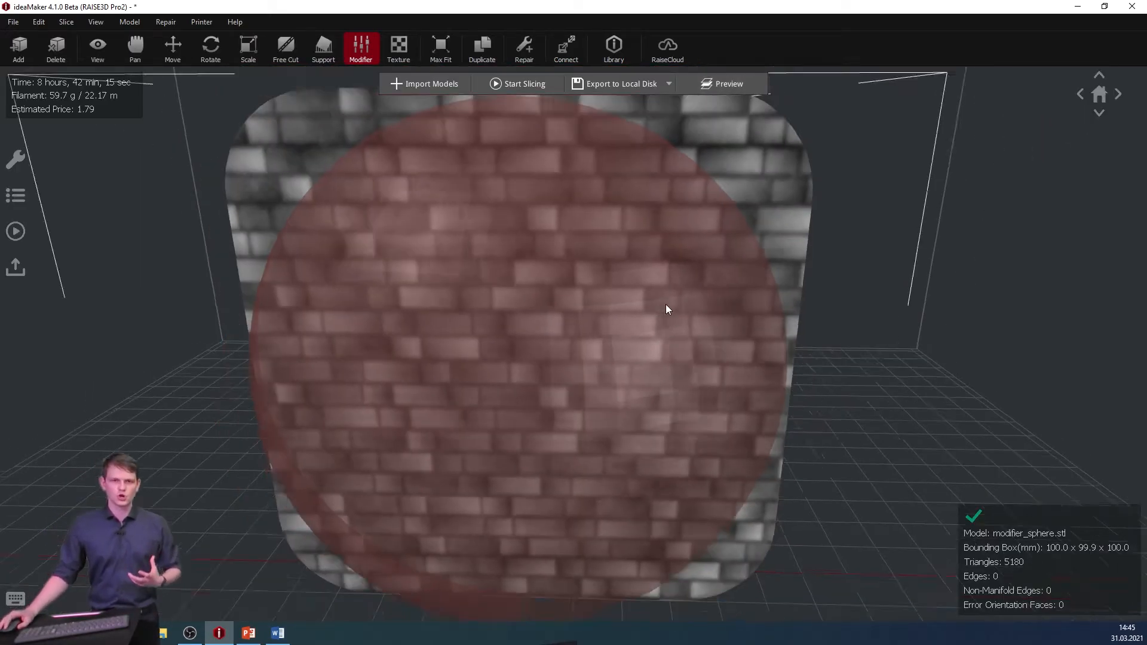
scroll(666, 303, down, 3)
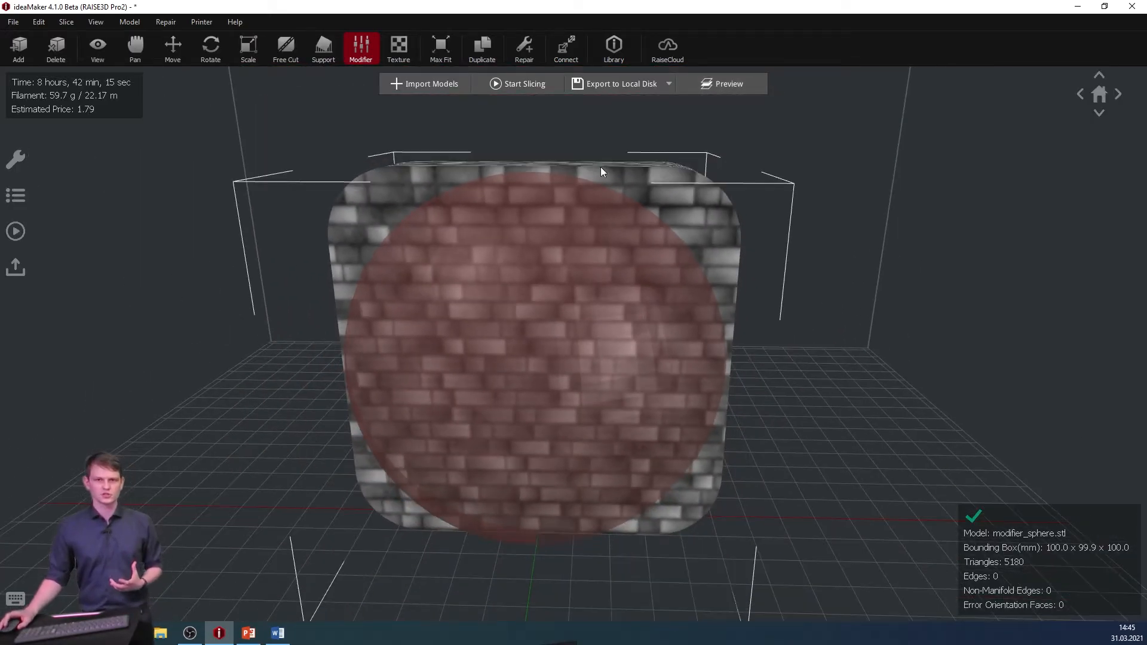
- Review the Texture settings of the Standard - Pro2 - ABS template, including XY offset, resolution and outside-only option, and close without changes
click(538, 84)
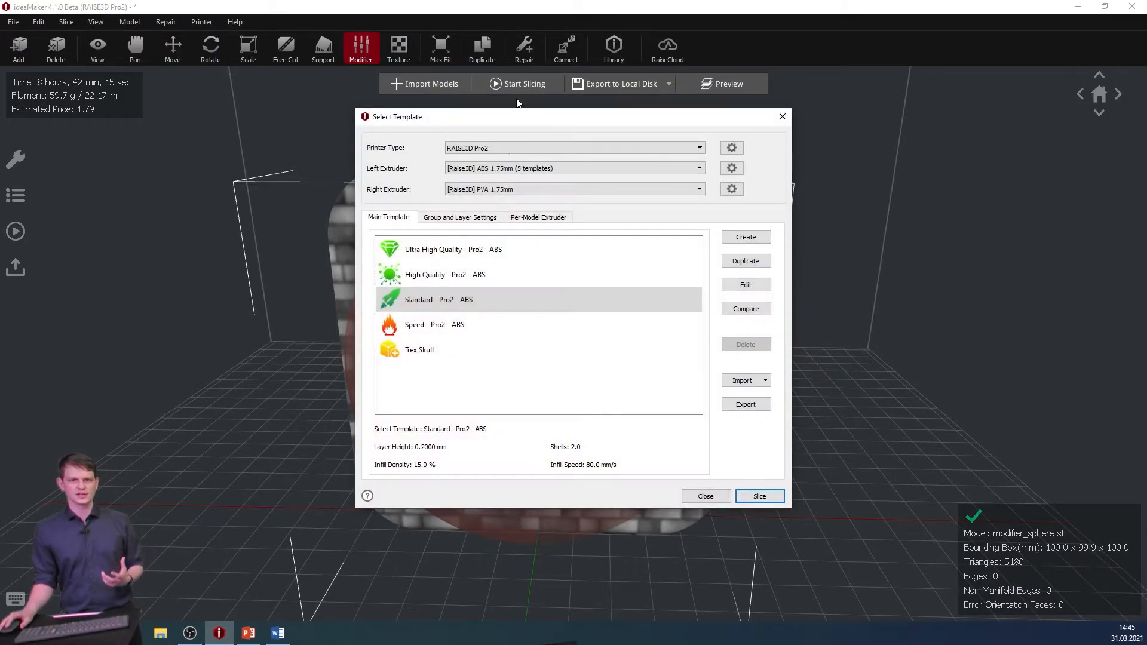
double_click(487, 298)
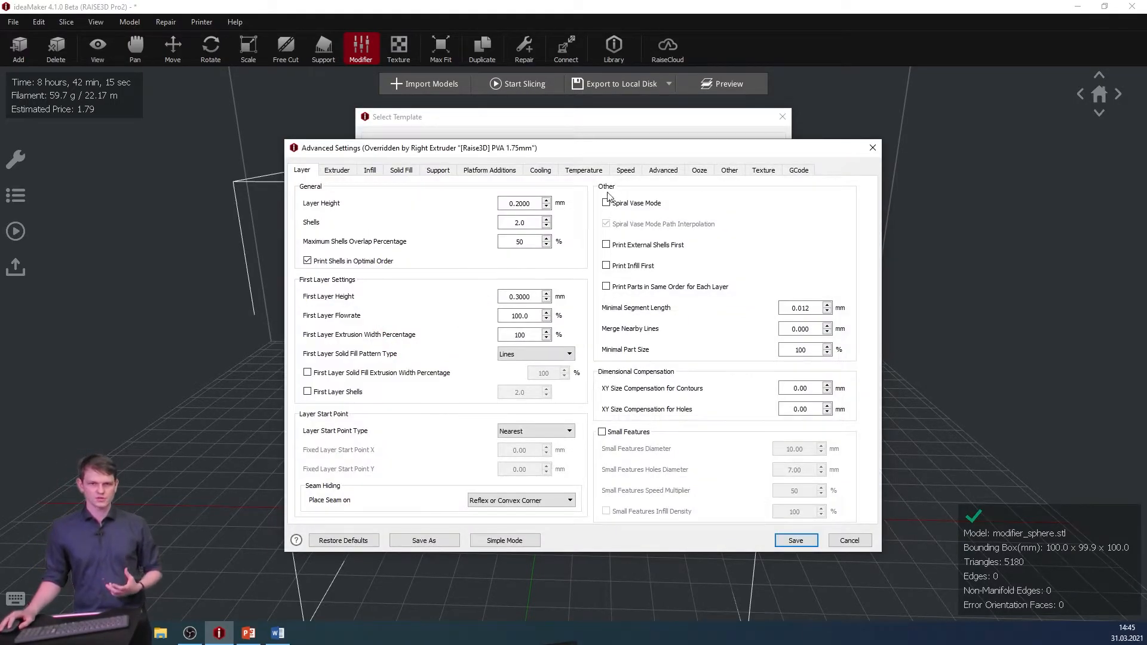
click(762, 173)
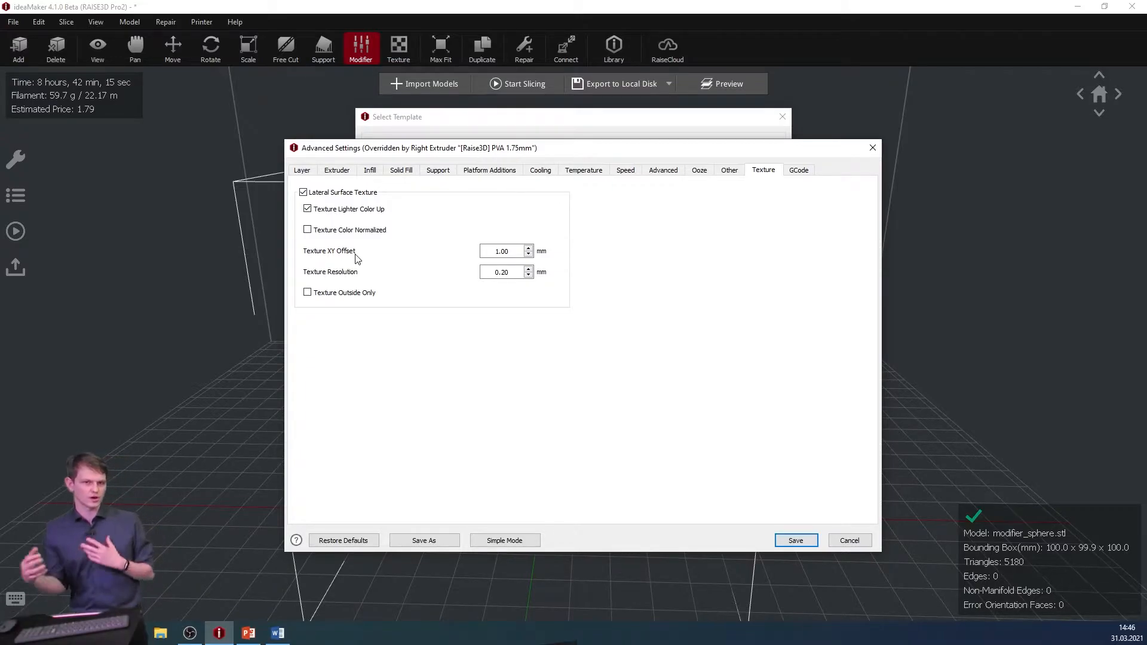
mouse_move(356, 258)
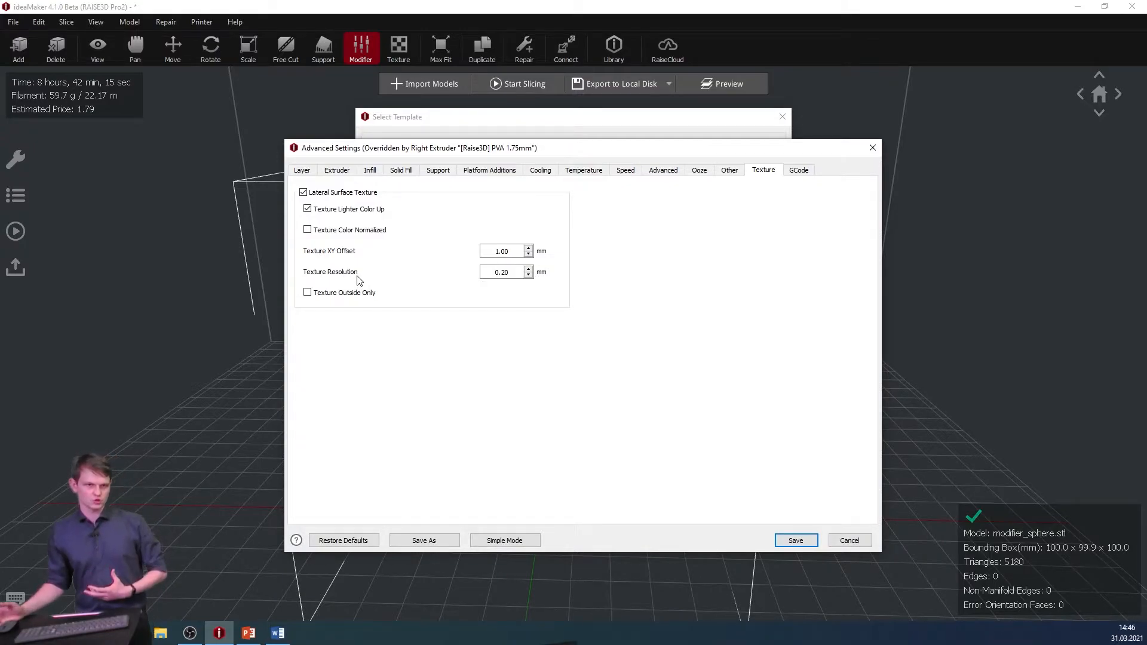
mouse_move(359, 279)
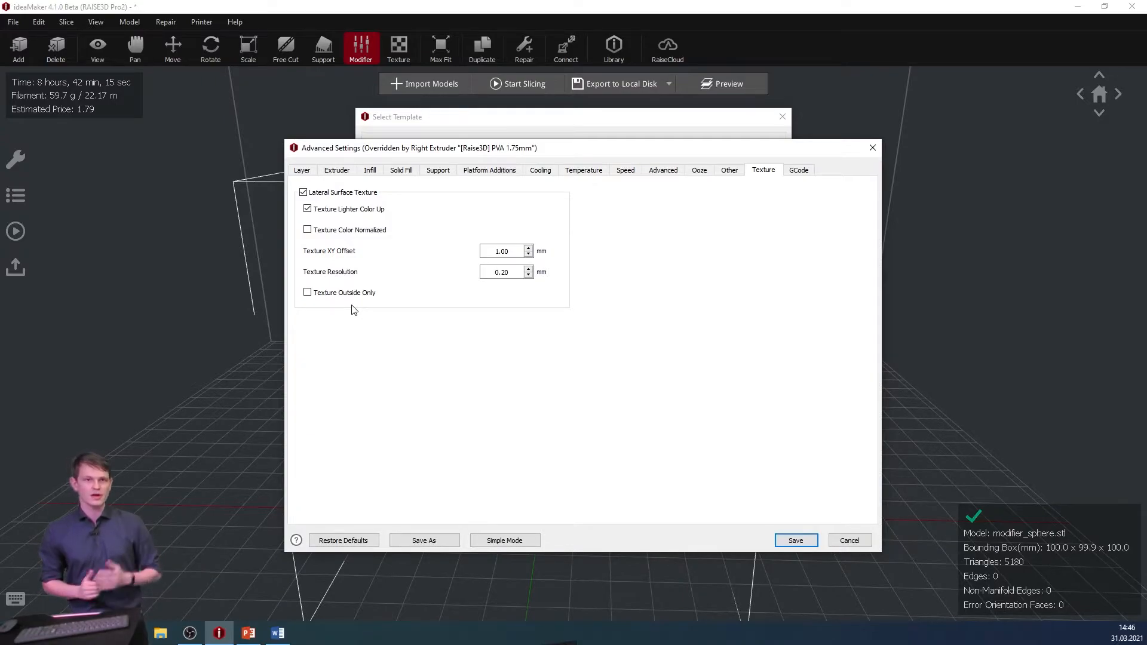
click(872, 147)
click(782, 117)
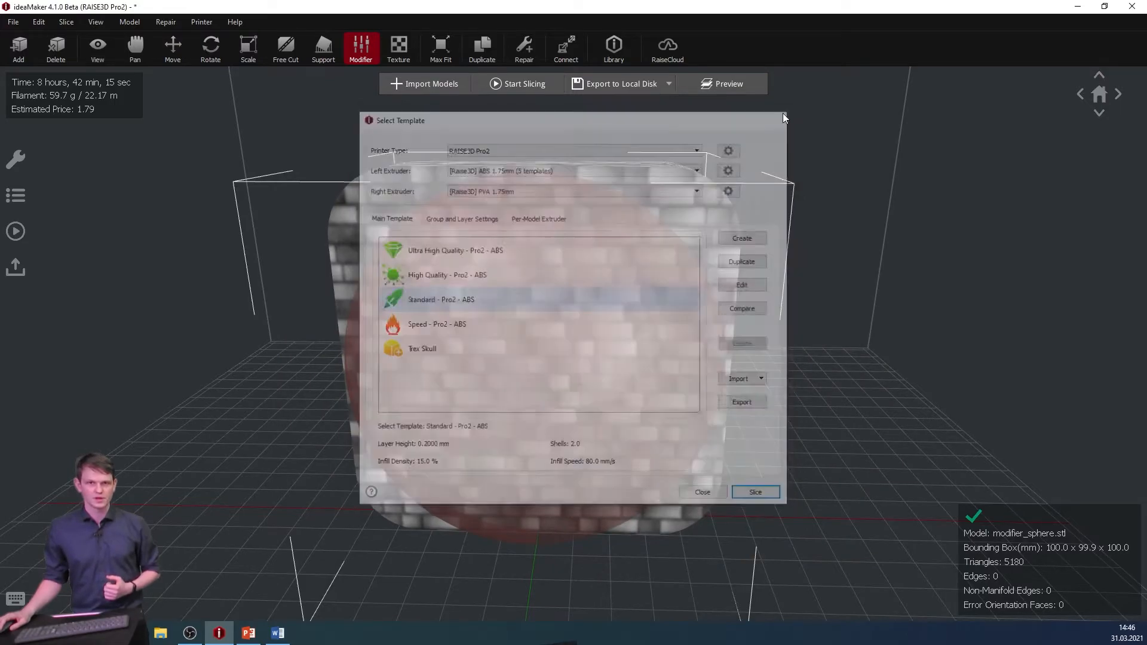
- Start a new project and discard the changes to the current one
click(12, 21)
click(37, 39)
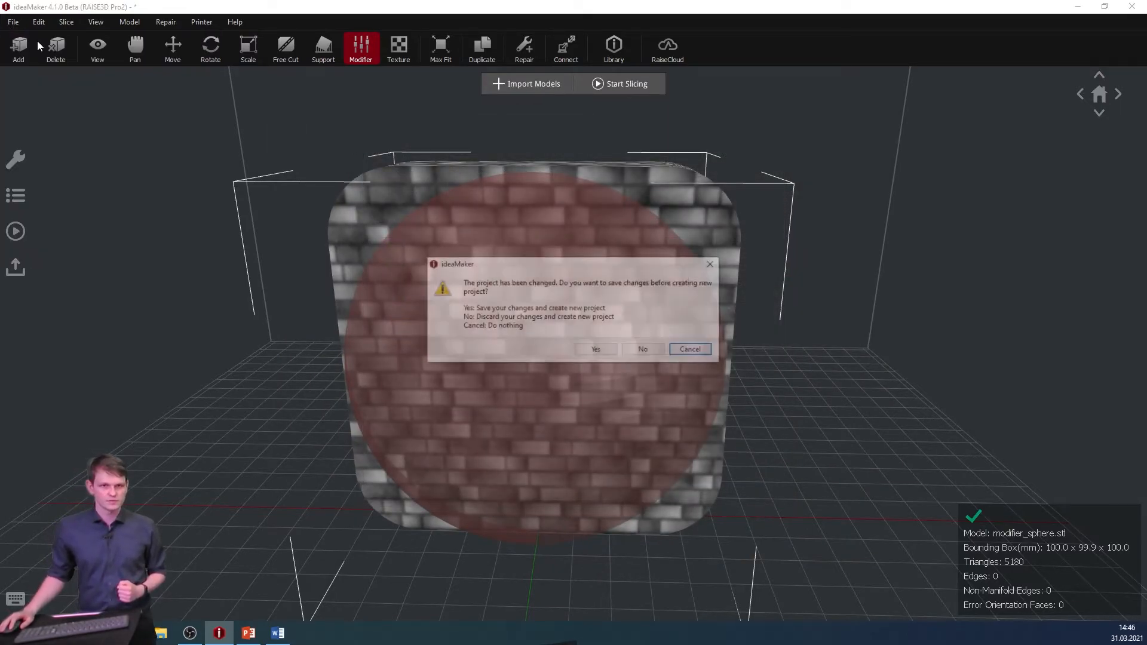
click(645, 351)
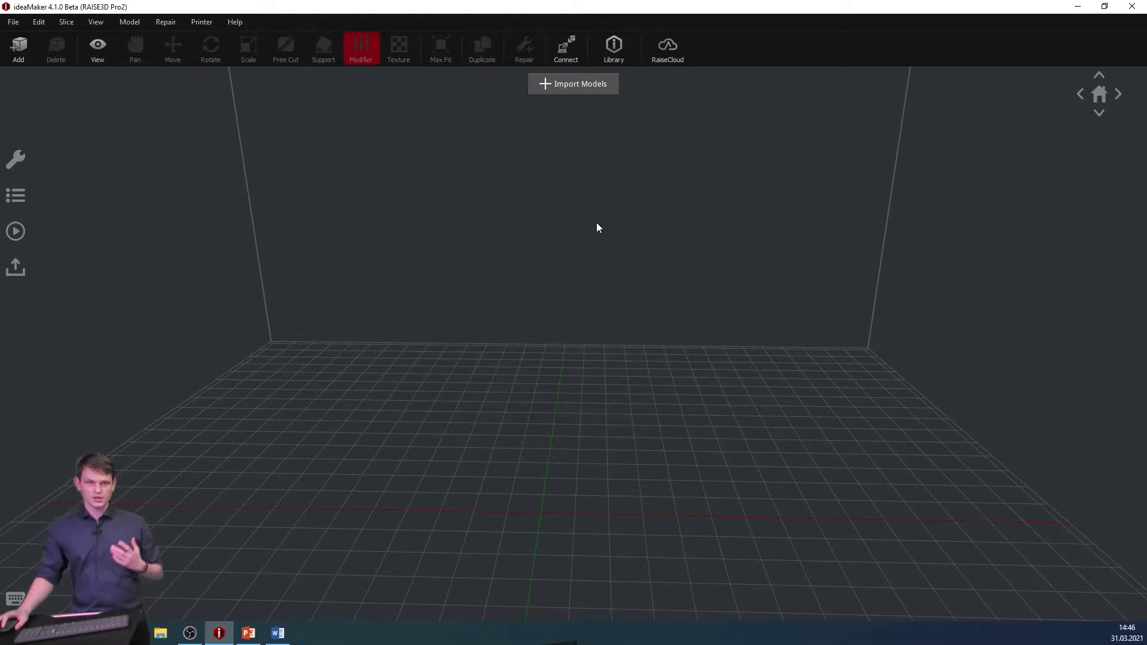
- Import the image raise3d-logo.png as a 100 × 100 mm relief model with a 3.00 mm maximum and 0.80 mm minimum height
click(575, 91)
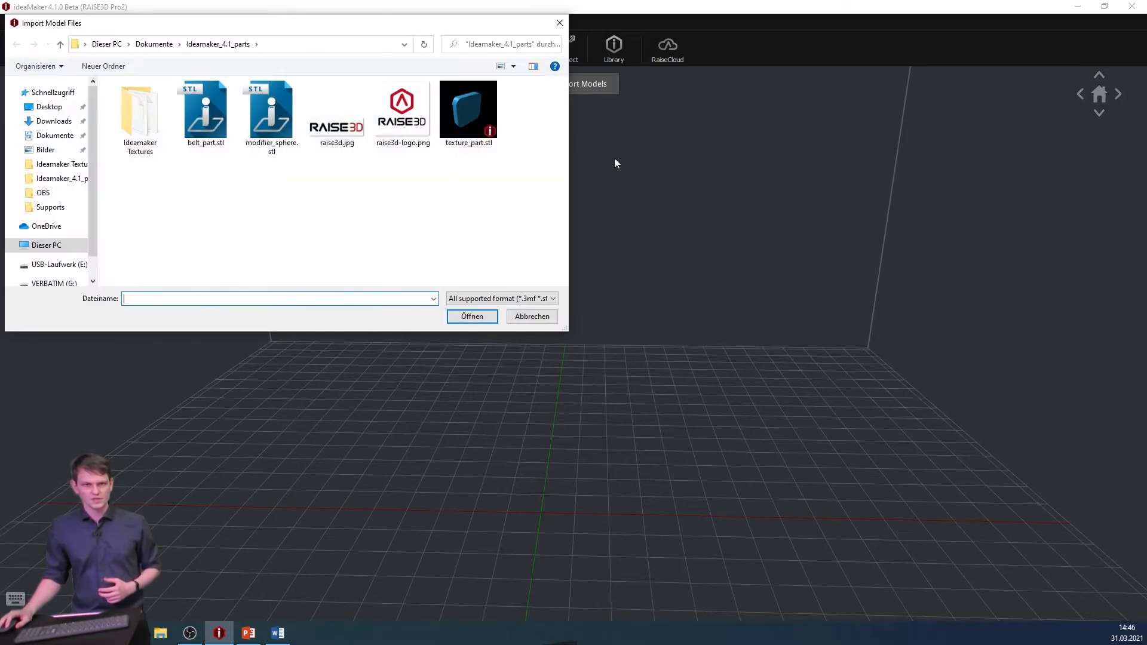
click(407, 107)
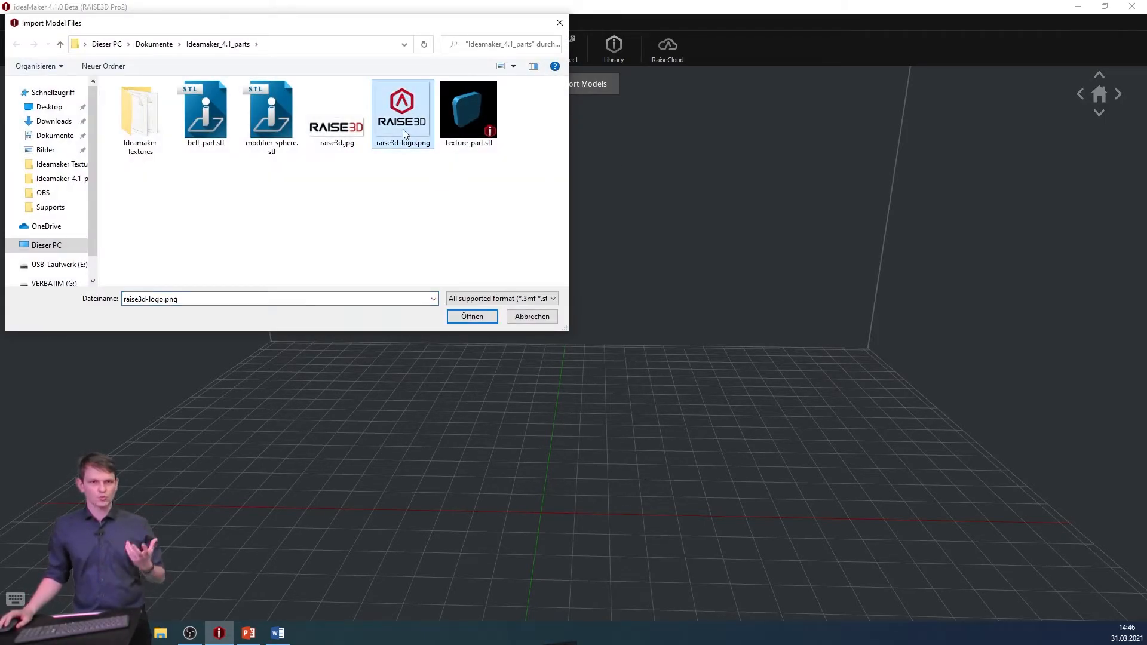
click(475, 299)
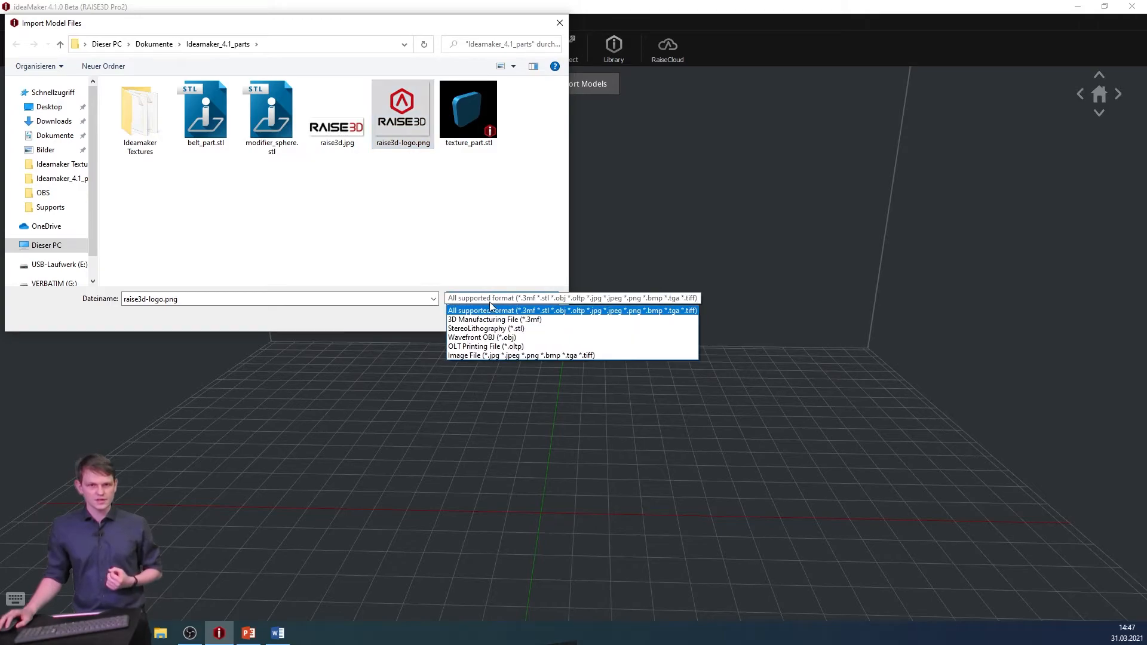
click(524, 357)
click(465, 312)
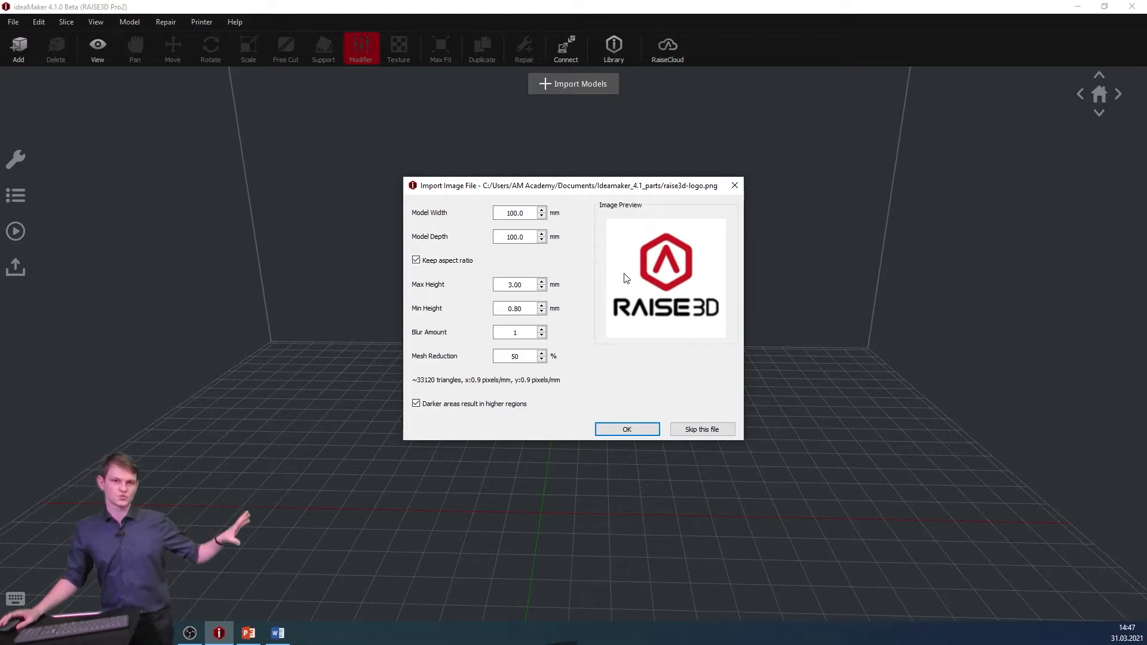
click(620, 429)
drag(557, 475, 713, 519)
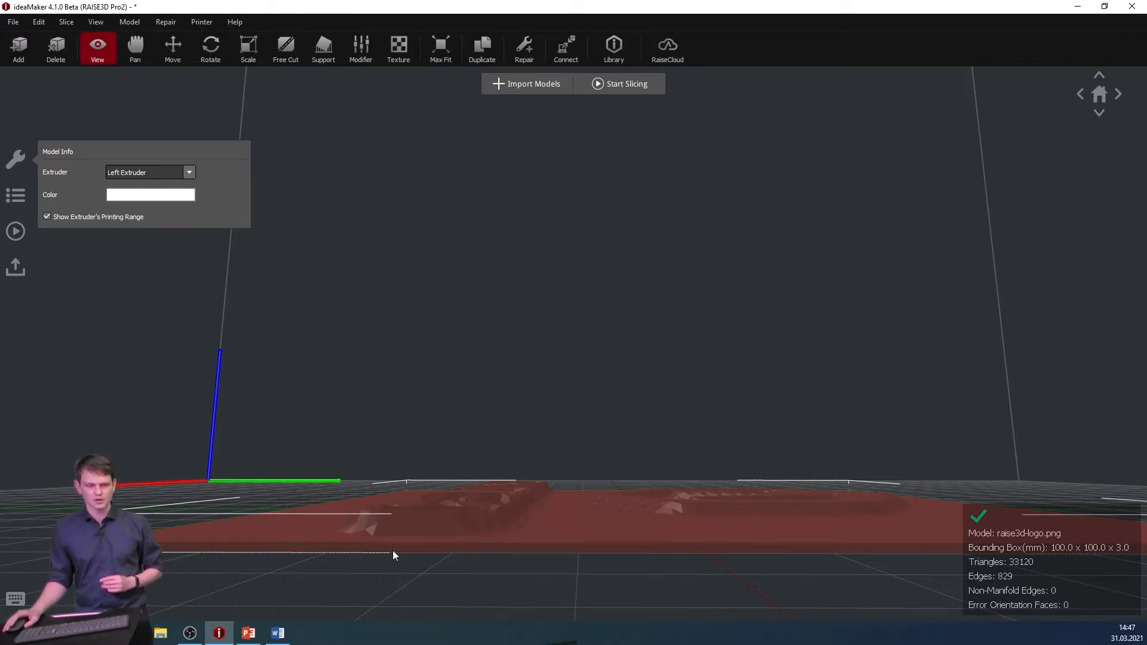
drag(311, 480, 541, 488)
scroll(648, 456, down, 5)
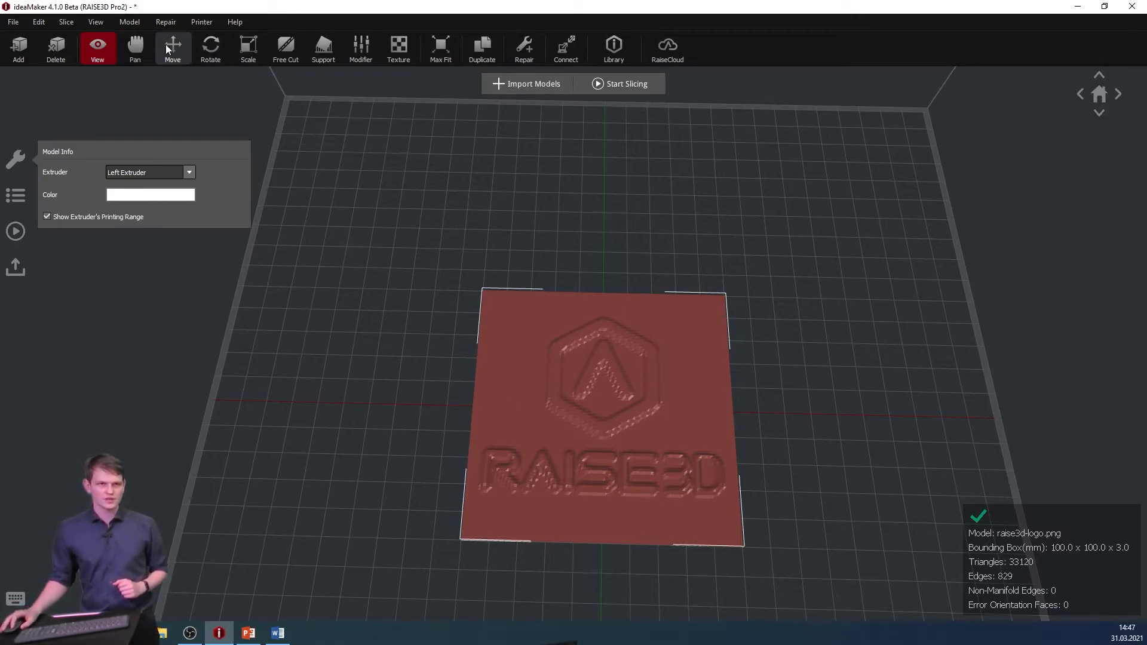
- Open the custom infill patterns and delete the existing logo pattern
click(67, 22)
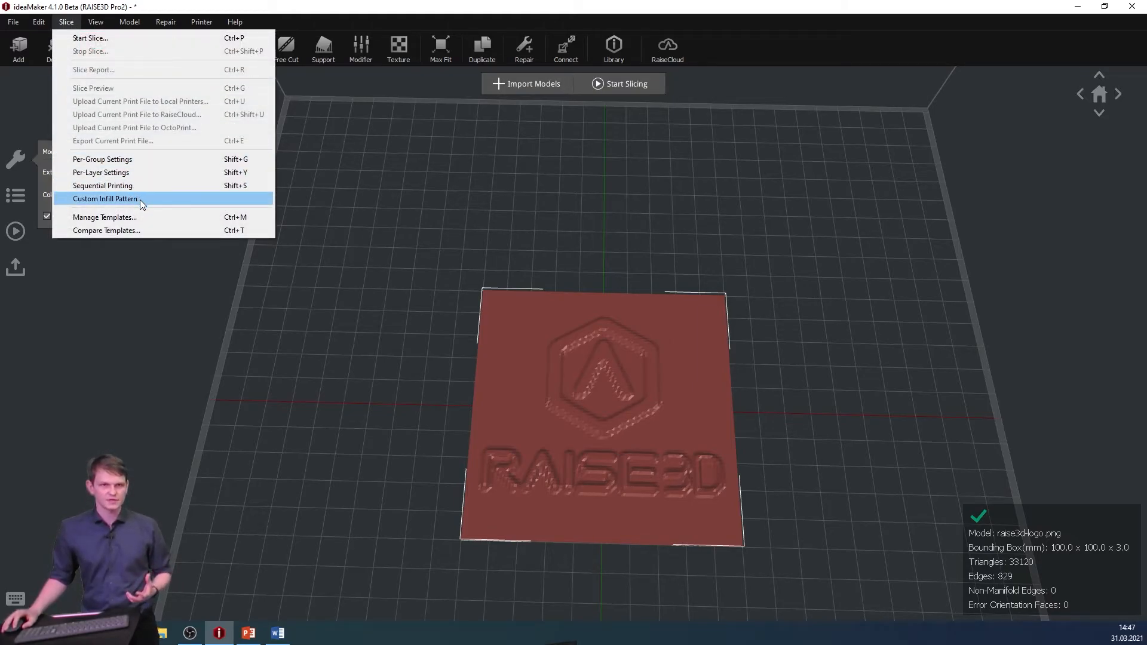
click(140, 200)
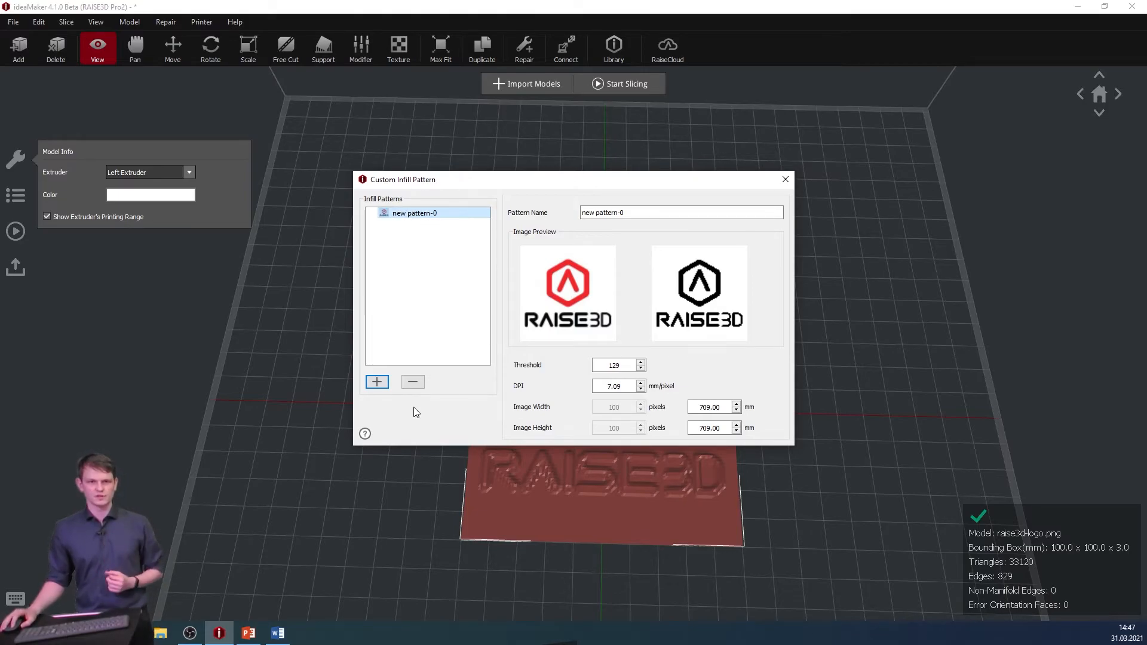
click(413, 382)
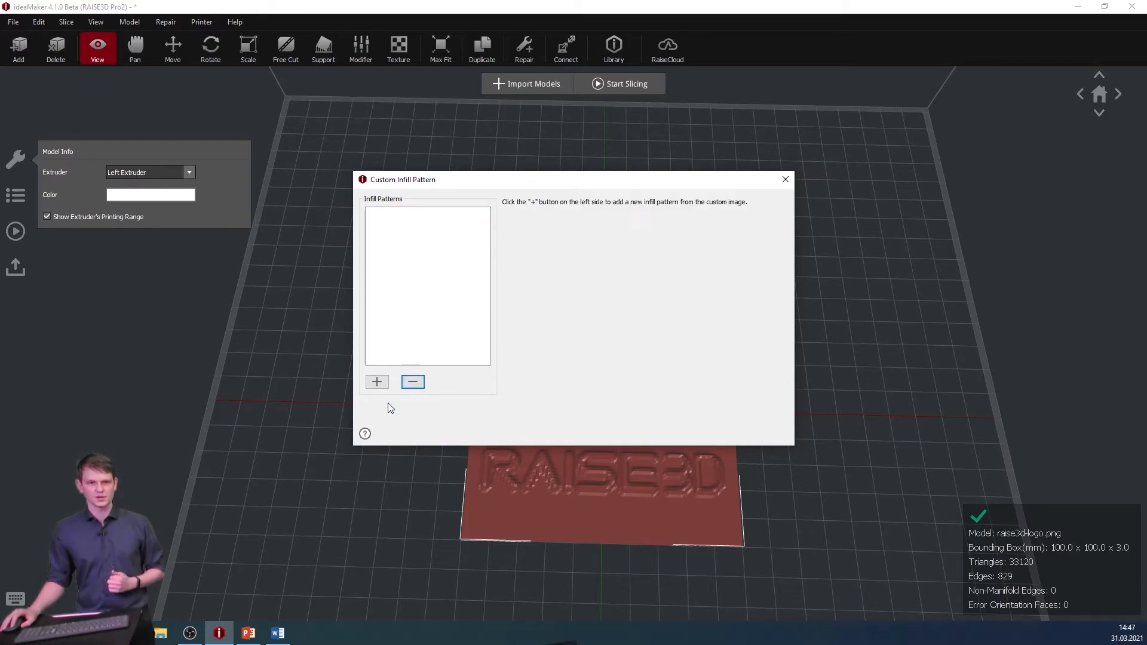
- Add the image raise3d.jpg as a new custom infill pattern, raise its threshold to 136 and close the pattern settings
click(377, 382)
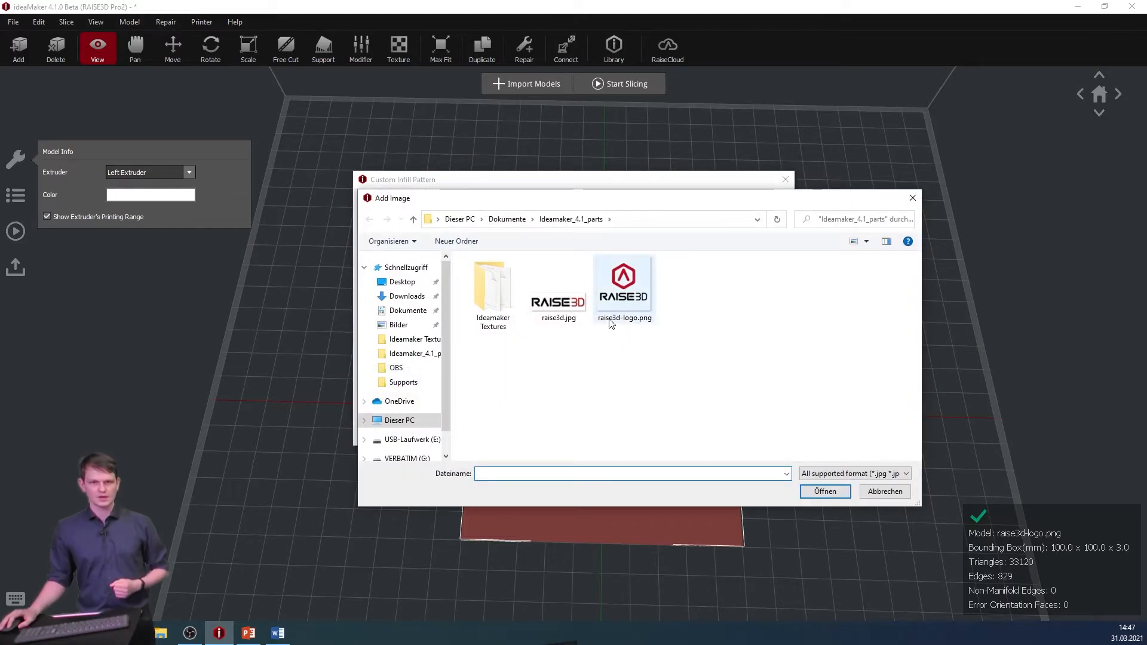
click(562, 302)
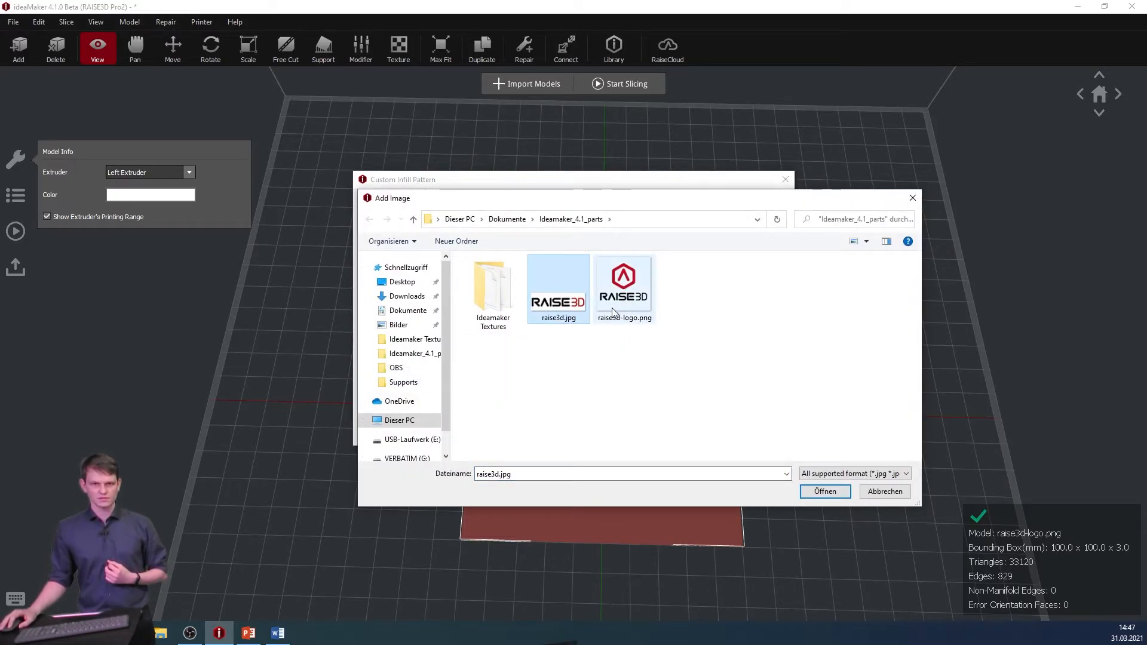
click(825, 492)
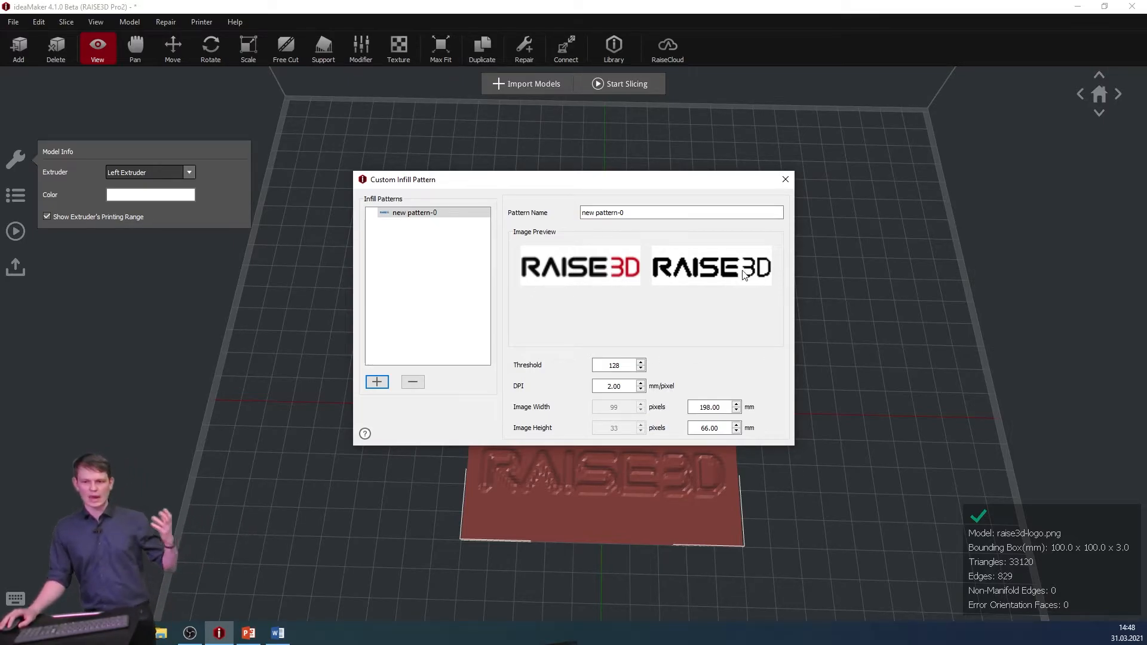
click(640, 361)
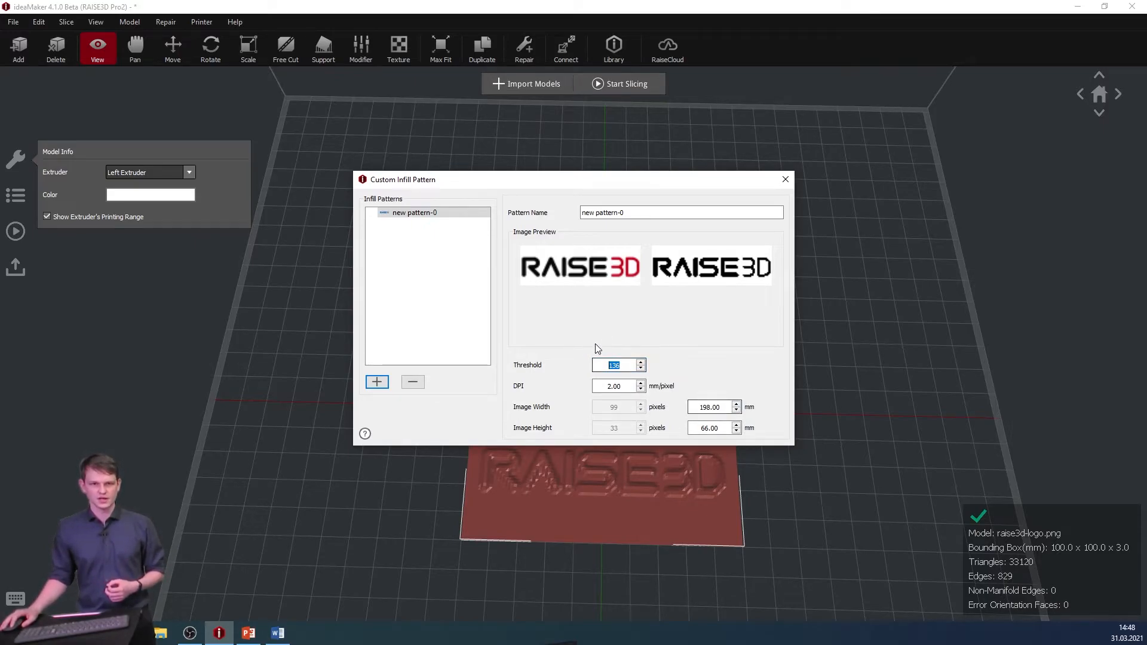
key(Escape)
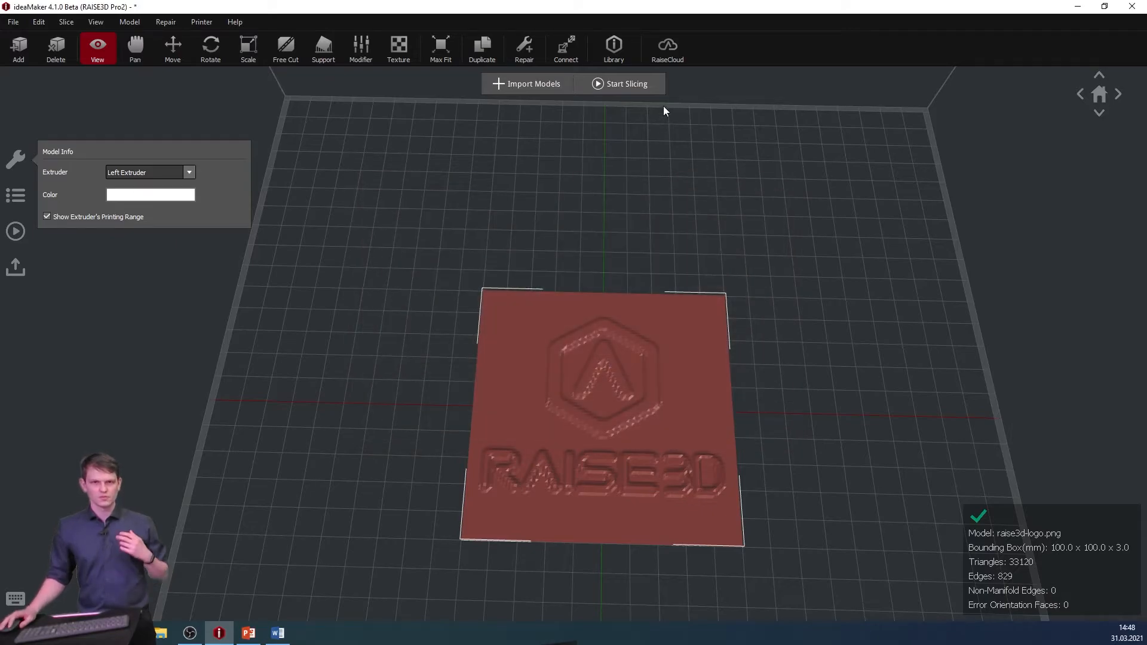
- Reset the infill pattern type of the Standard - Pro2 - ABS template, select new pattern-0, save, and close template selection without slicing
click(649, 81)
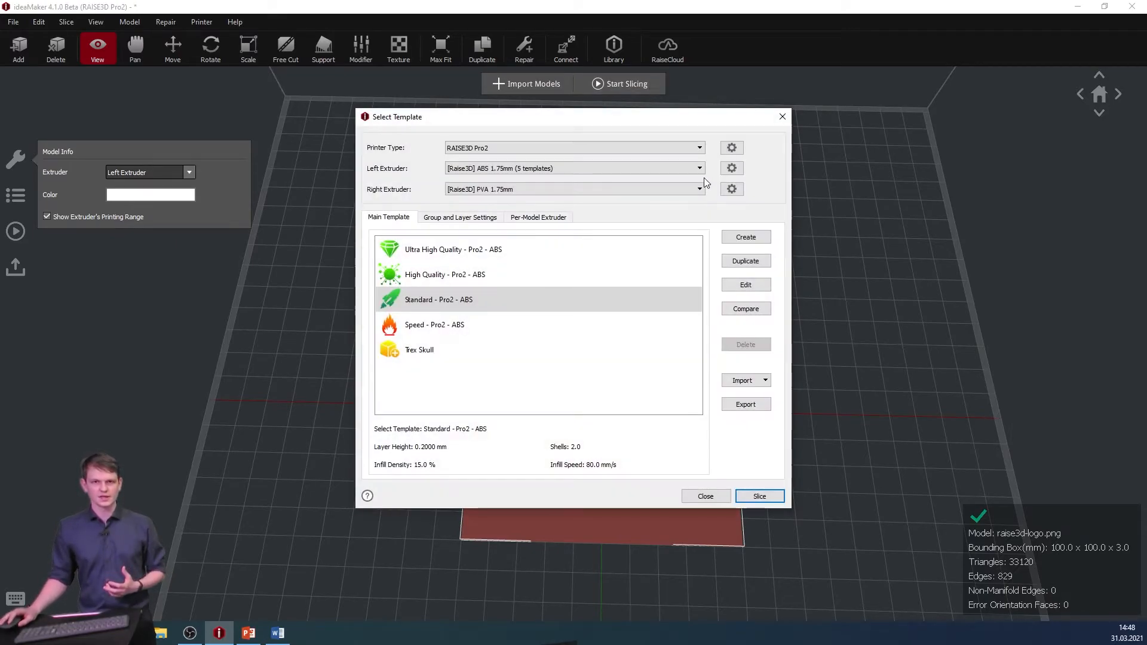
double_click(535, 296)
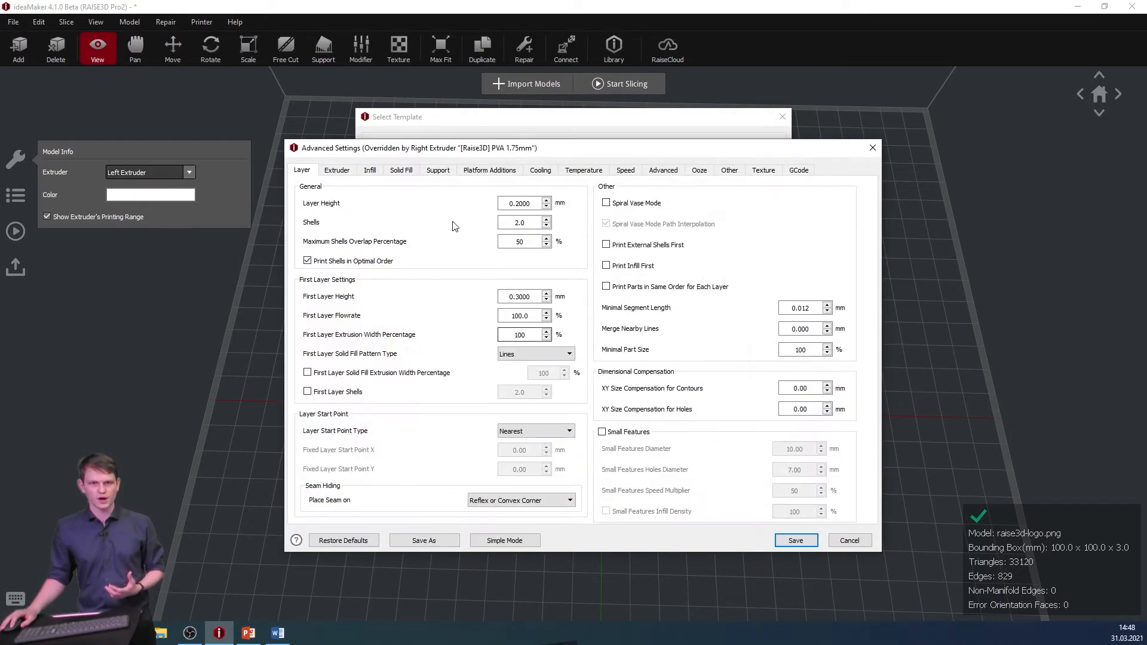
click(370, 171)
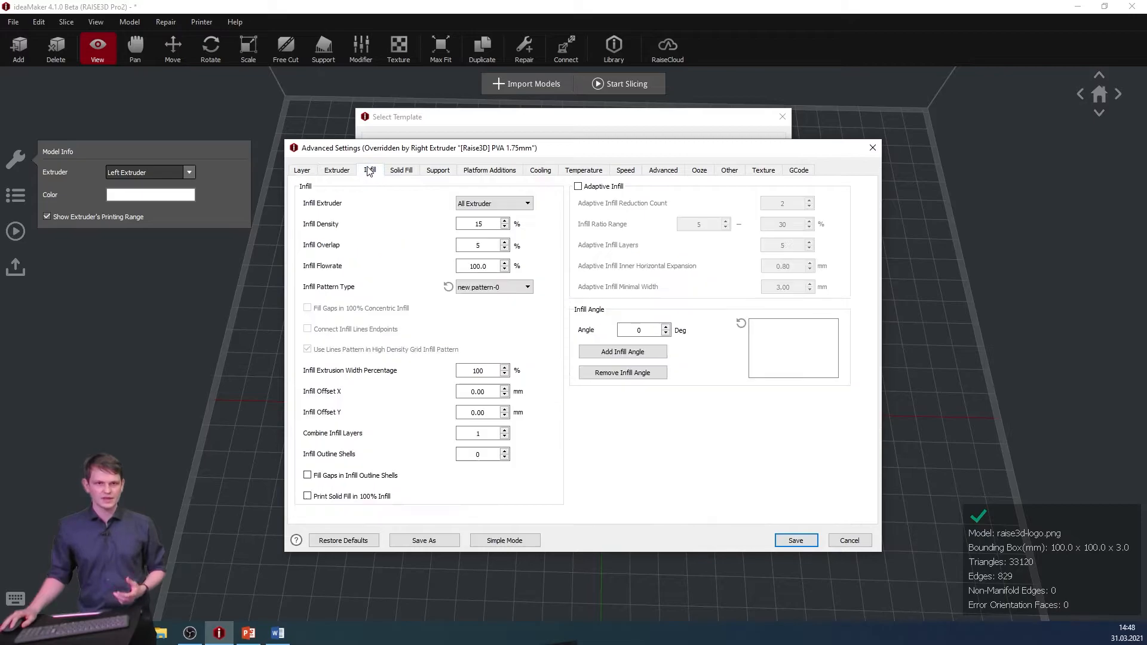
click(448, 287)
click(487, 287)
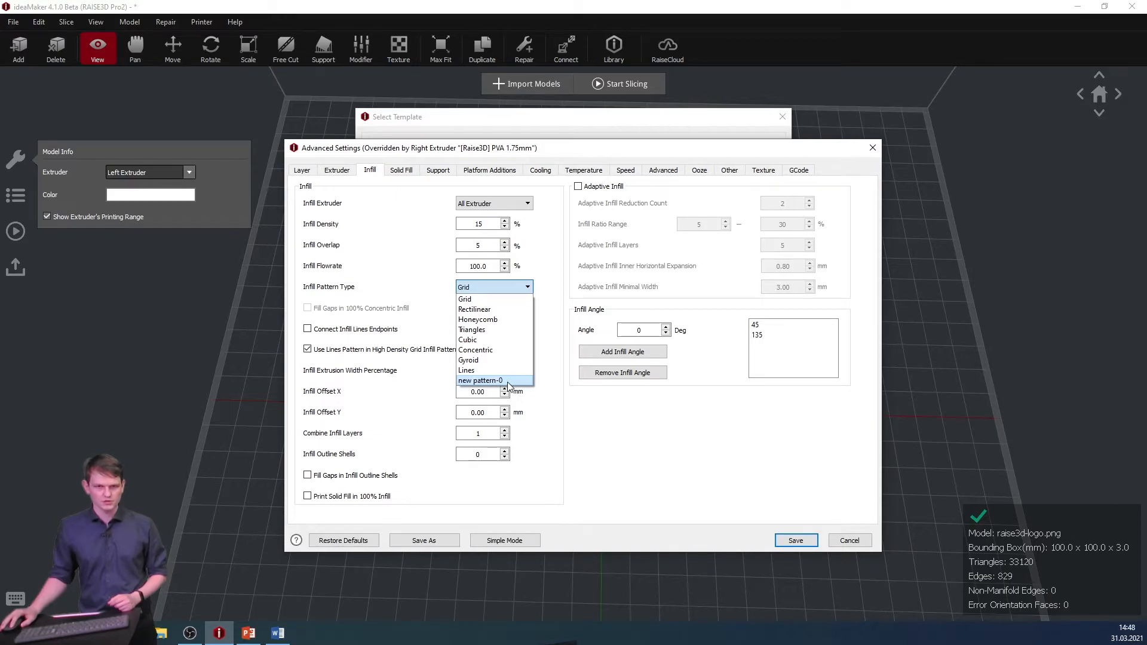
click(507, 381)
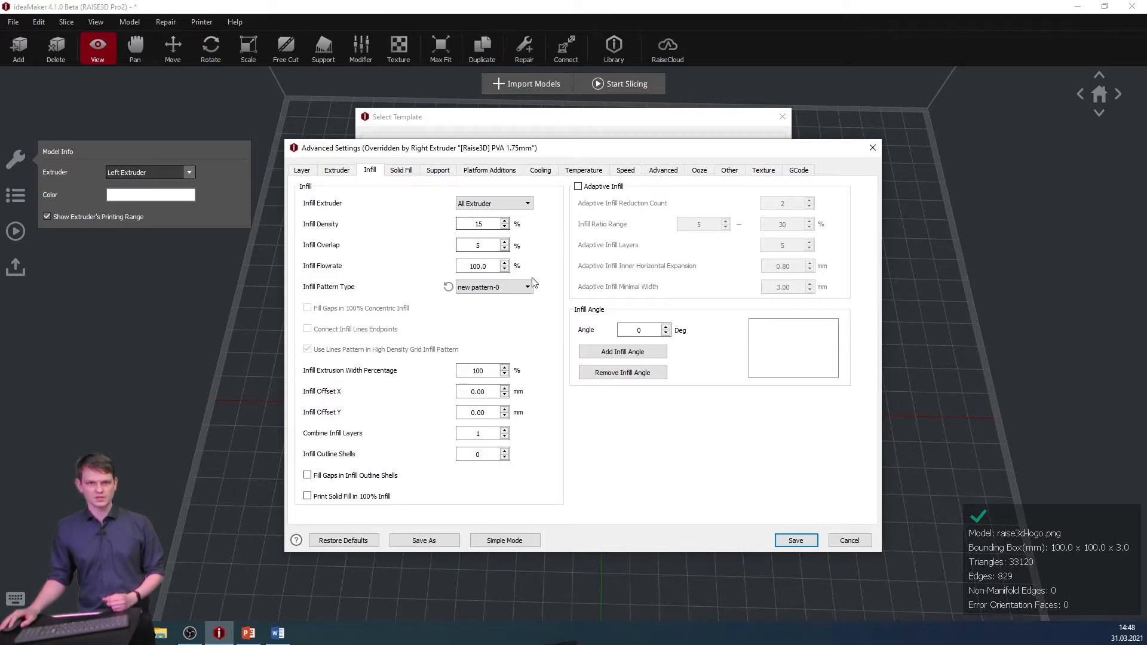
click(811, 544)
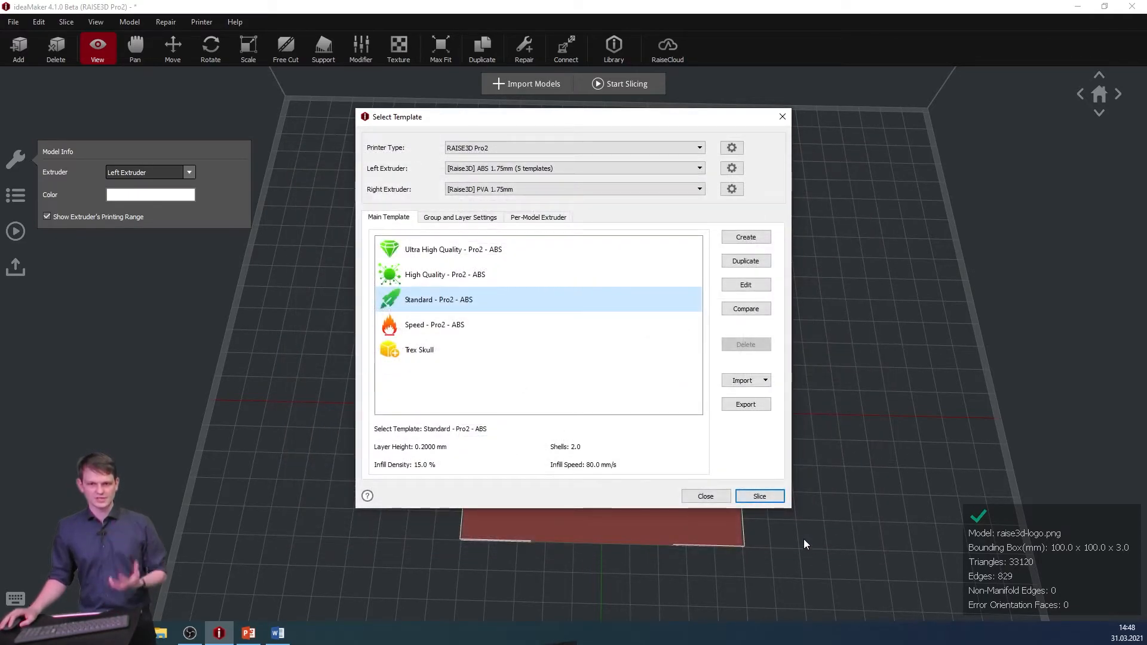
click(706, 497)
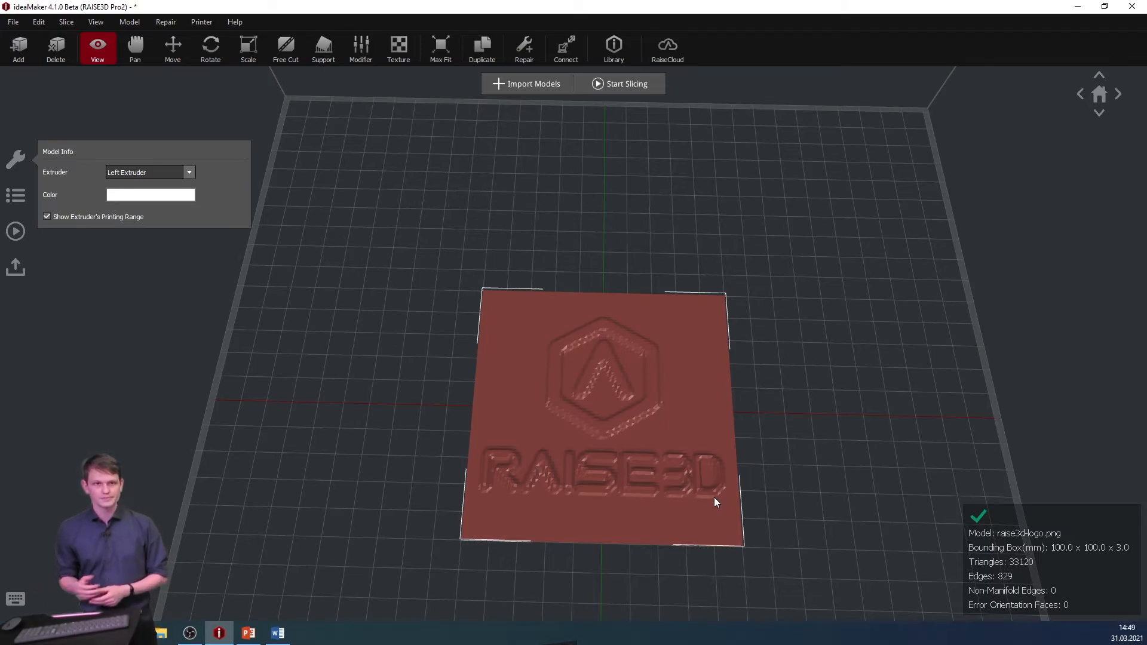
- Start a new project, discarding the changes to the relief model project
click(14, 22)
click(29, 39)
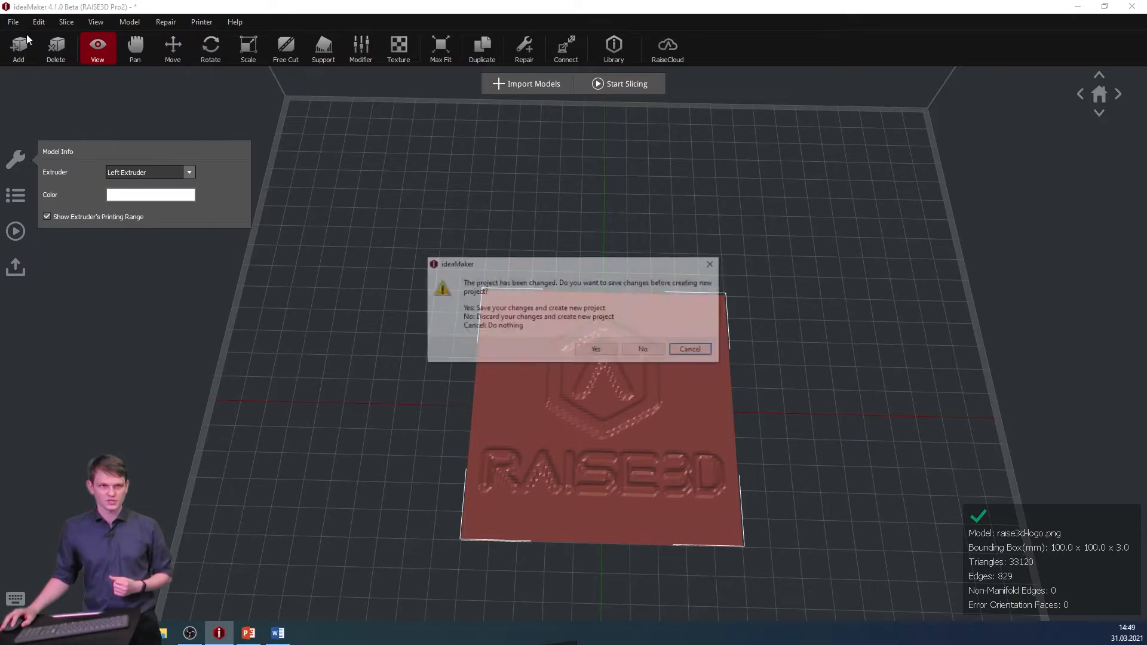
click(644, 350)
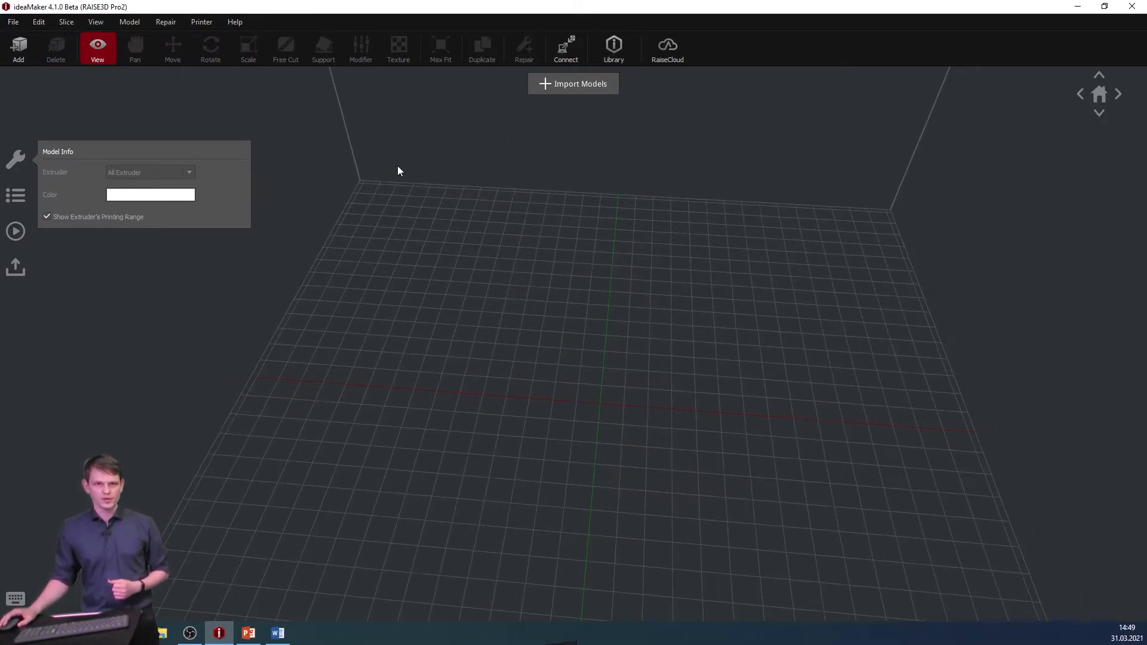
- Set the current printer type to Belt Printer
click(201, 23)
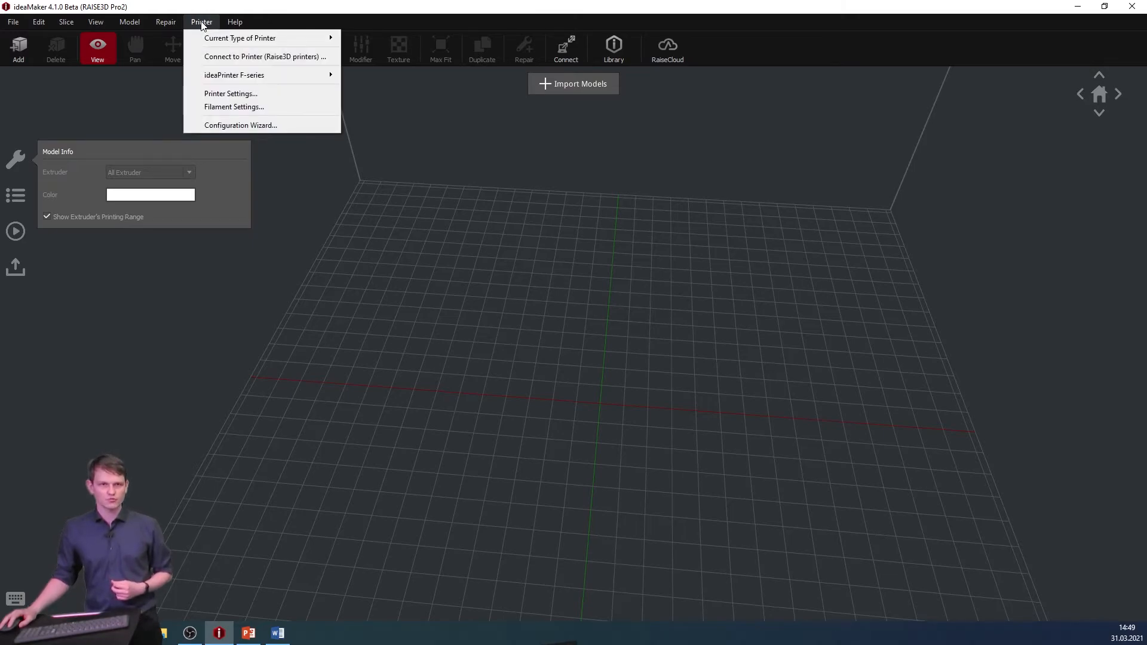
mouse_move(257, 38)
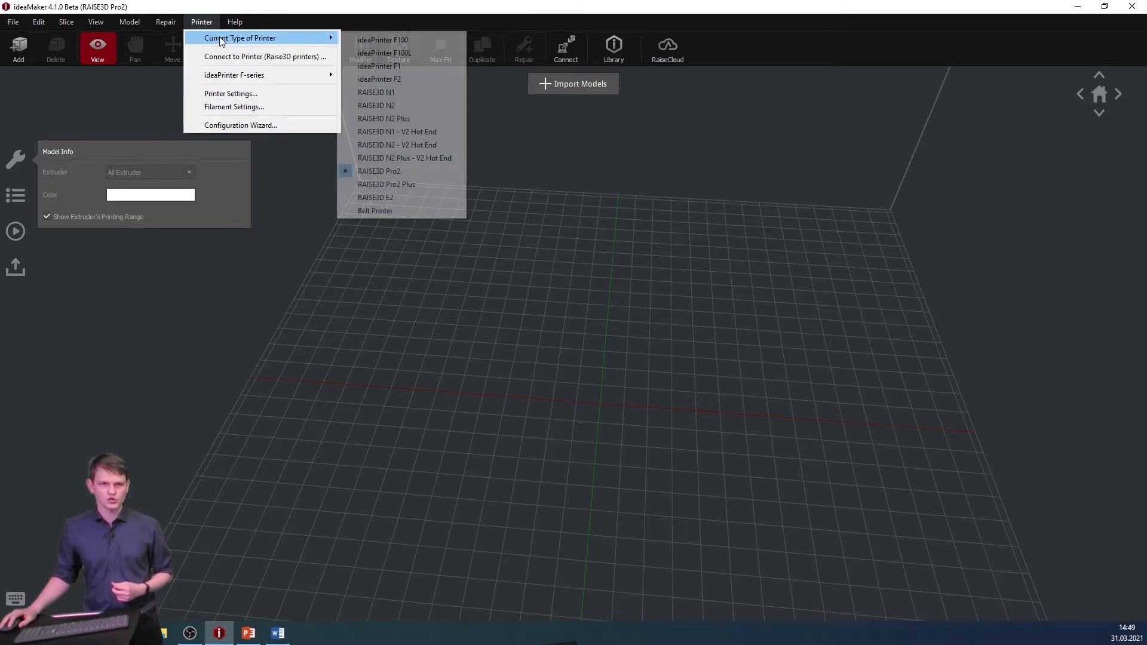
click(425, 213)
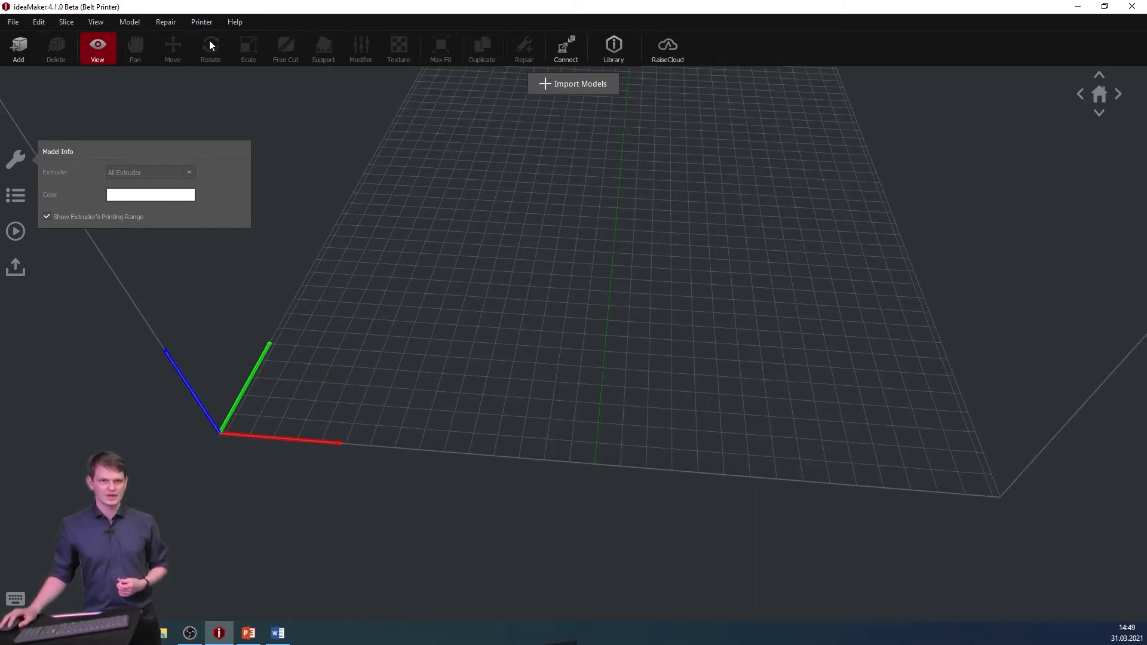
- Review the general and advanced printer settings of the Belt Printer, including its build size and belt angle, and save them
click(202, 21)
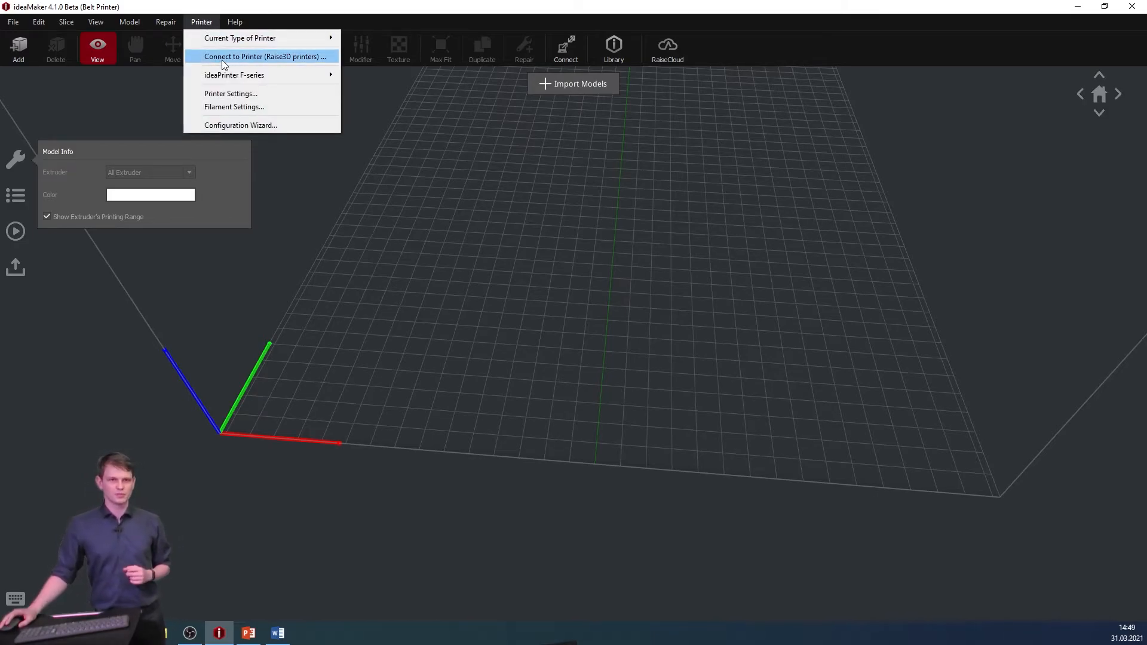
click(261, 94)
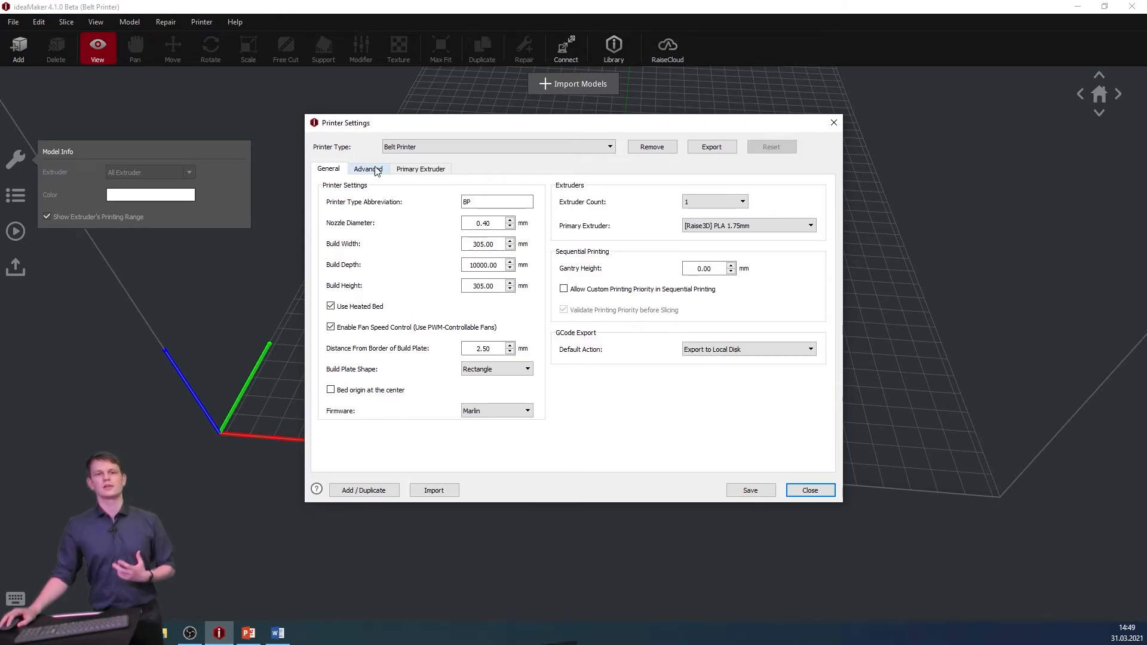
click(377, 170)
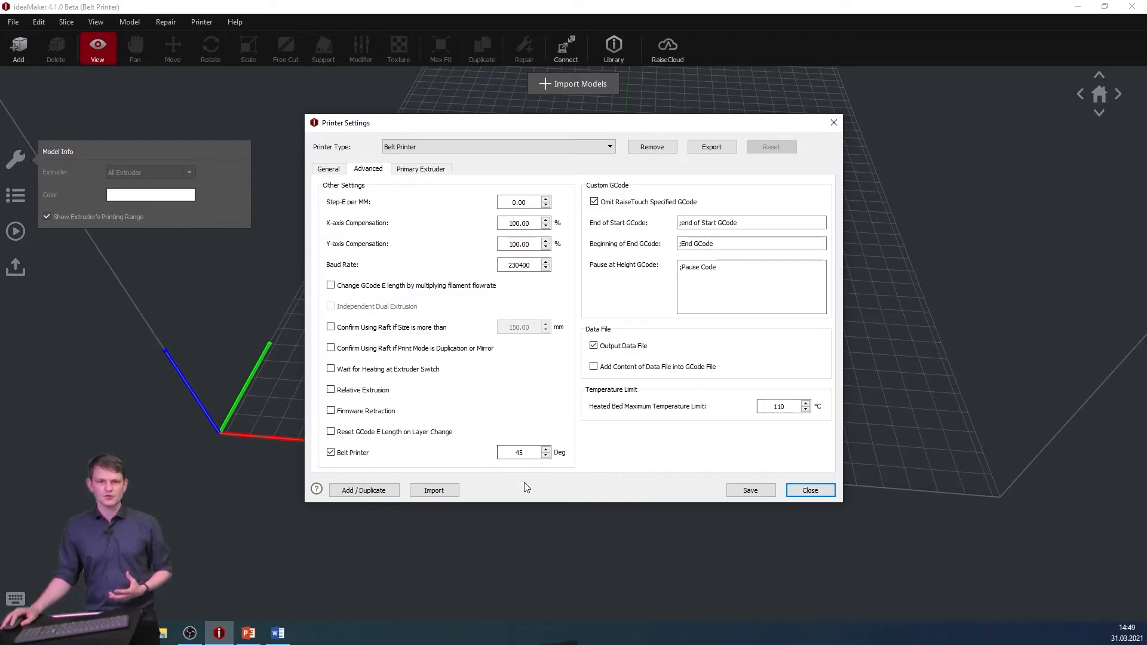
click(761, 491)
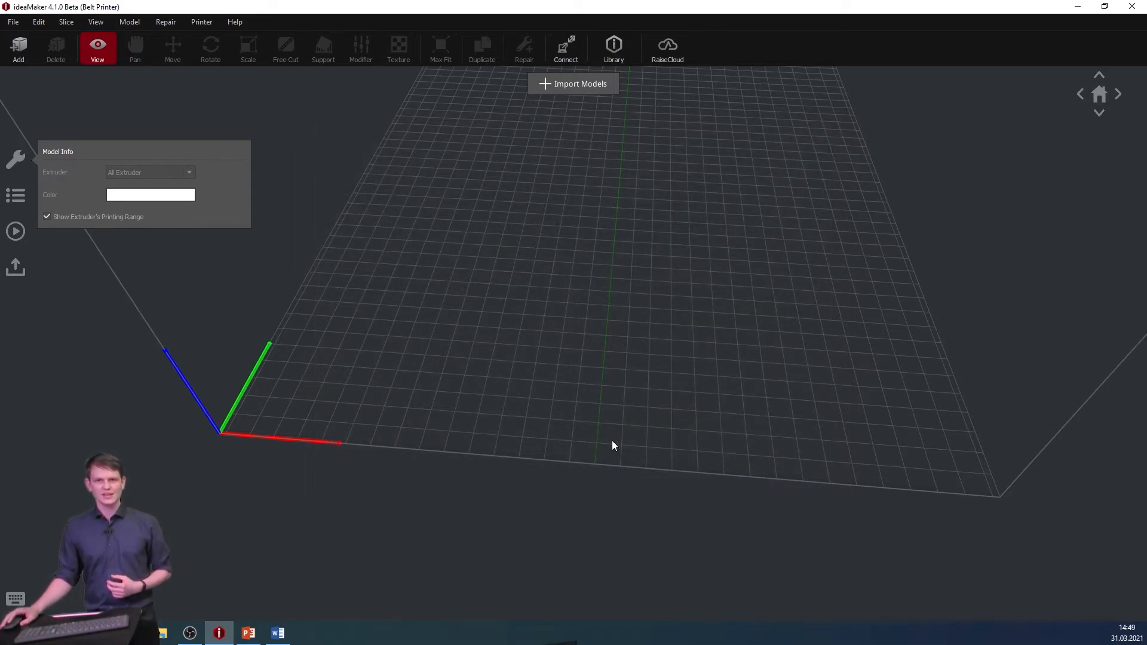
- Import the model belt_part.stl onto the belt build plate
drag(576, 413, 579, 300)
click(577, 84)
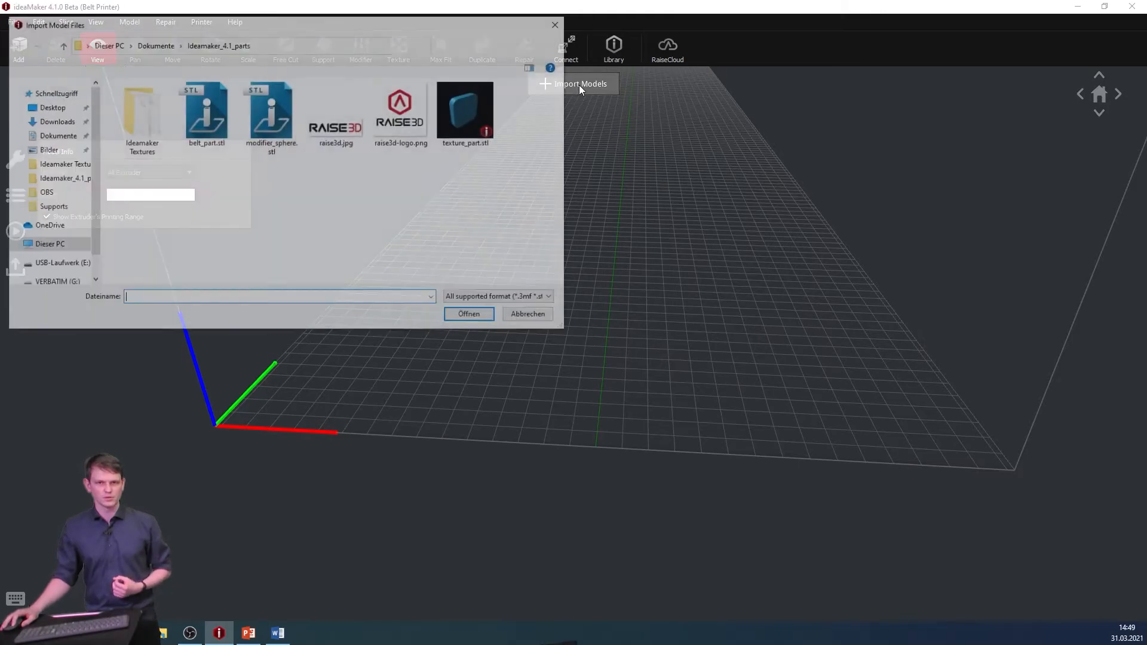
double_click(220, 113)
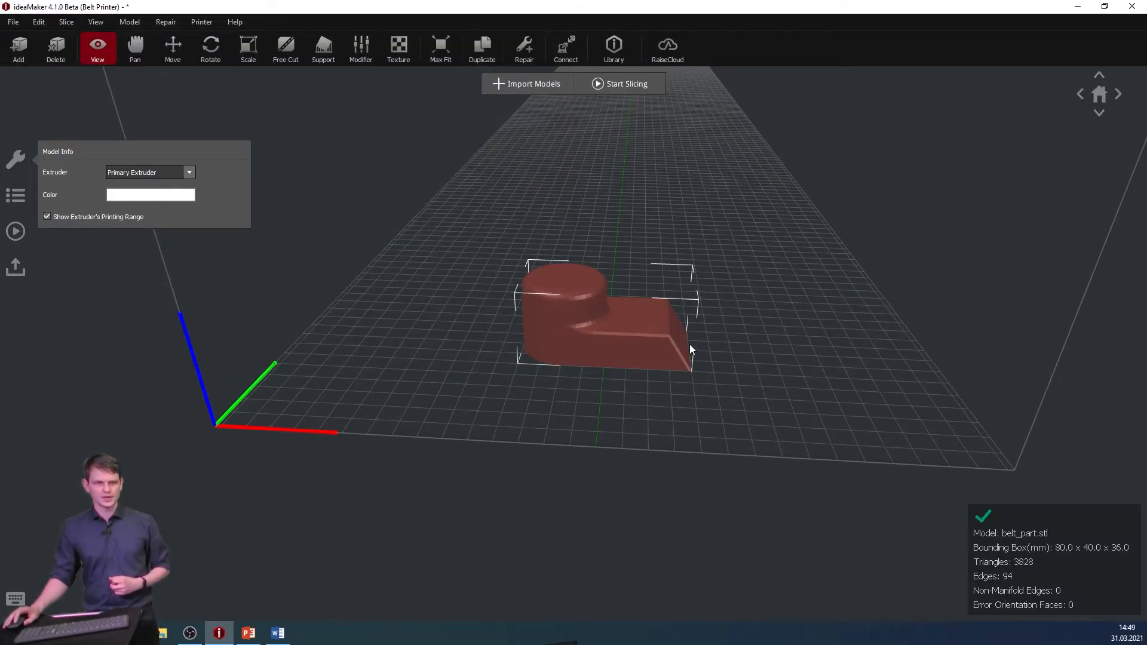
- Examine the belt offset, raft and wall parameters of the belt printing template and the list of addable settings, and close the slicing preparation
click(16, 197)
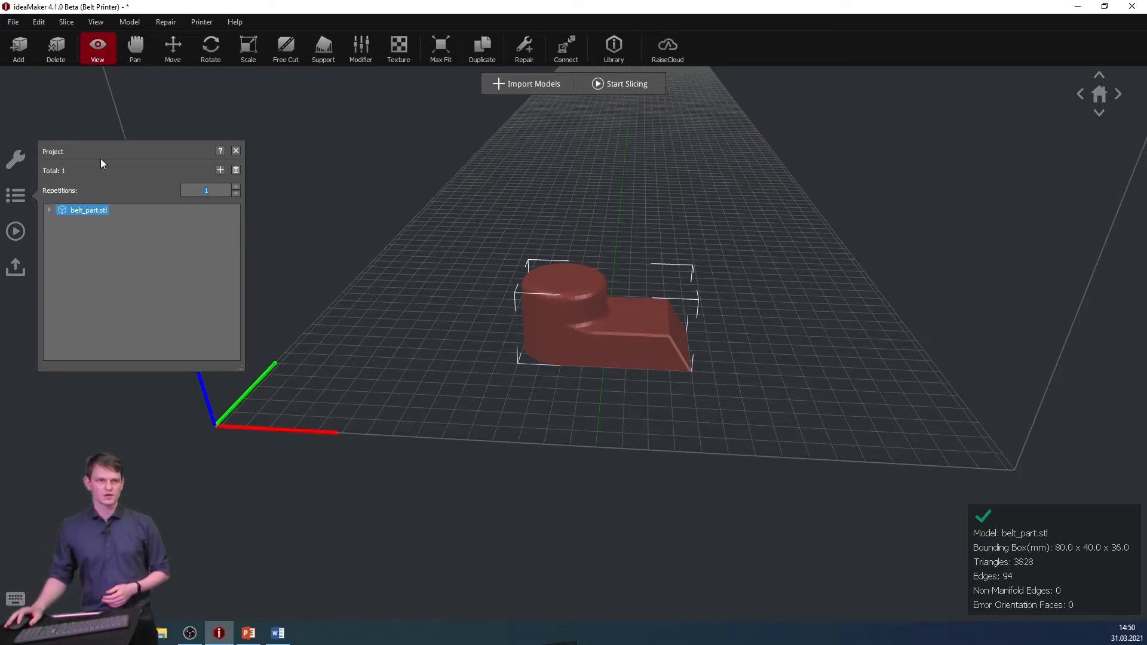
click(16, 232)
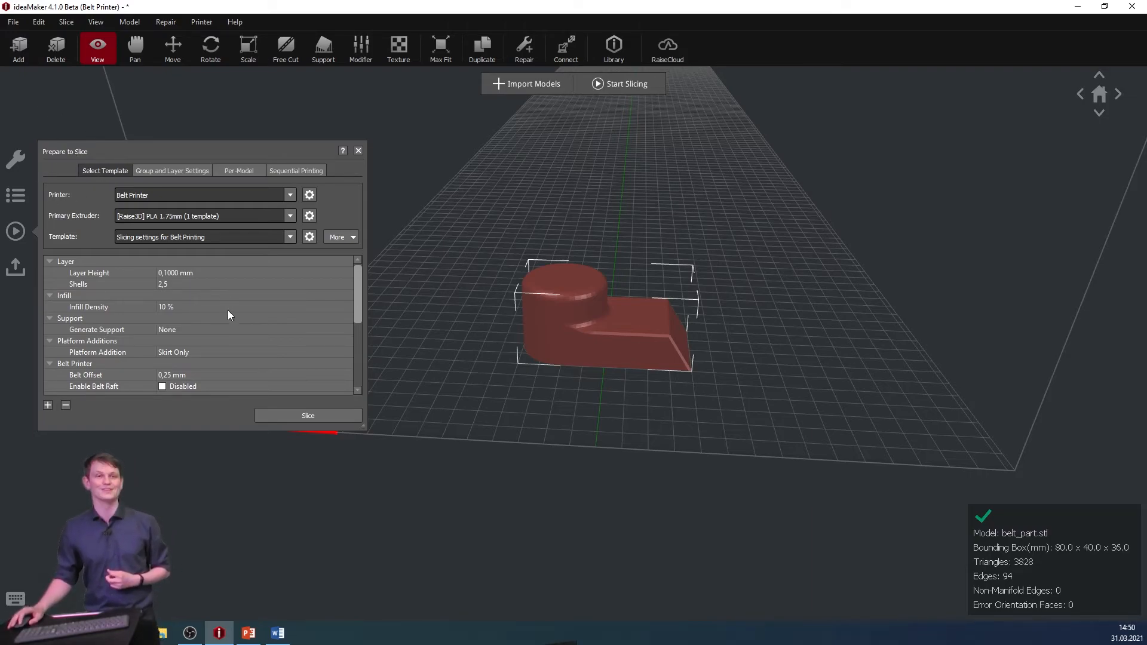
click(48, 405)
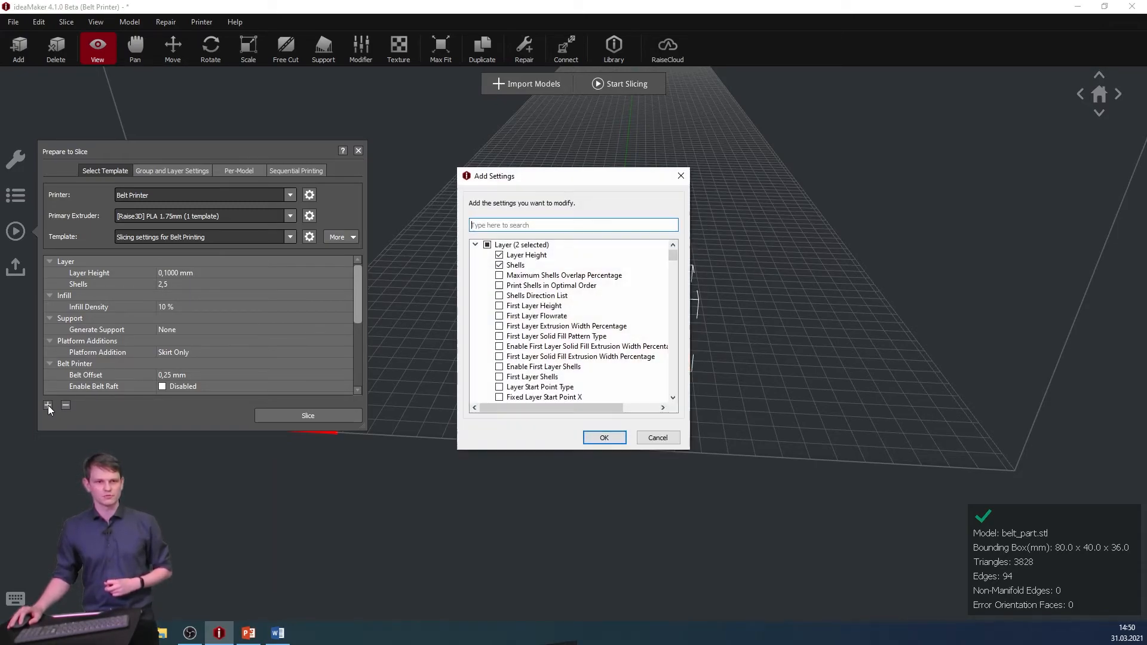
drag(673, 256, 675, 389)
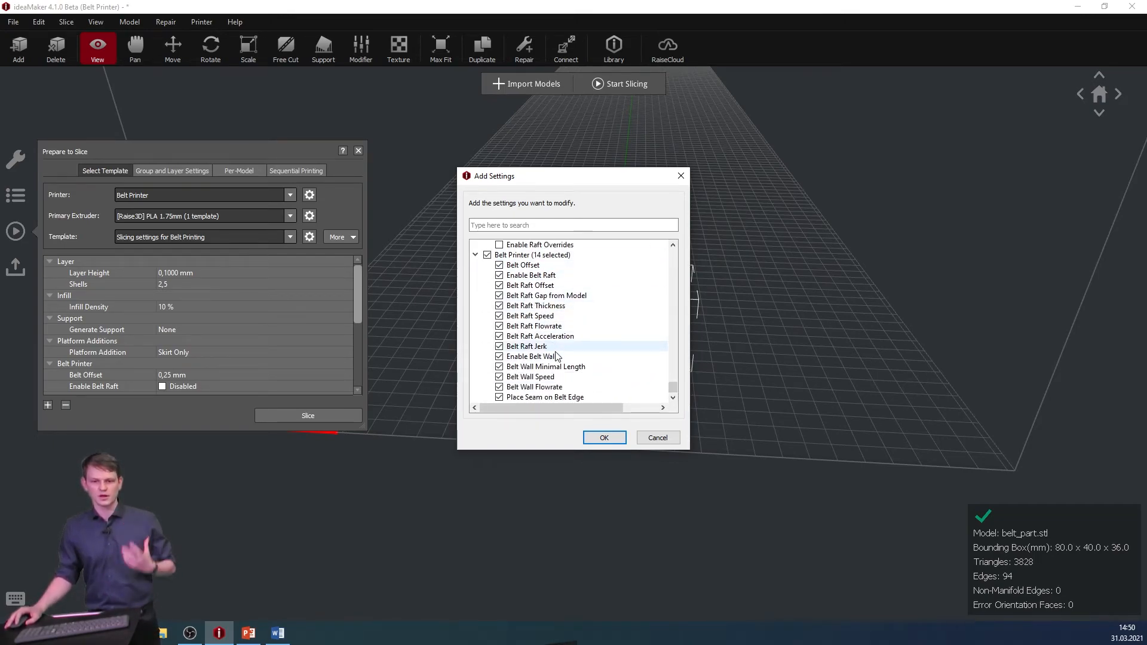
click(603, 438)
drag(362, 307, 360, 372)
scroll(276, 332, up, 1)
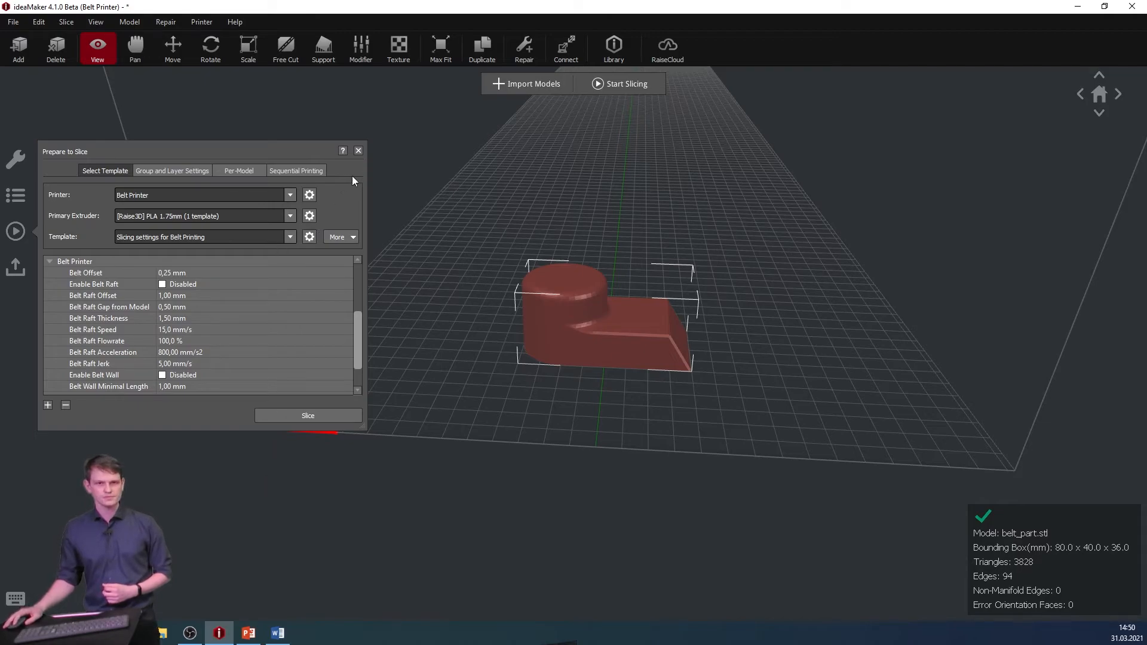
click(358, 151)
- Switch the current printer type to RAISE3D Pro2, keeping the belt part loaded
drag(550, 389, 567, 330)
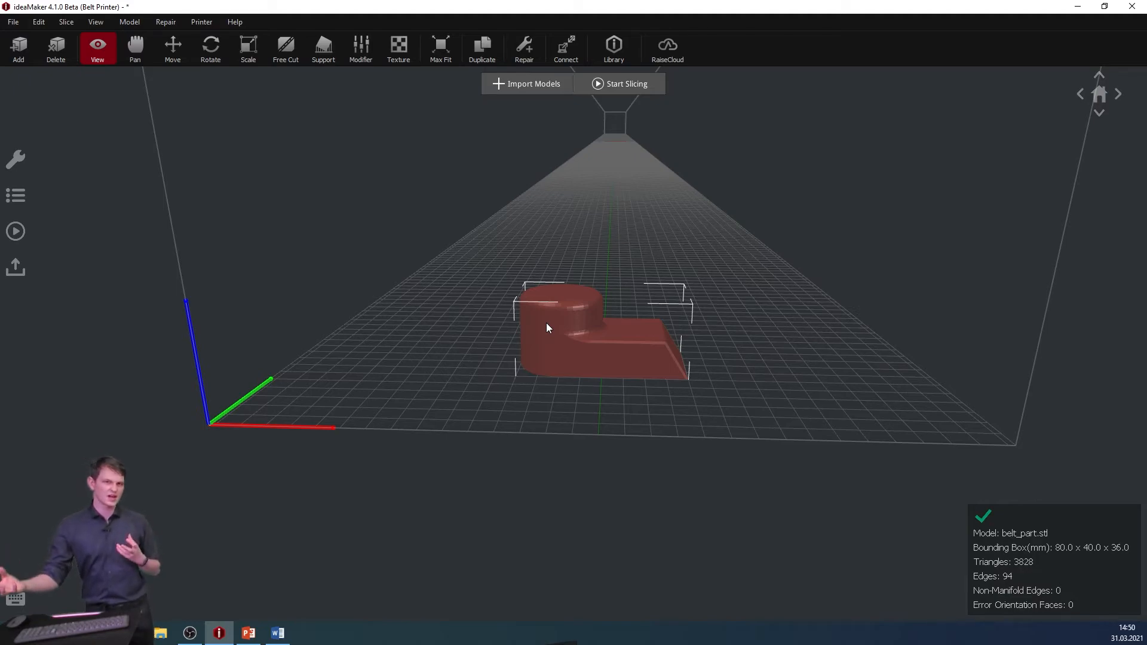
click(203, 23)
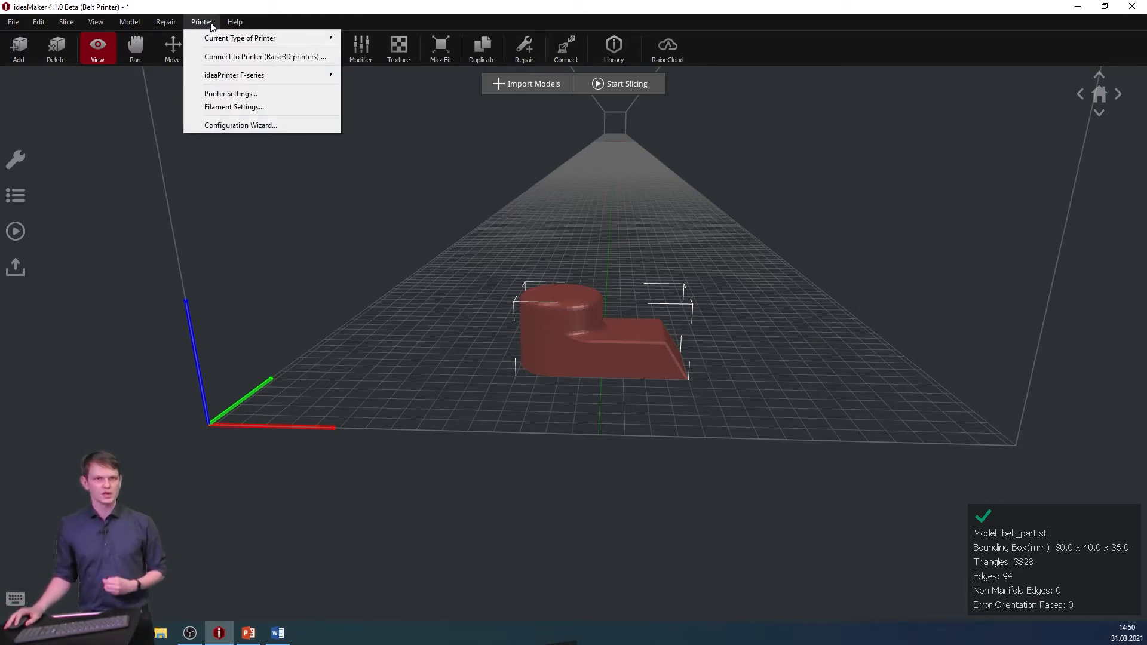
mouse_move(275, 37)
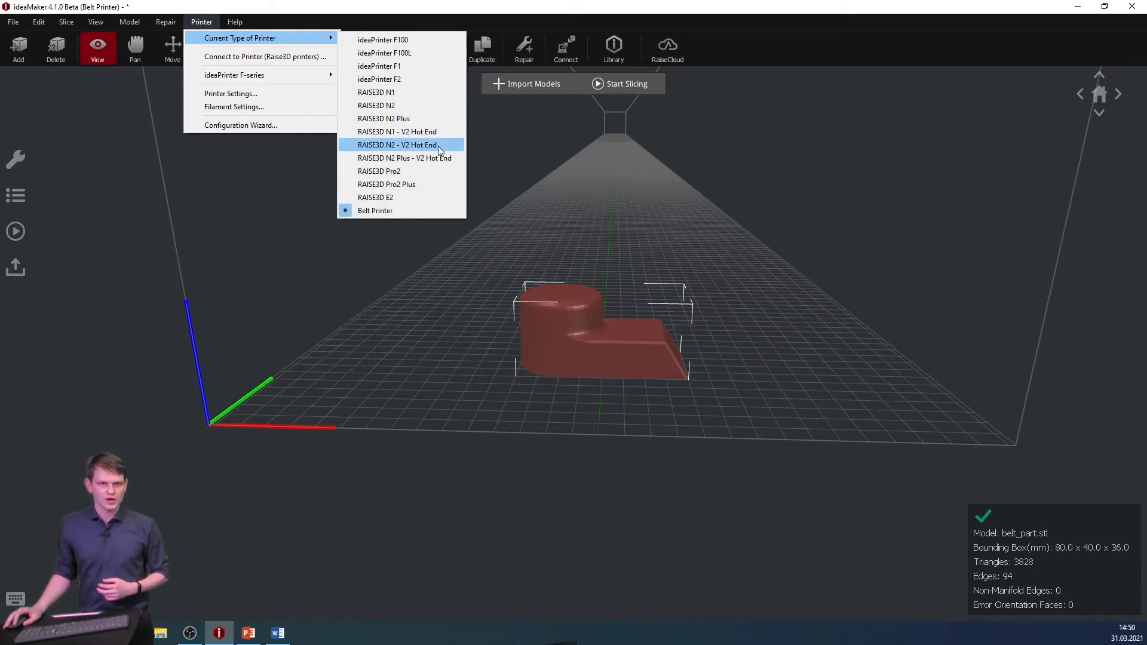
click(430, 171)
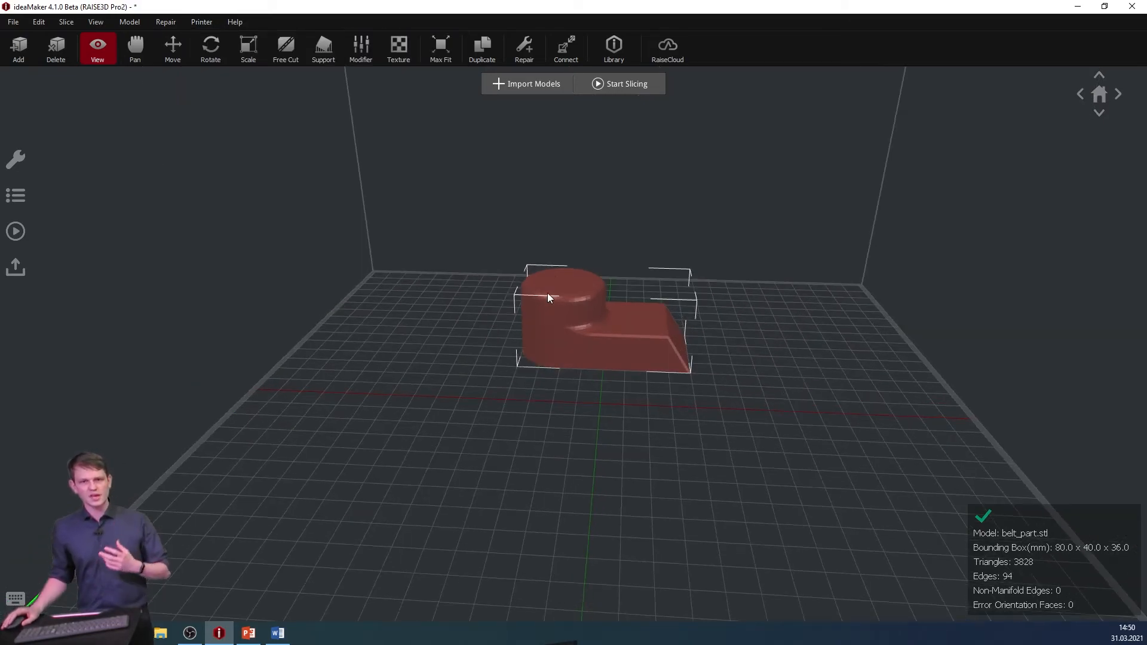
- Move the belt part toward the middle of the build plate, to about X -0.6 mm and Y -11.4 mm
drag(548, 294, 547, 392)
click(173, 48)
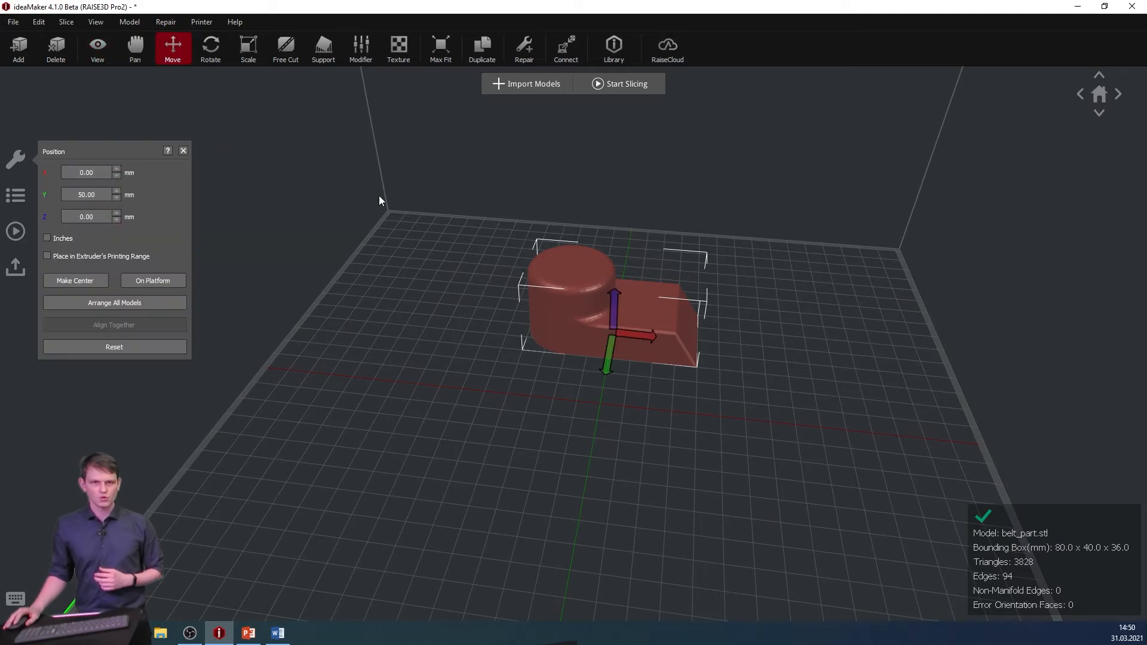
drag(611, 349, 590, 528)
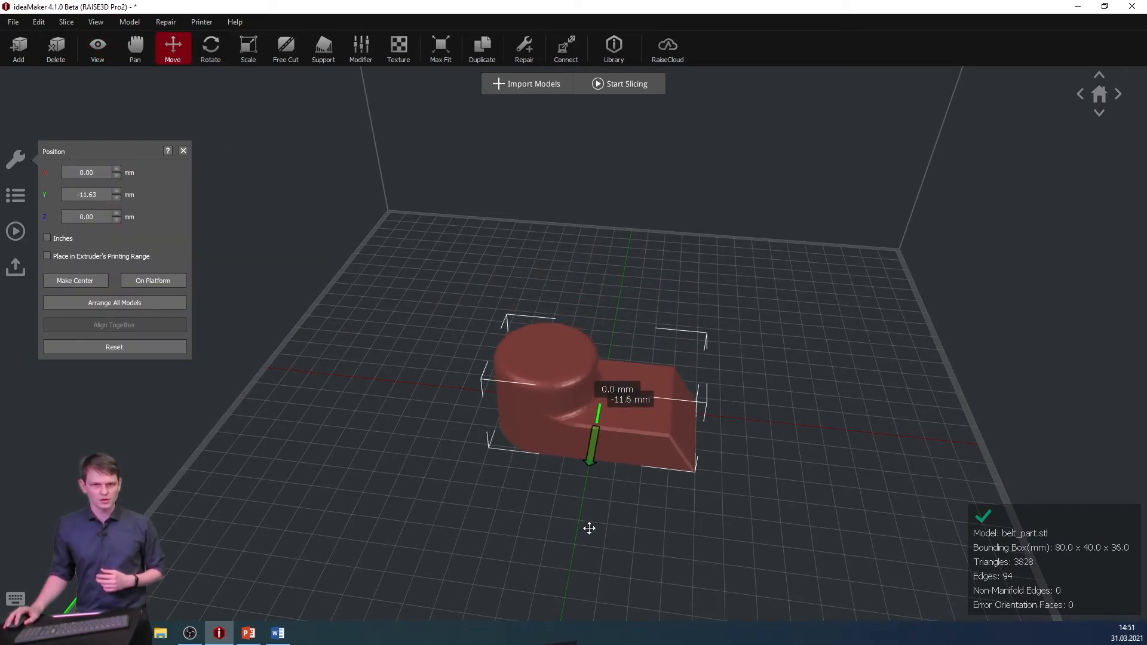
click(608, 266)
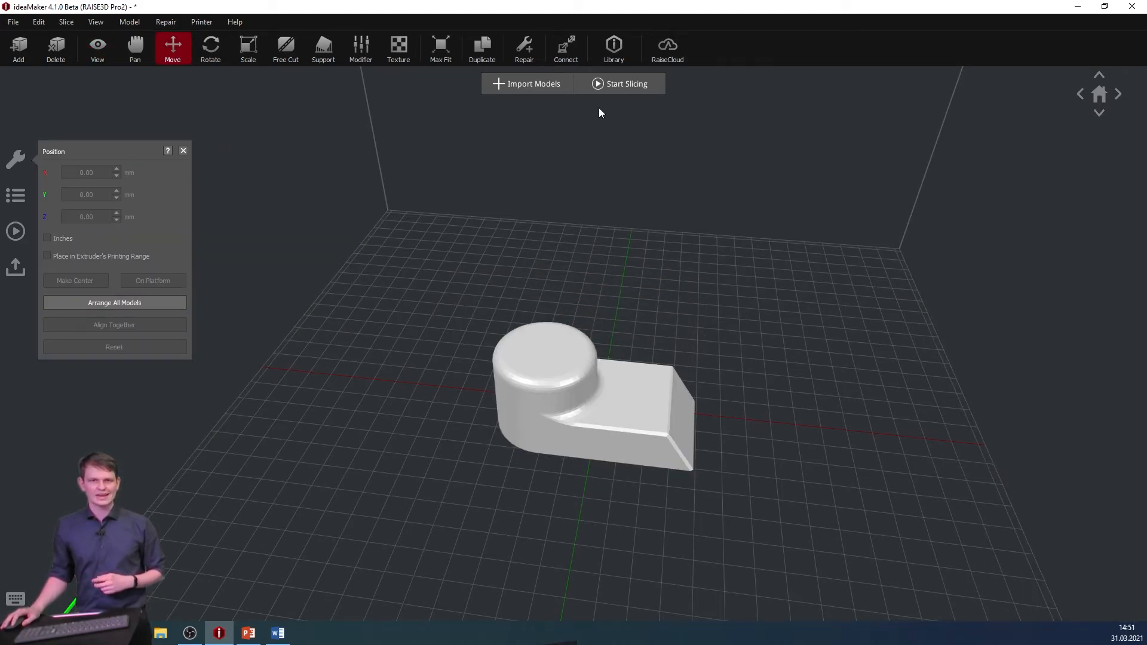
- Add the sphere modifier modifier_sphere.stl to the belt part
click(568, 383)
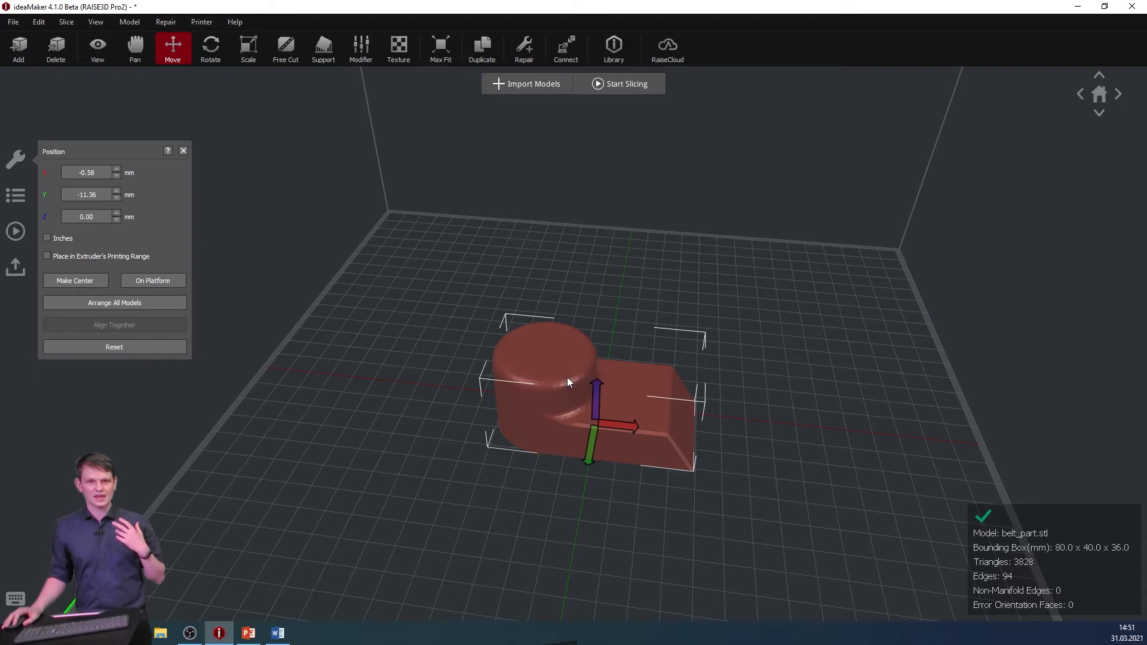
click(361, 52)
click(53, 334)
double_click(279, 114)
- Move the sphere modifier to about X -15.7 mm and Y 26.1 mm so it overlaps the back of the belt part
drag(794, 442, 590, 345)
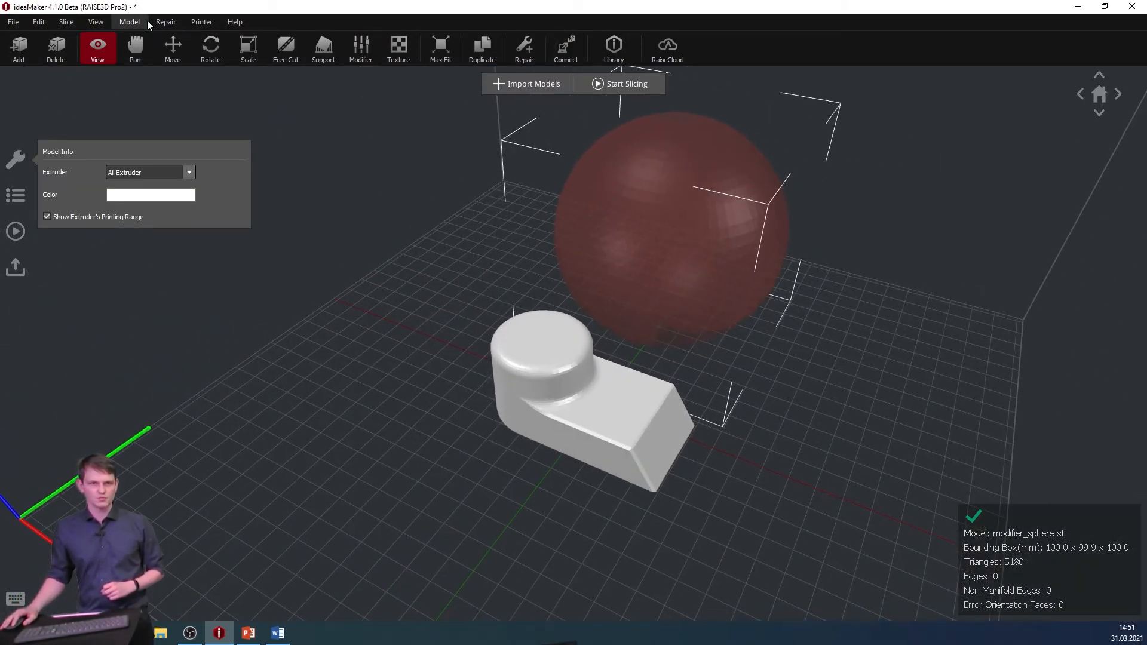
click(179, 52)
drag(677, 315, 636, 316)
drag(710, 456, 772, 454)
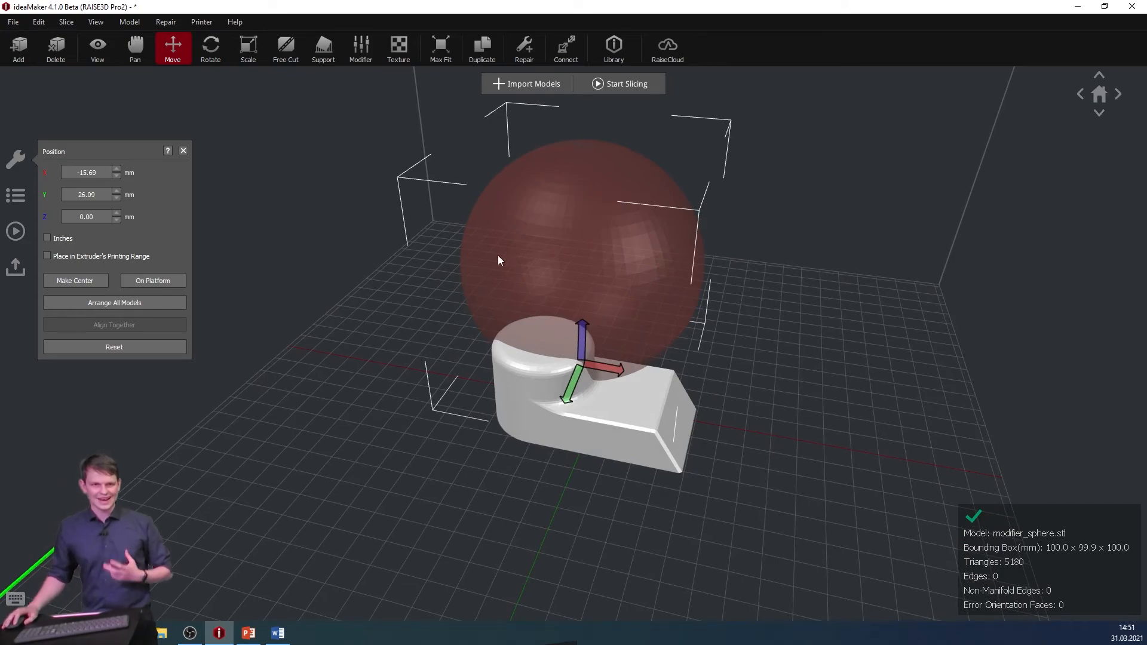
- Set the sphere modifier's type to Change settings of overlap with parent model and add the Modifier Extruder setting to it
click(356, 45)
click(257, 213)
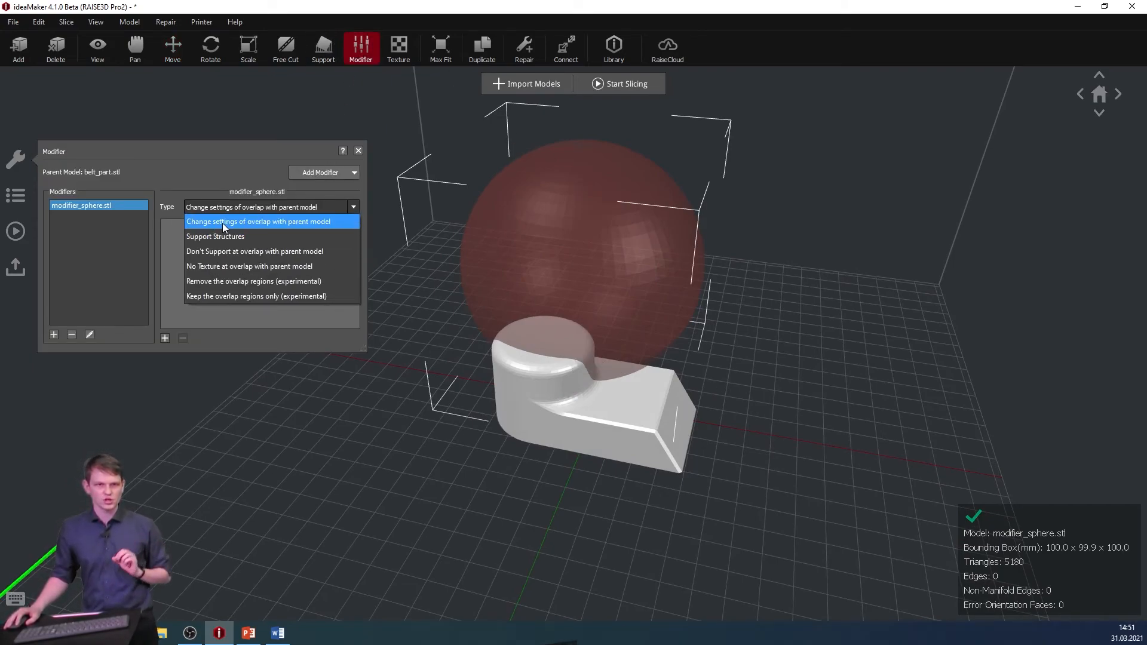
click(251, 226)
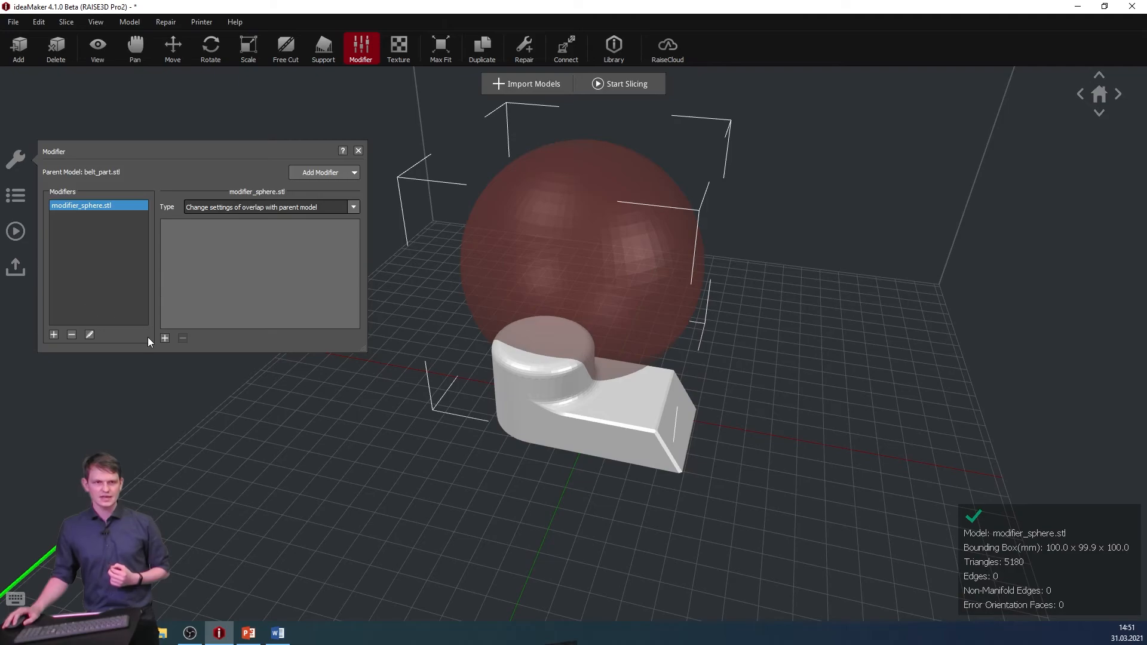
click(166, 338)
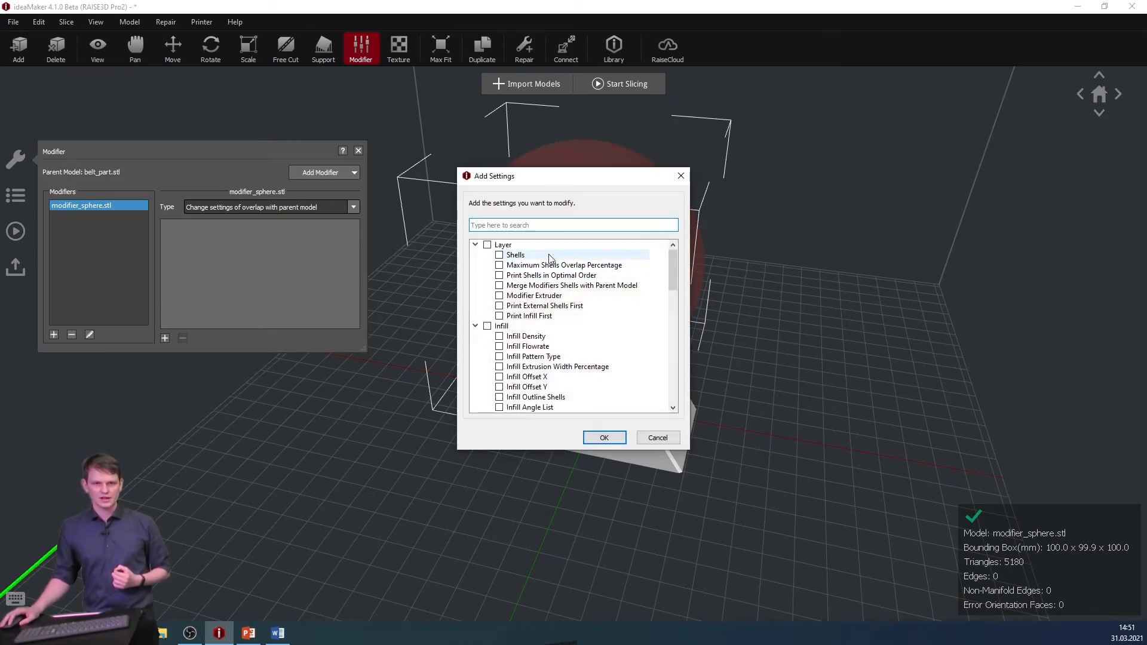
click(499, 296)
click(603, 438)
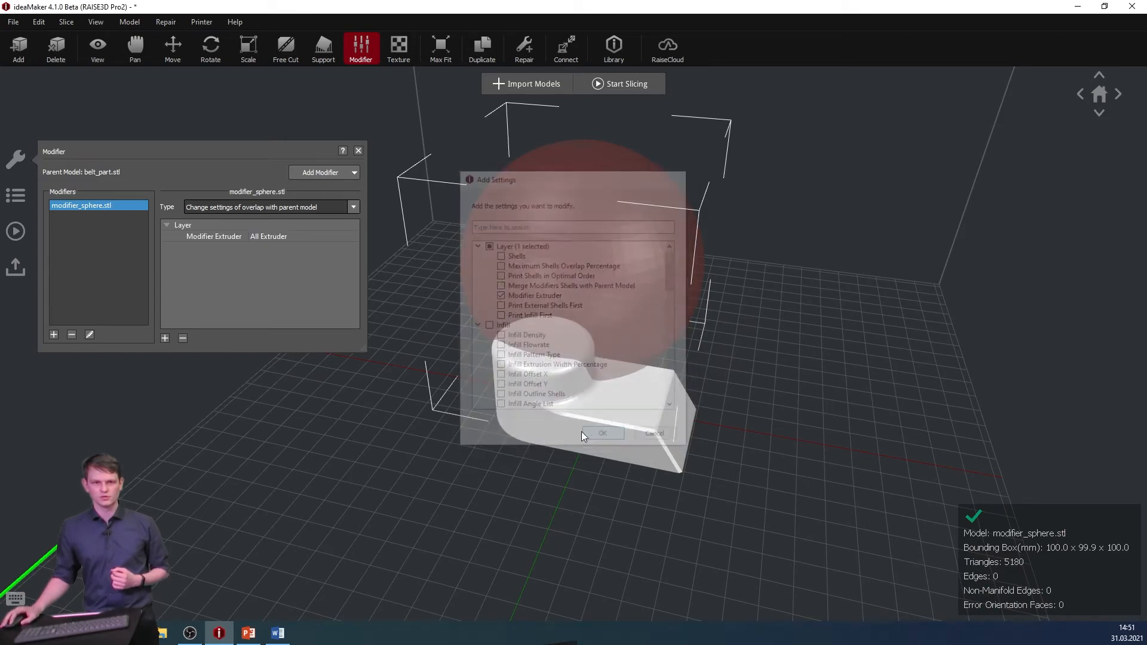
- Assign the Right Extruder as the sphere's Modifier Extruder and close the modifier settings
click(306, 236)
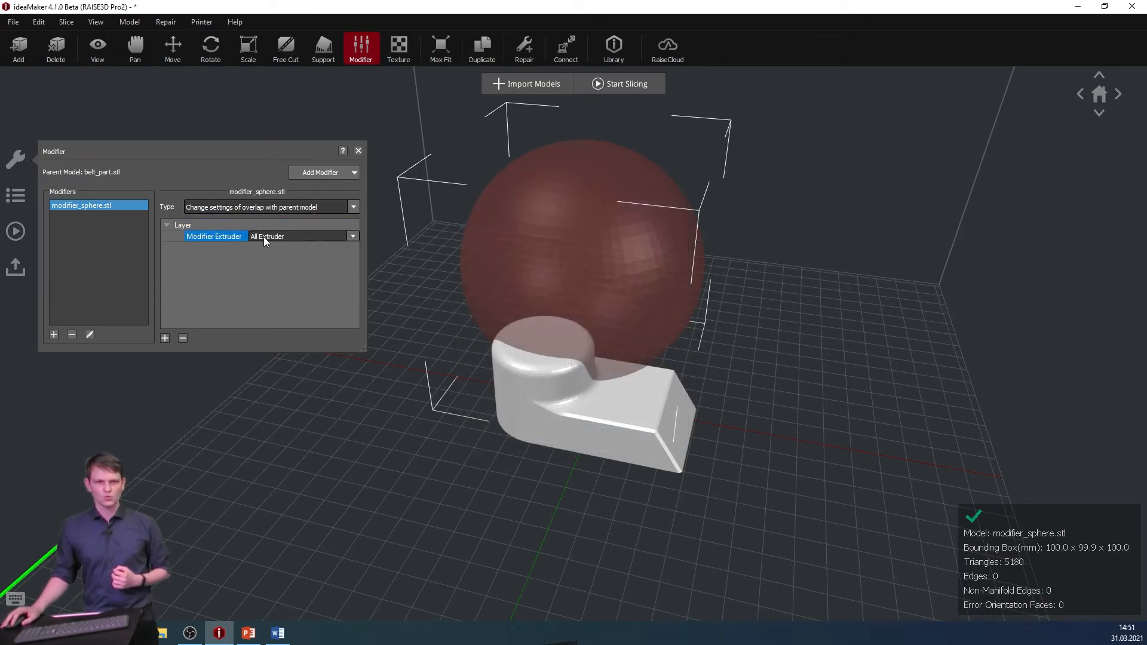
click(352, 236)
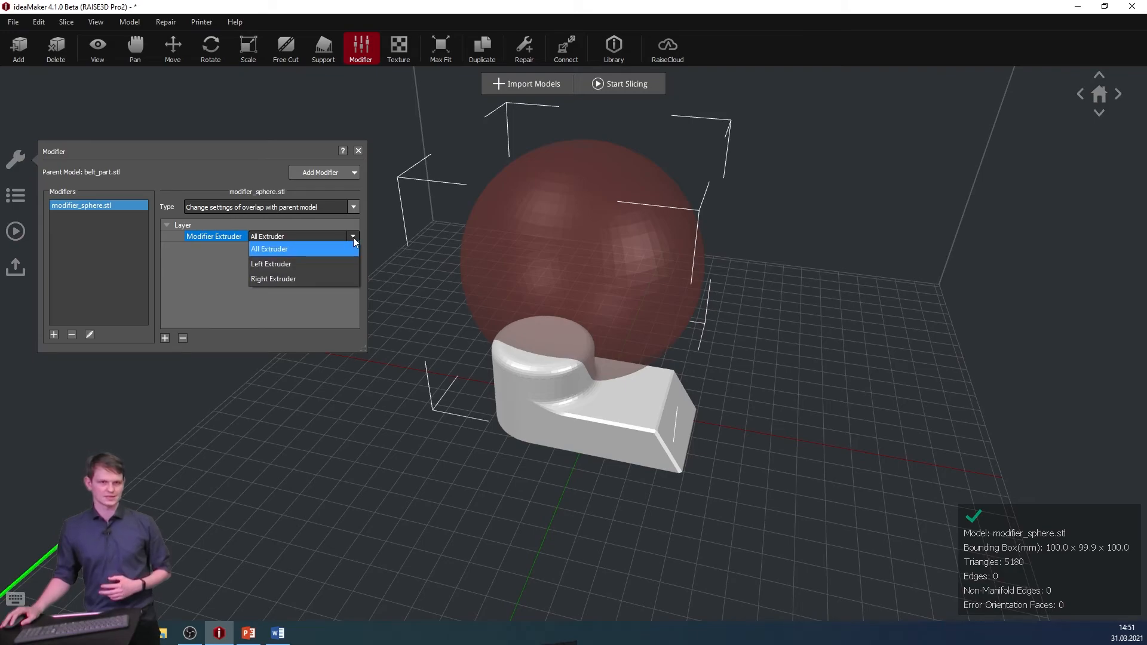
click(324, 279)
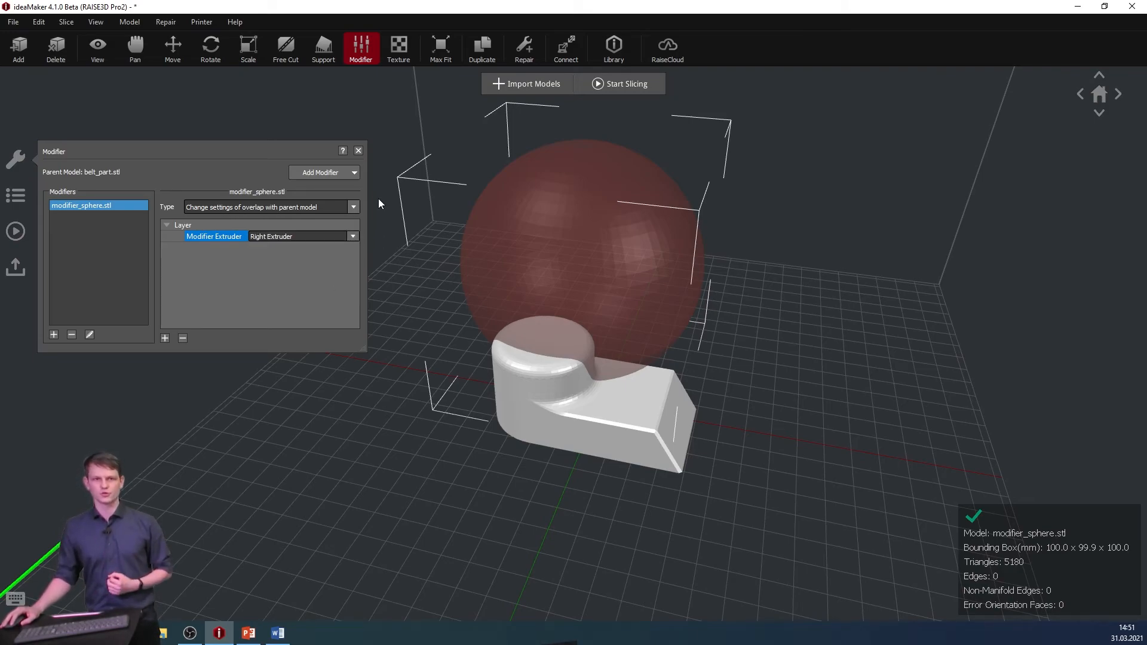
click(359, 152)
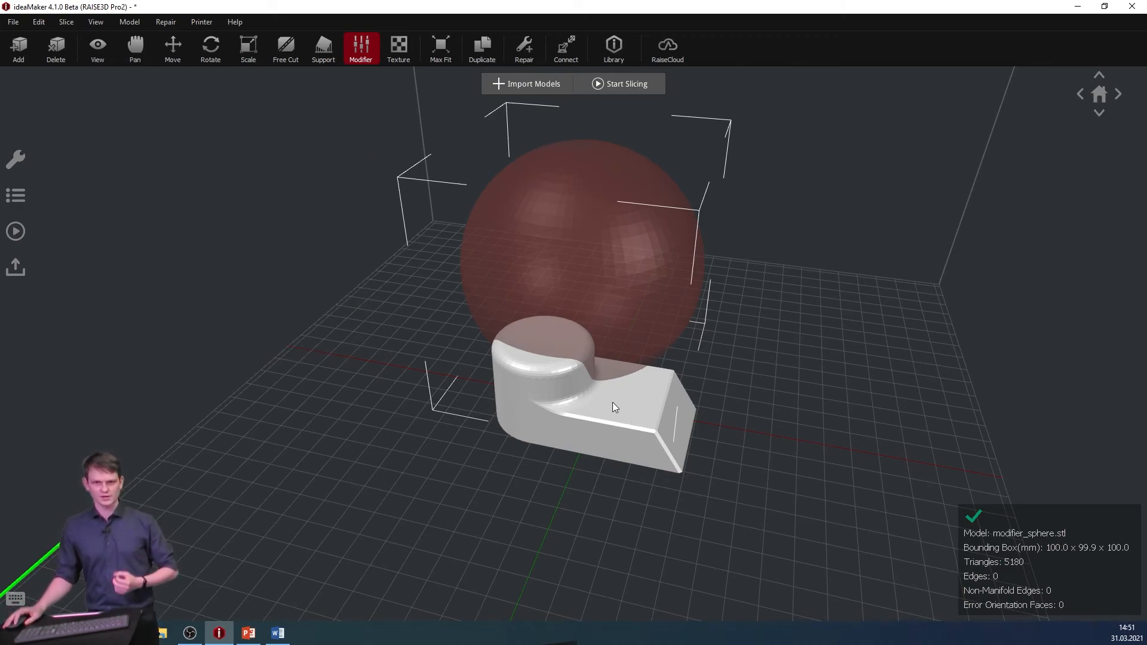
- Slice the belt part with the Standard - Pro2 - ABS template and open the print preview
click(607, 84)
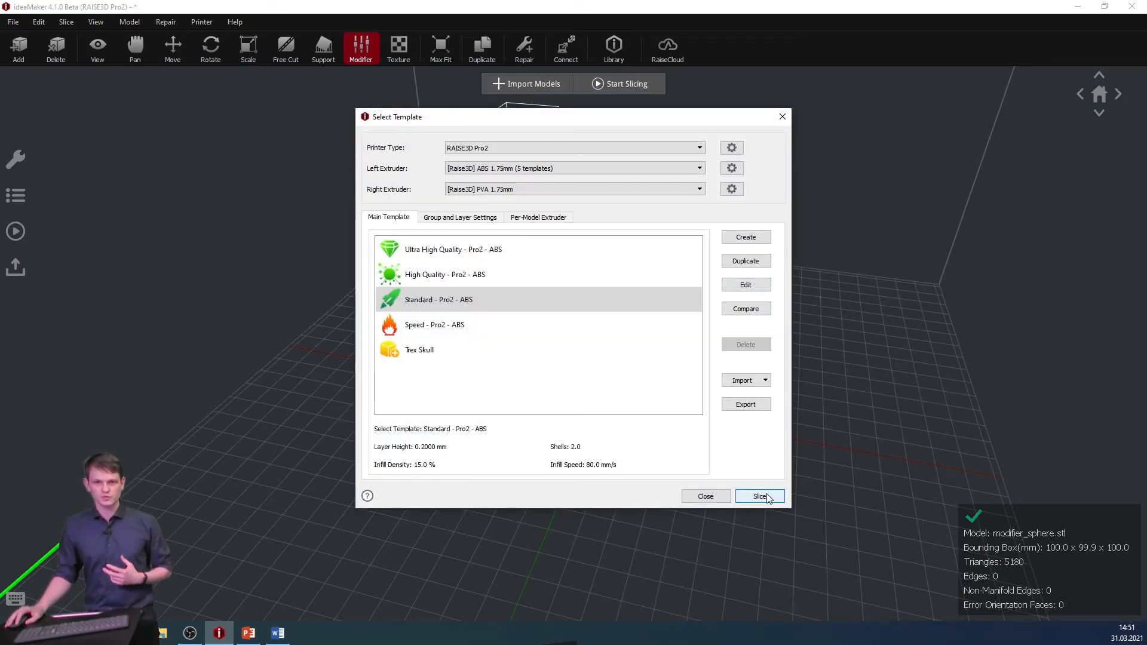
click(767, 495)
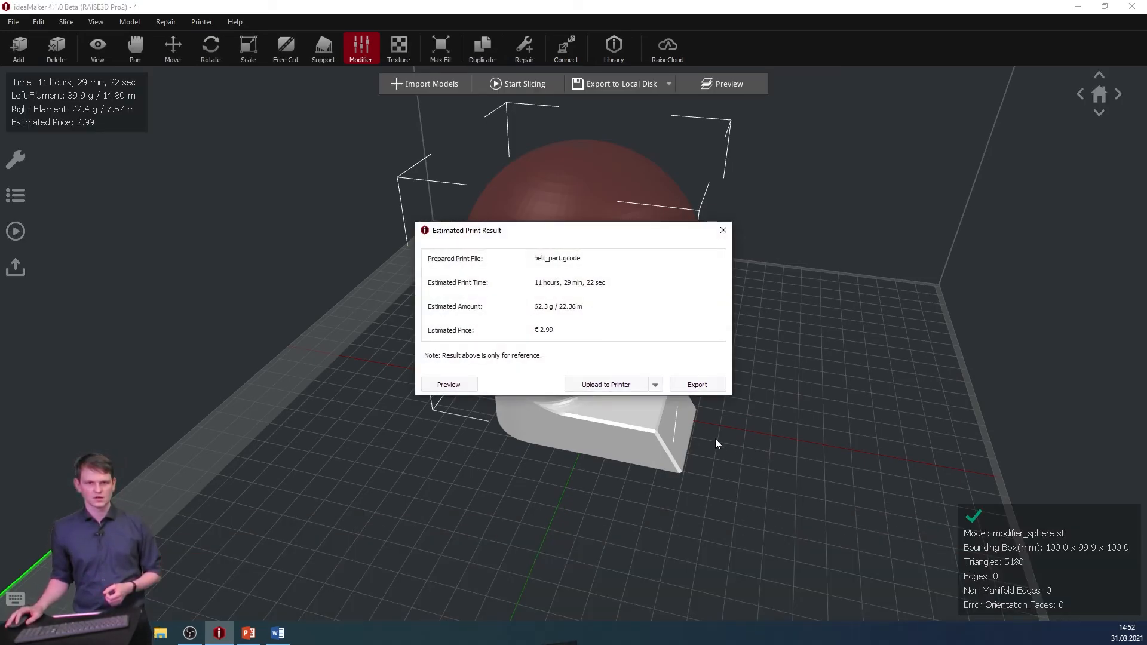
click(466, 384)
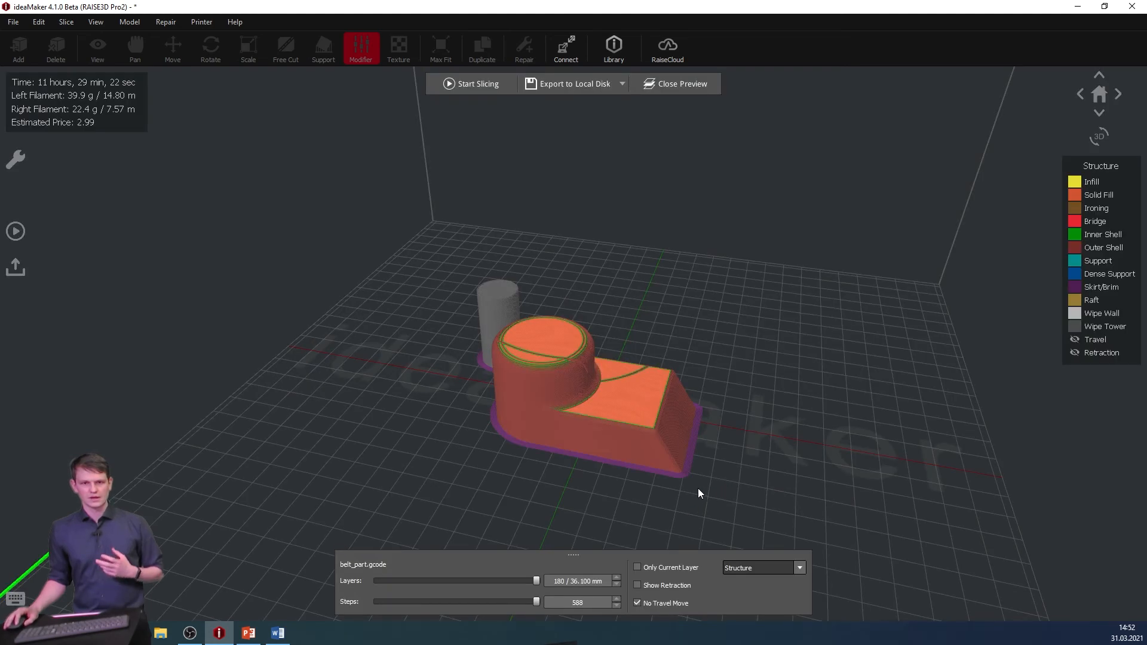
- Colour the sliced preview by Extruder Color and lower the displayed layers to 154 to inspect the part's interior
click(738, 571)
click(756, 581)
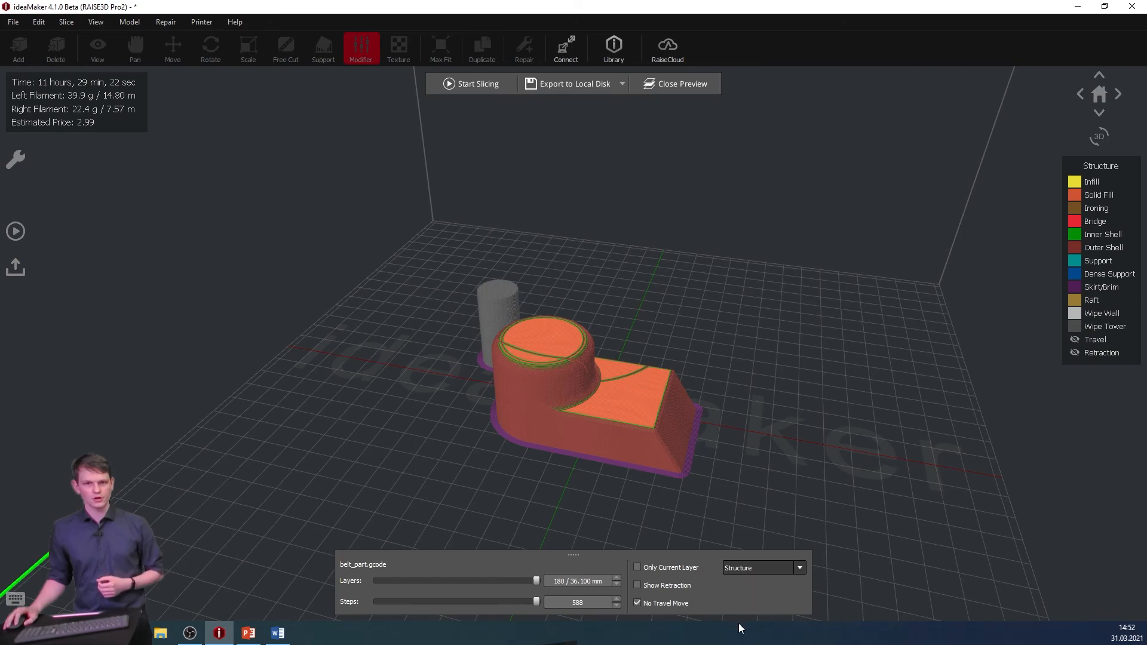
right_drag(744, 480, 612, 336)
right_drag(543, 362, 558, 394)
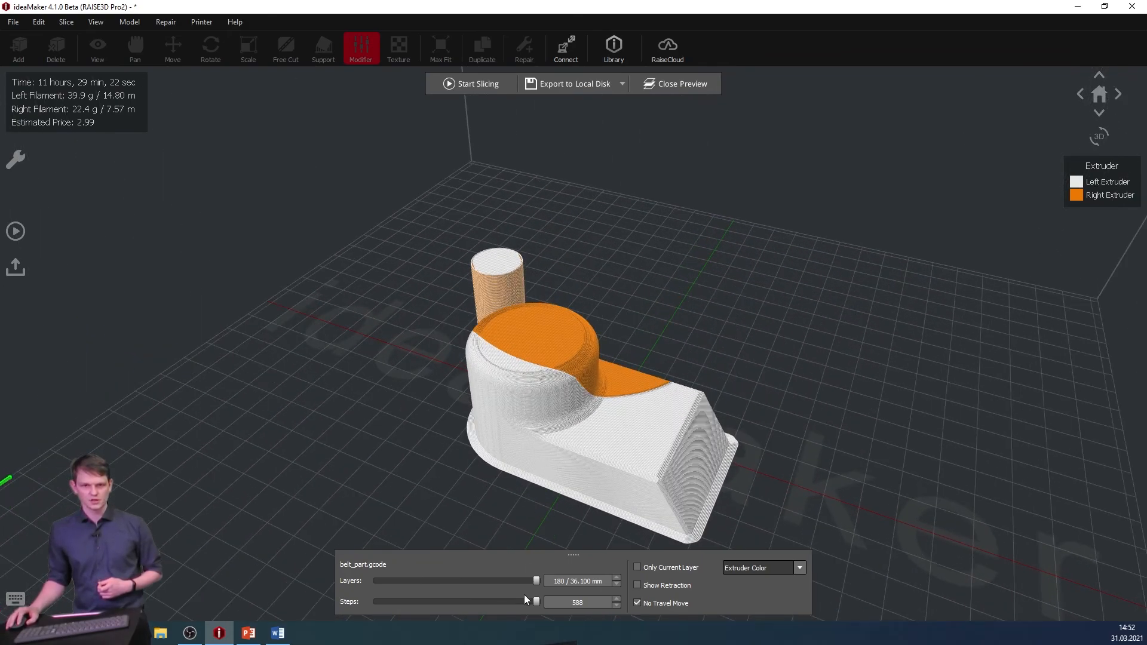
drag(536, 583, 515, 593)
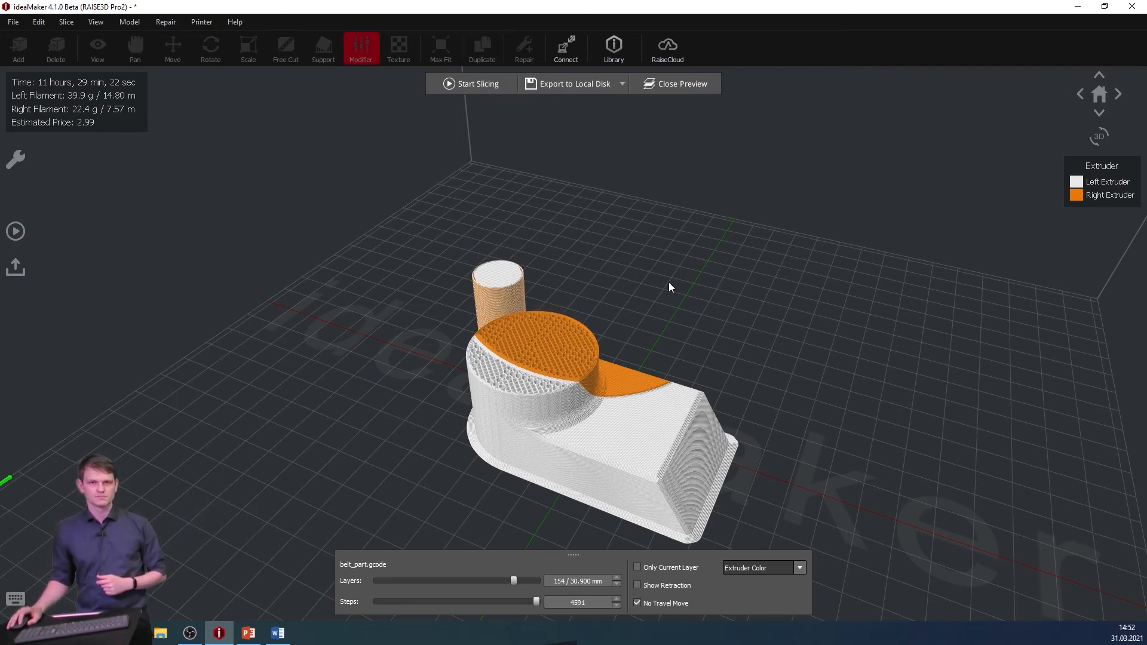